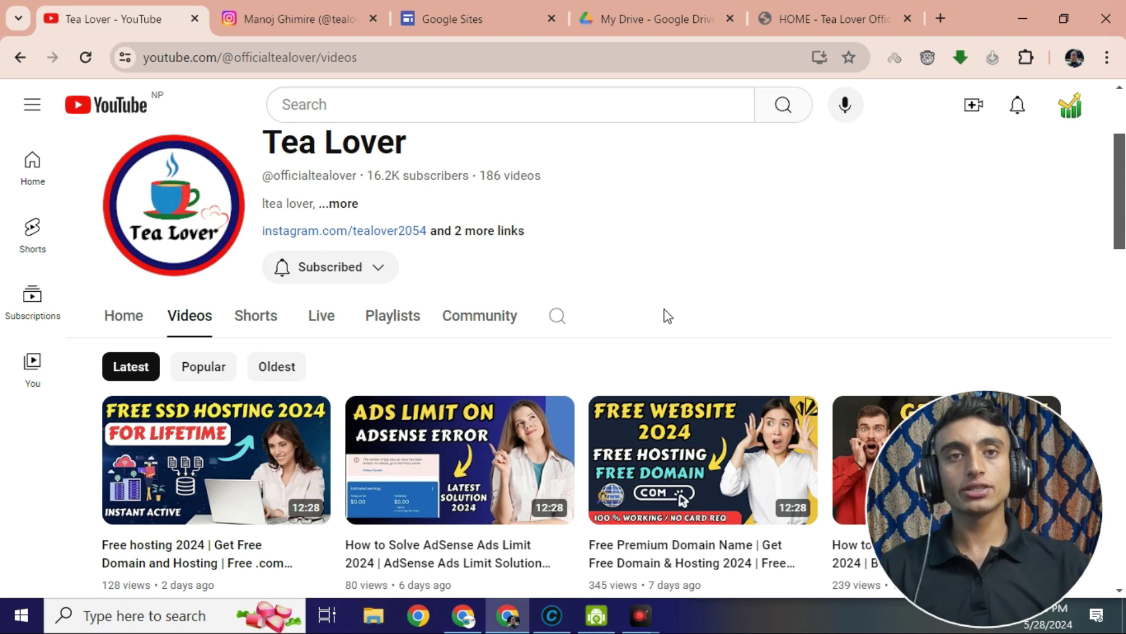
# Step: Look through the Tea Lover YouTube videos, the Instagram profile and the articles on the Tea Lover website
pyautogui.scroll(-3, 639, 298)
pyautogui.scroll(-3, 634, 299)
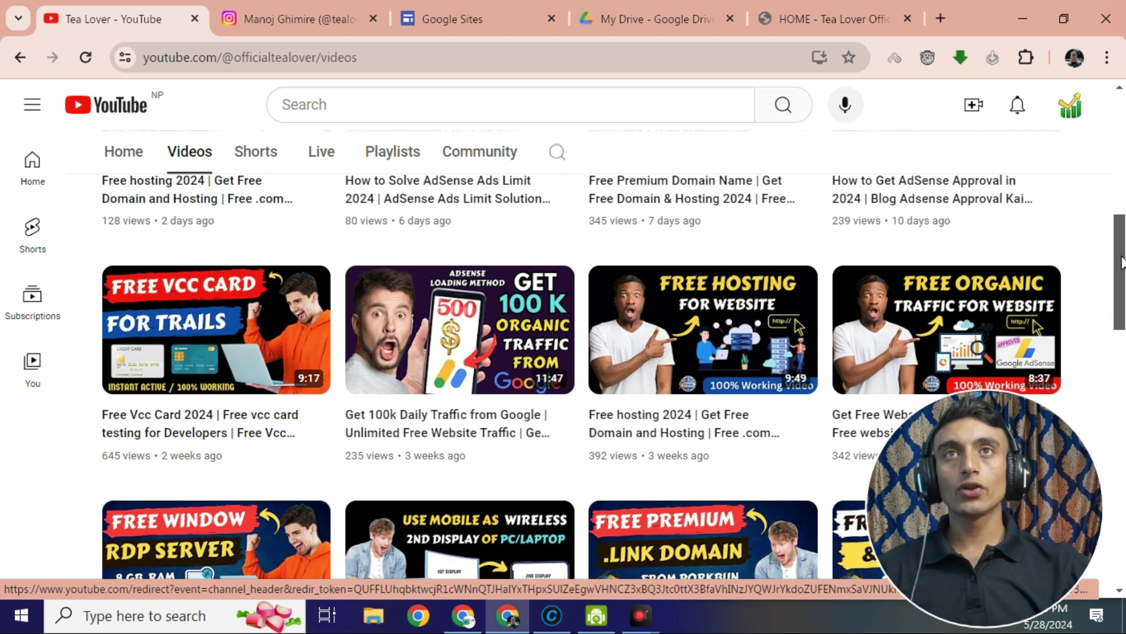
pyautogui.click(289, 24)
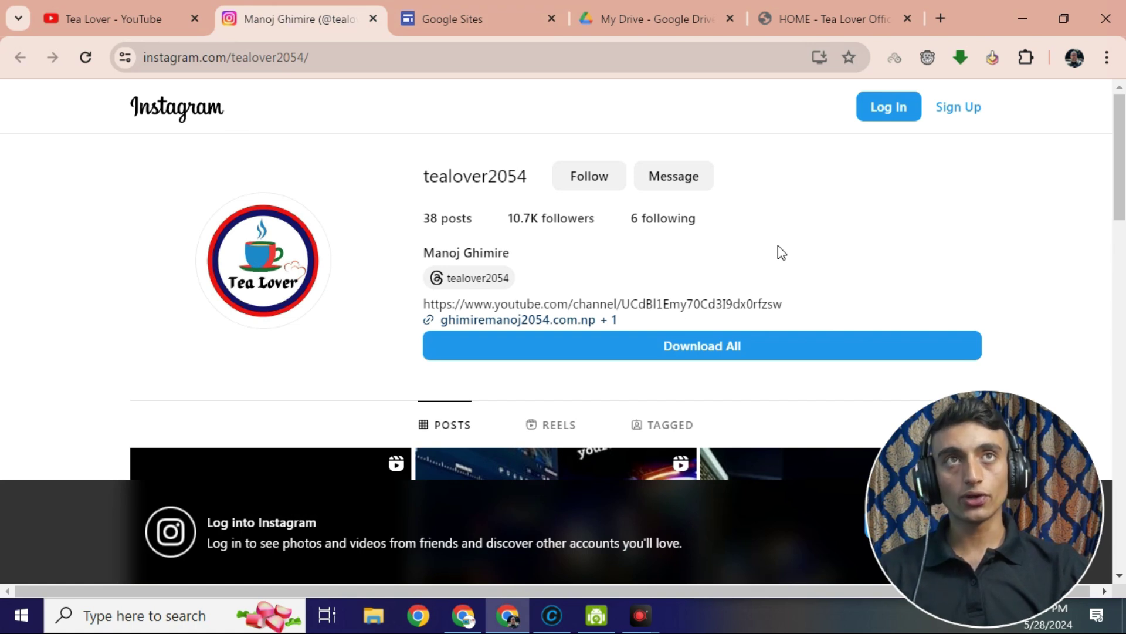
pyautogui.click(787, 19)
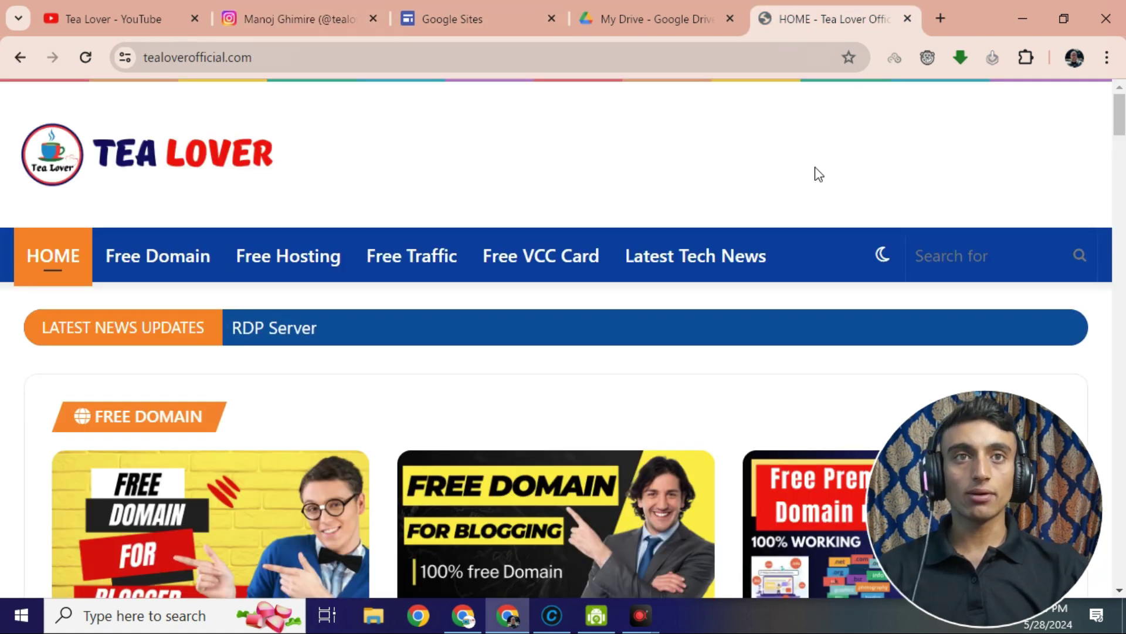
pyautogui.scroll(-6, 769, 181)
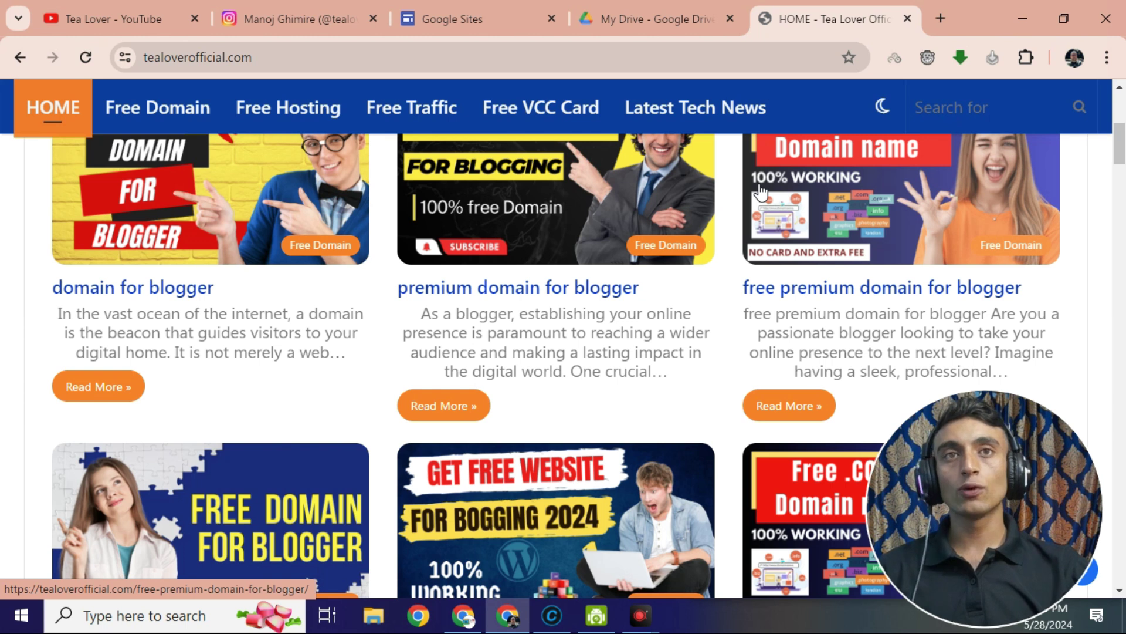
# Step: Search Google for "CLOUD DNS" in a new tab and open the ClouDNS "Sign Up For Free" result
pyautogui.click(938, 28)
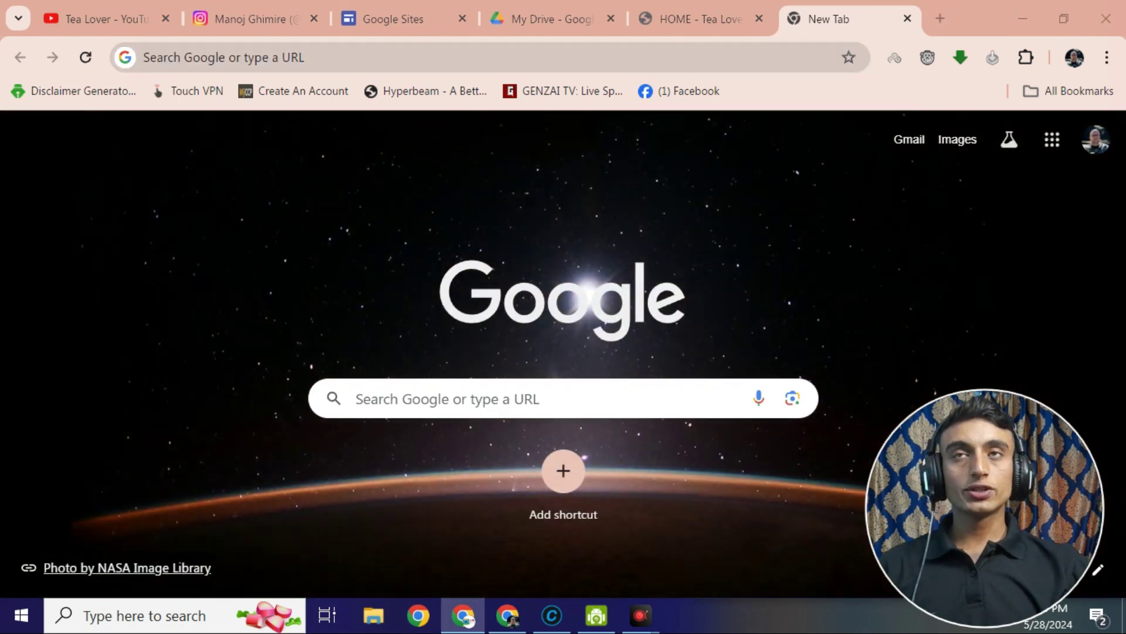
pyautogui.click(486, 48)
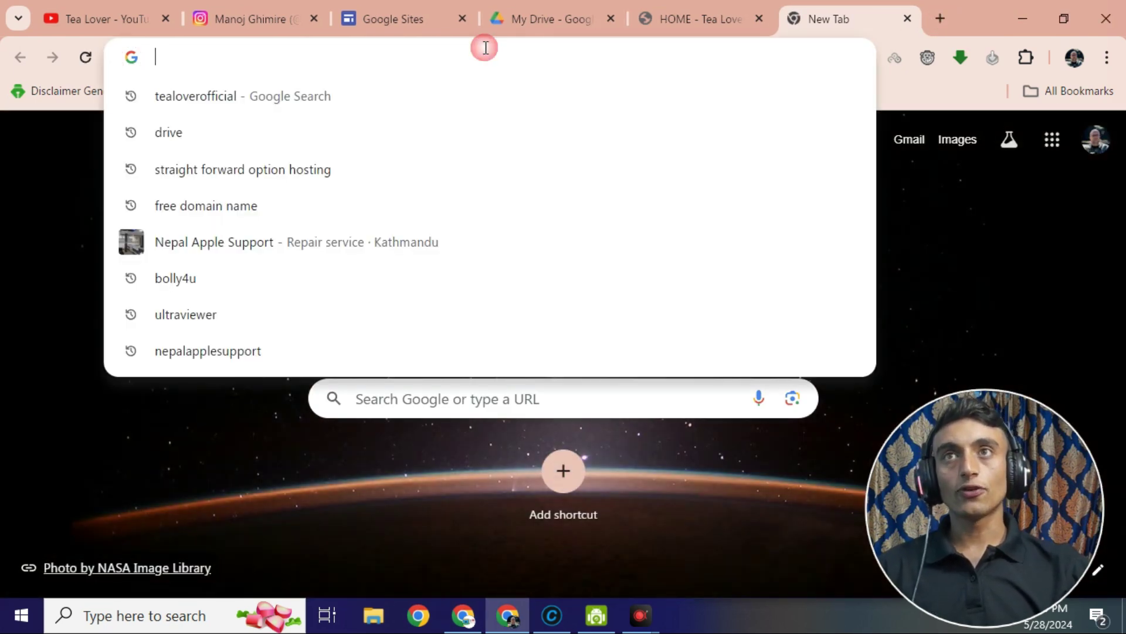
pyautogui.write('CLOU')
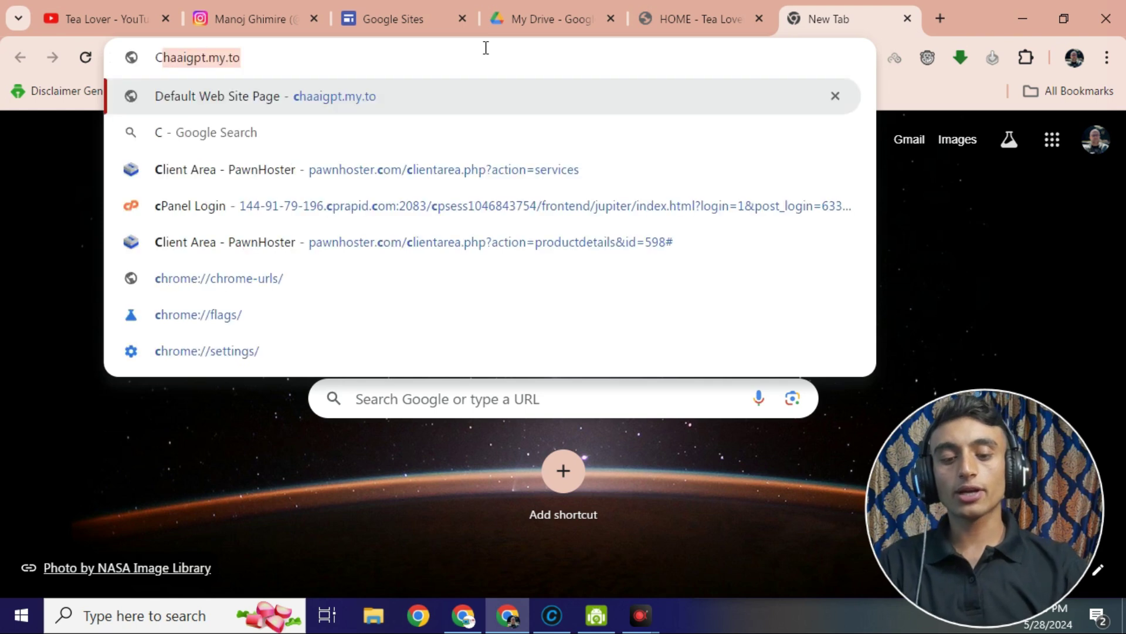
pyautogui.write('D DNS')
pyautogui.press('Return')
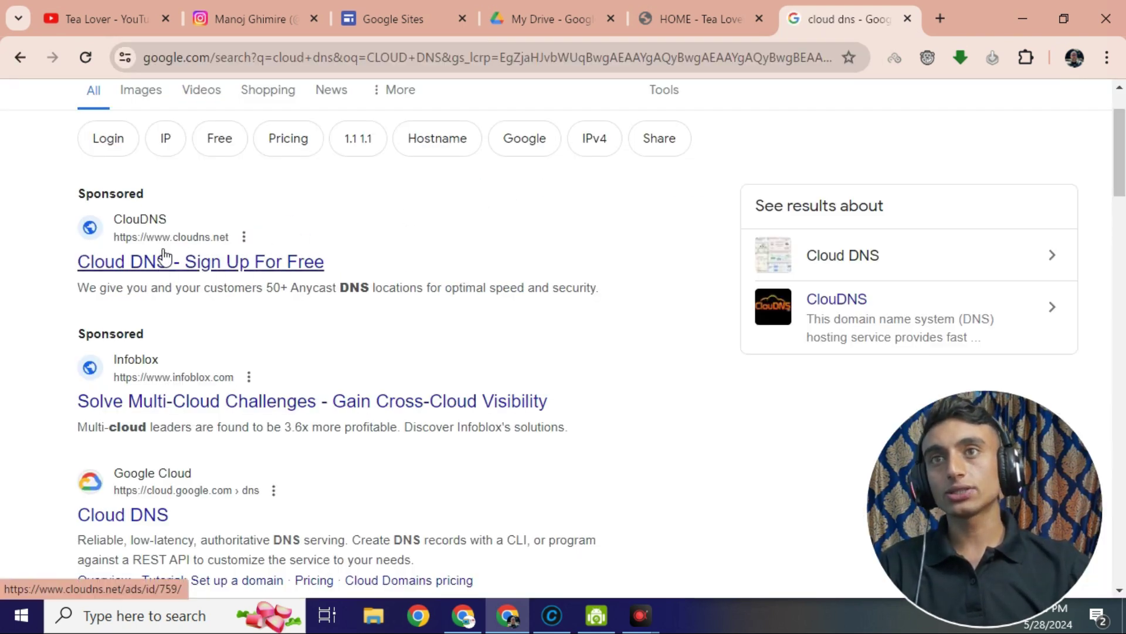
pyautogui.click(238, 264)
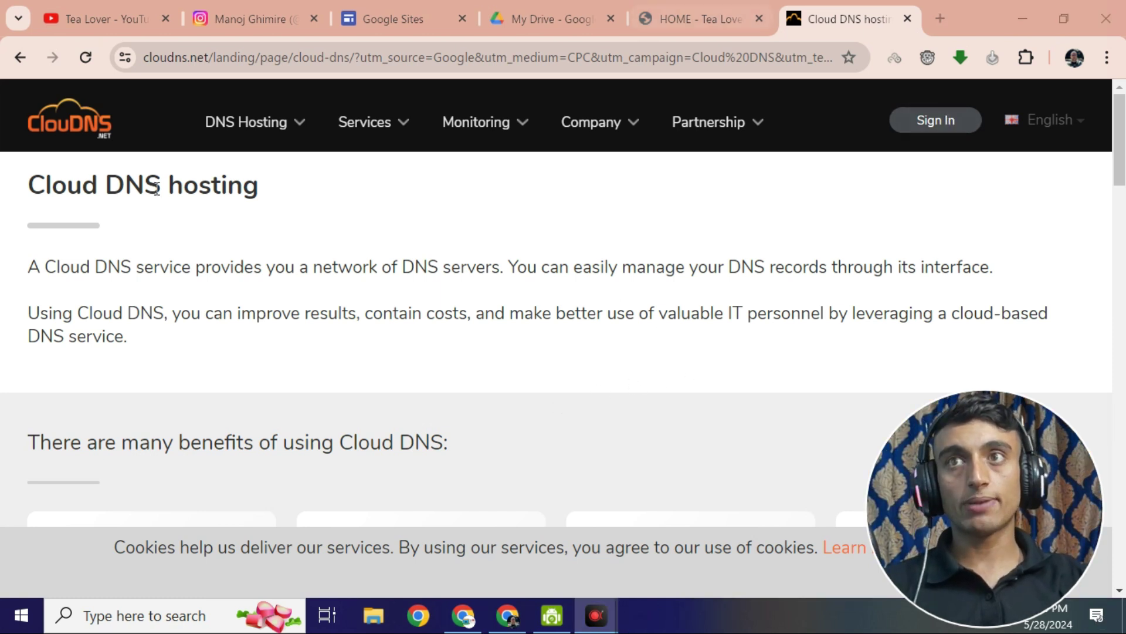
# Step: Sign up for a new ClouDNS account with full name, e-mail and password, agreeing to the Terms of Service
pyautogui.click(906, 121)
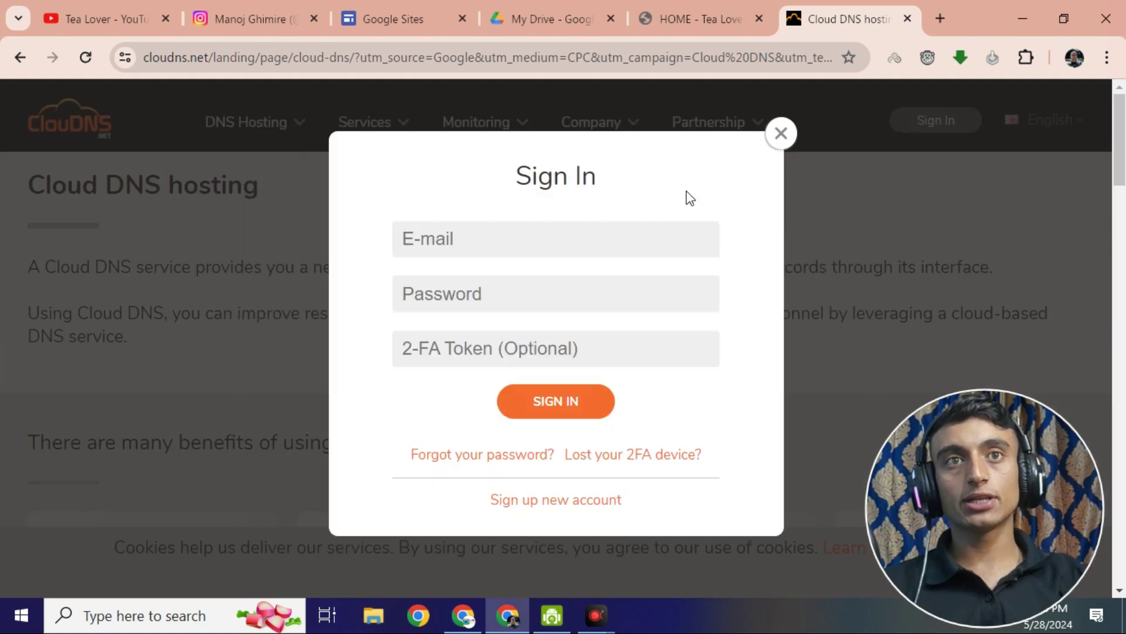
pyautogui.scroll(-5, 657, 437)
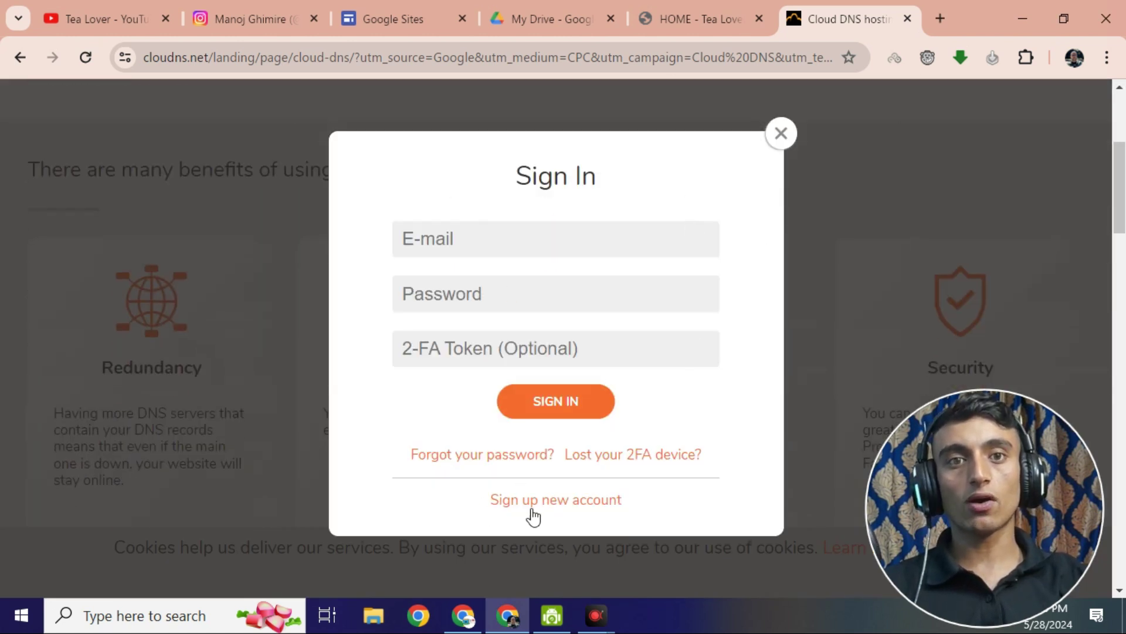
pyautogui.click(585, 504)
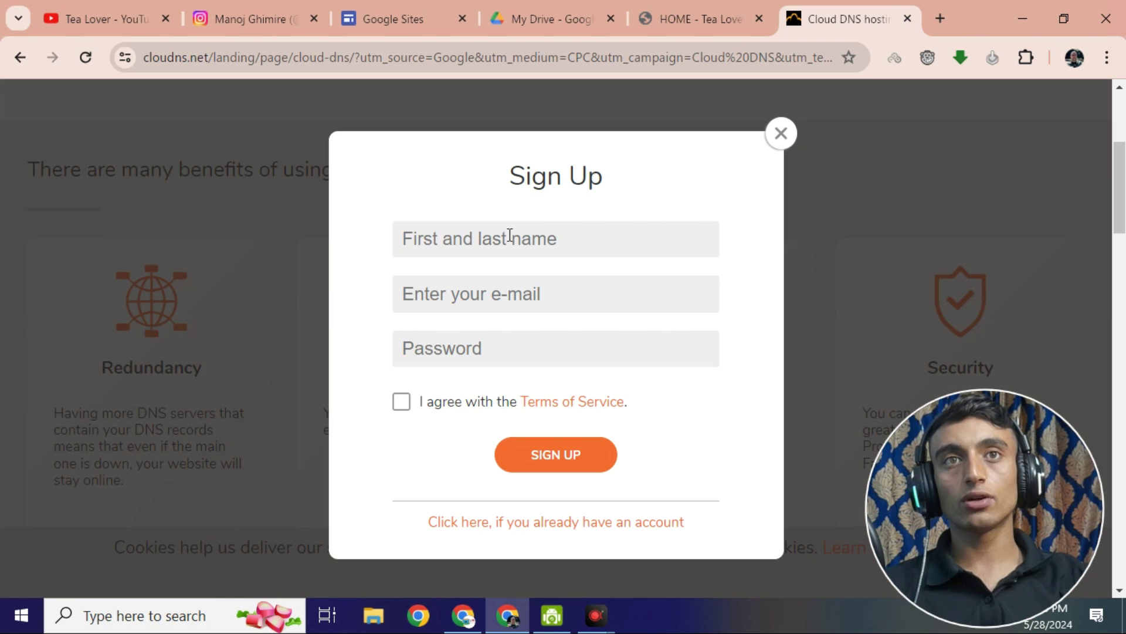
pyautogui.click(494, 267)
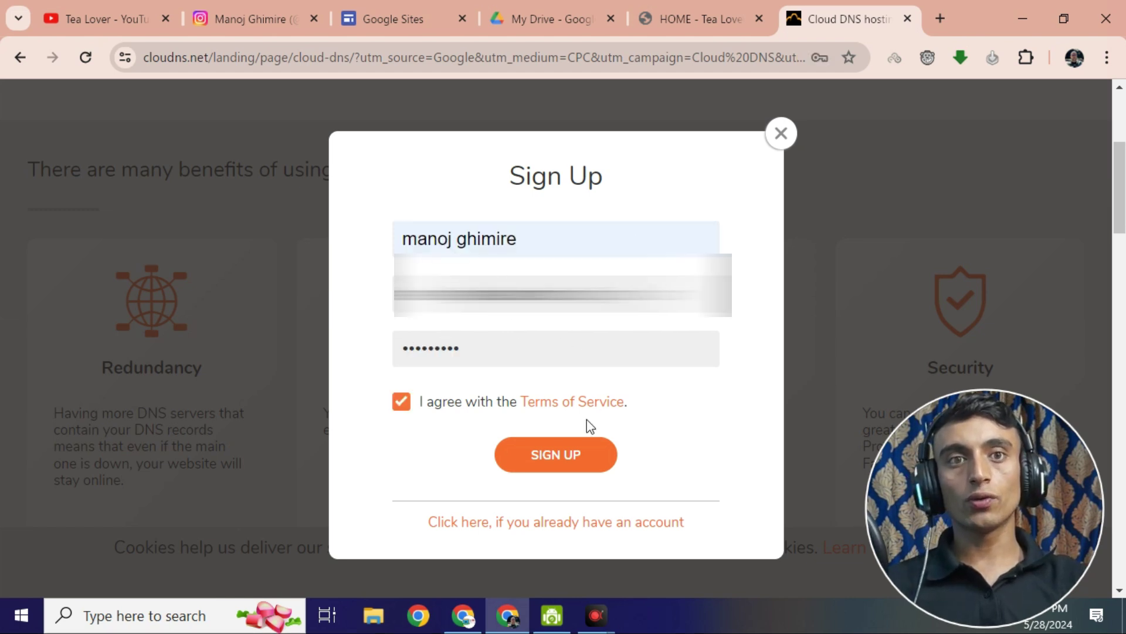
pyautogui.click(548, 463)
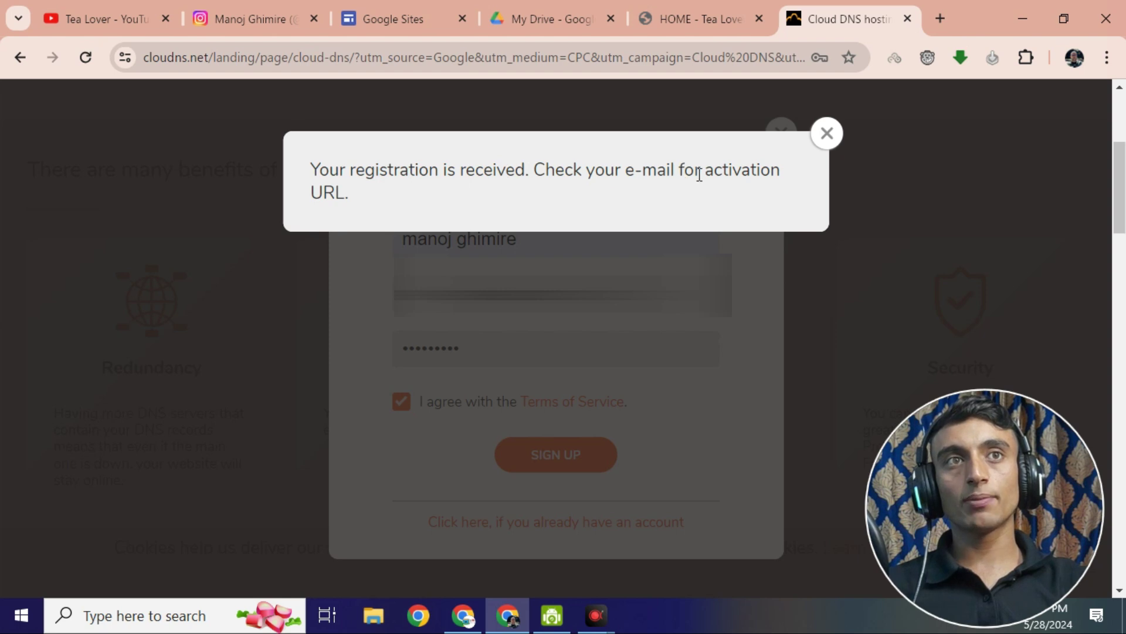
# Step: Open Gmail in a new tab and display the ClouDNS message about the created account
pyautogui.click(939, 18)
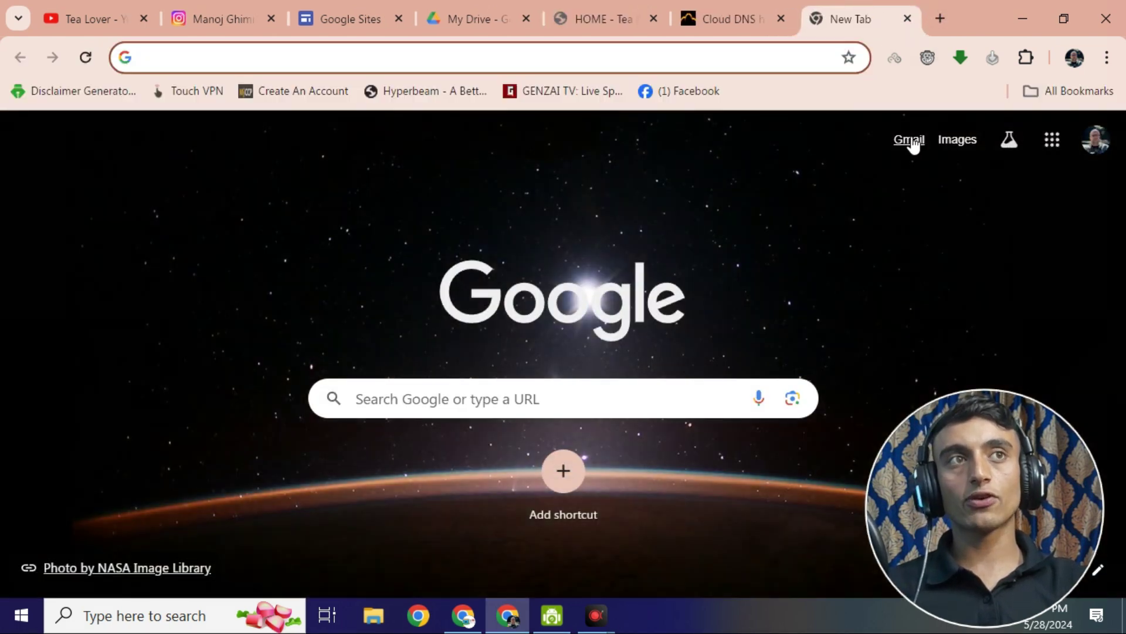
pyautogui.click(909, 140)
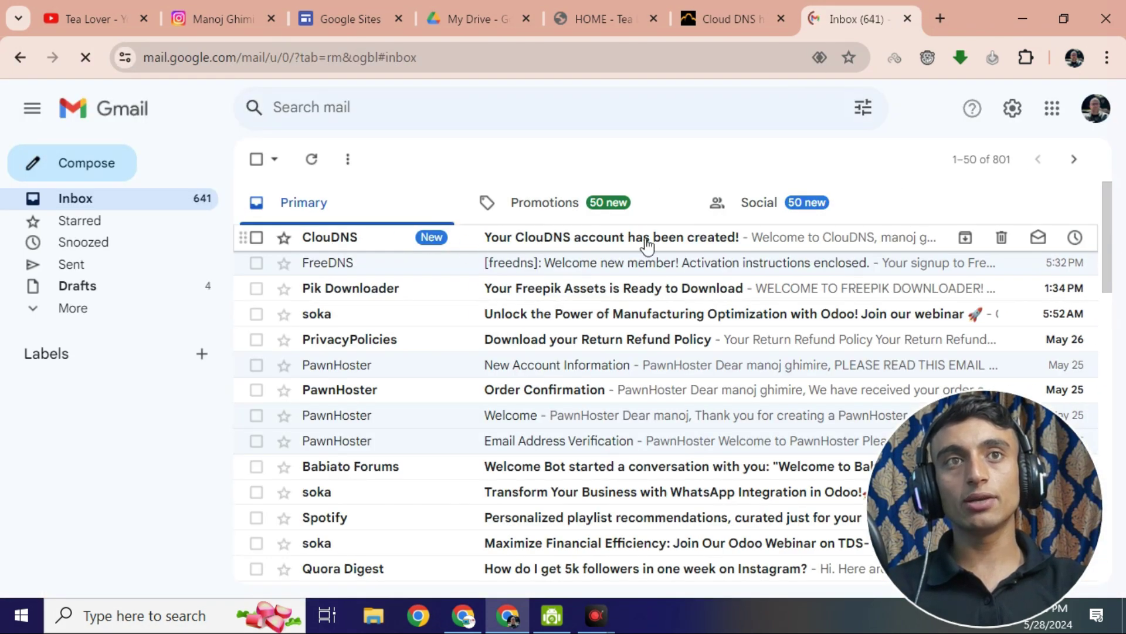
pyautogui.click(684, 238)
pyautogui.scroll(-2, 540, 464)
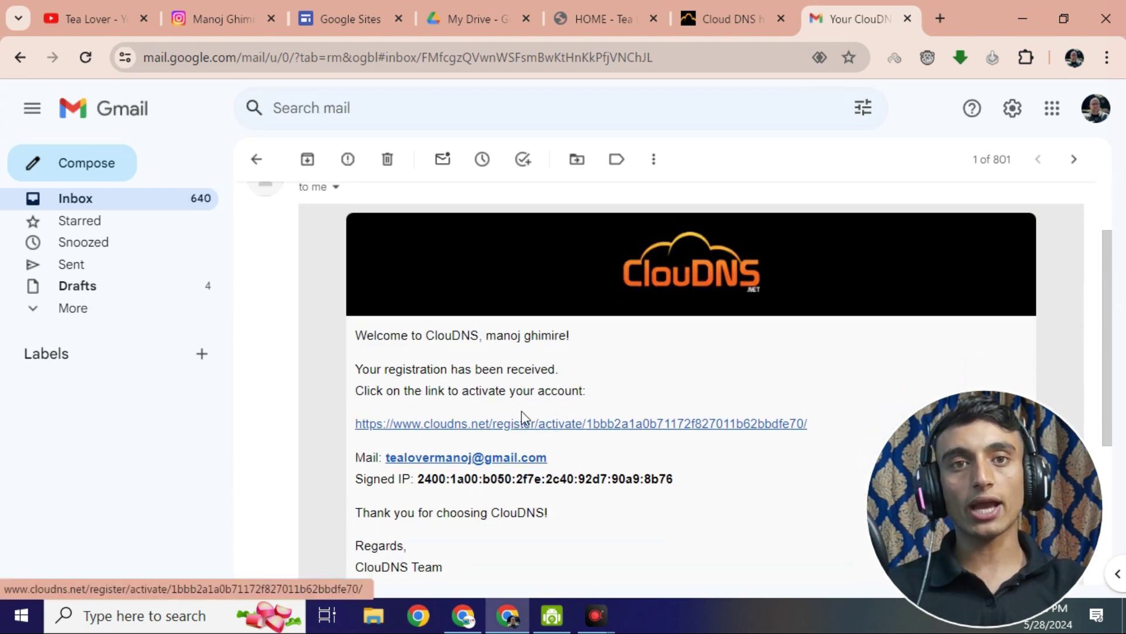
# Step: Follow the activation link in the ClouDNS e-mail and activate the account
pyautogui.click(632, 423)
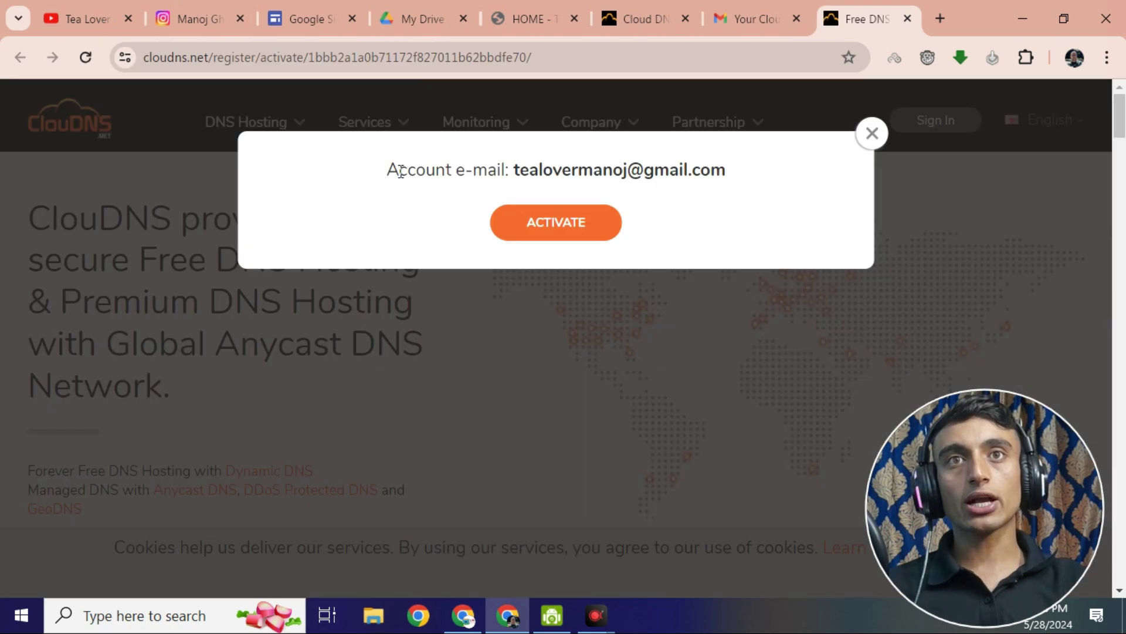
pyautogui.moveTo(401, 171); pyautogui.dragTo(725, 170)
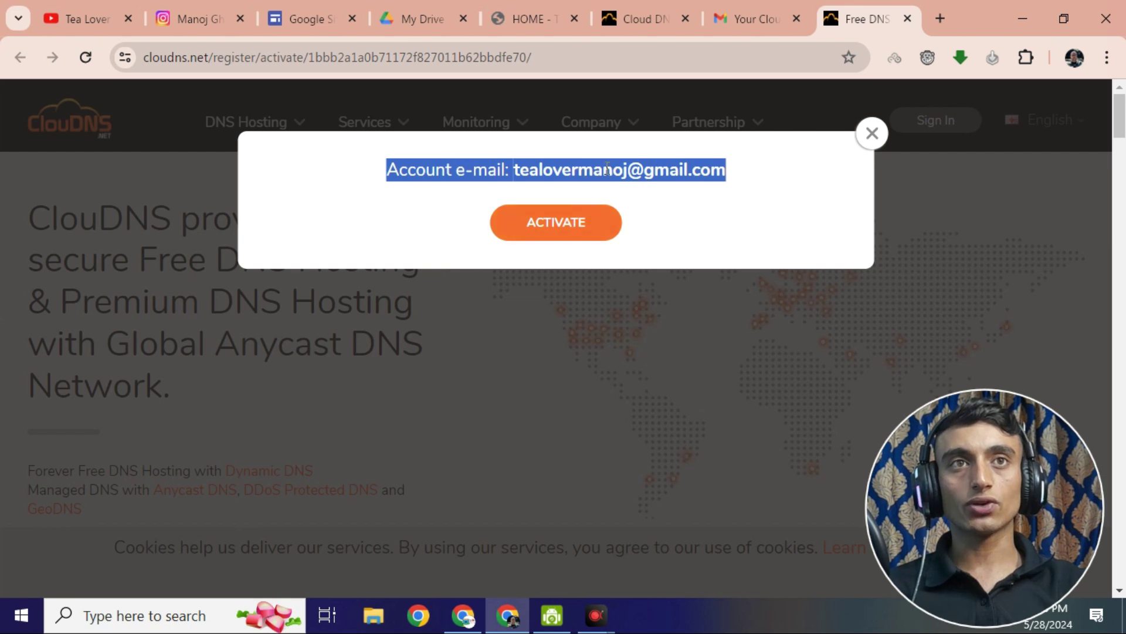
pyautogui.click(557, 228)
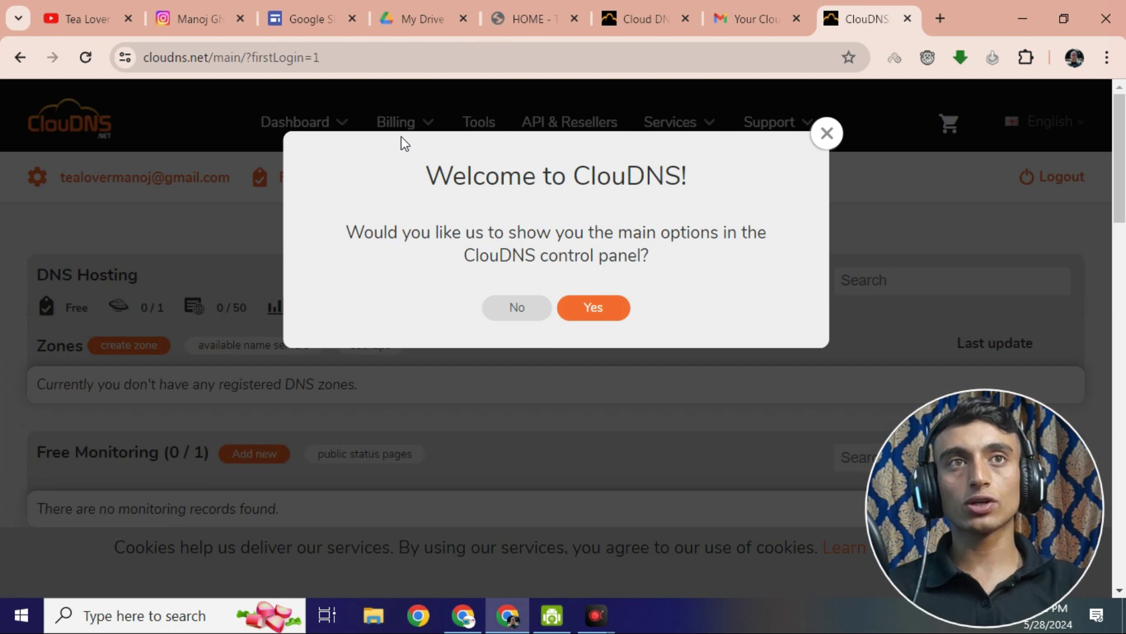
# Step: Dismiss the ClouDNS welcome message and confirm aborting the tutorial
pyautogui.click(827, 133)
pyautogui.click(825, 224)
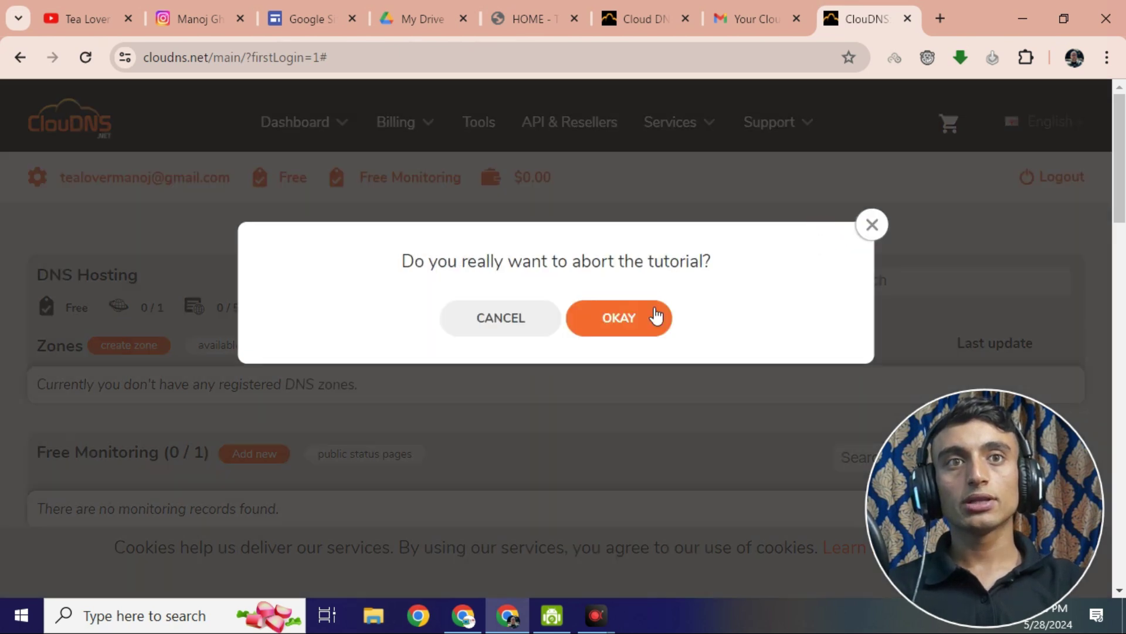
pyautogui.click(653, 319)
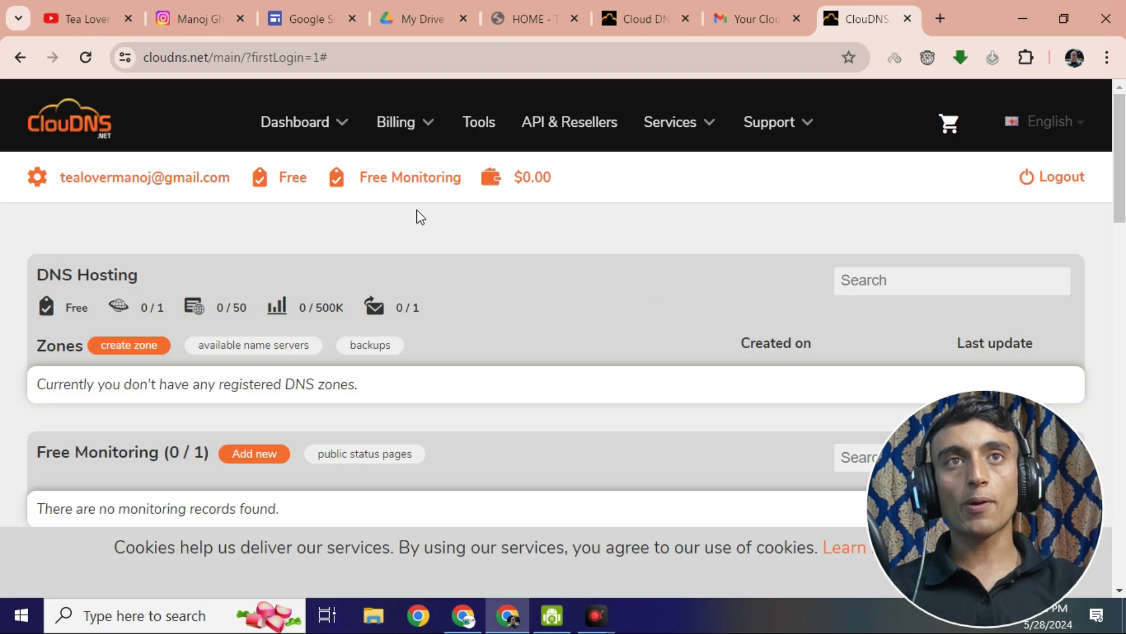
# Step: Start creating a DNS zone and choose the Free zone type
pyautogui.scroll(-3, 350, 212)
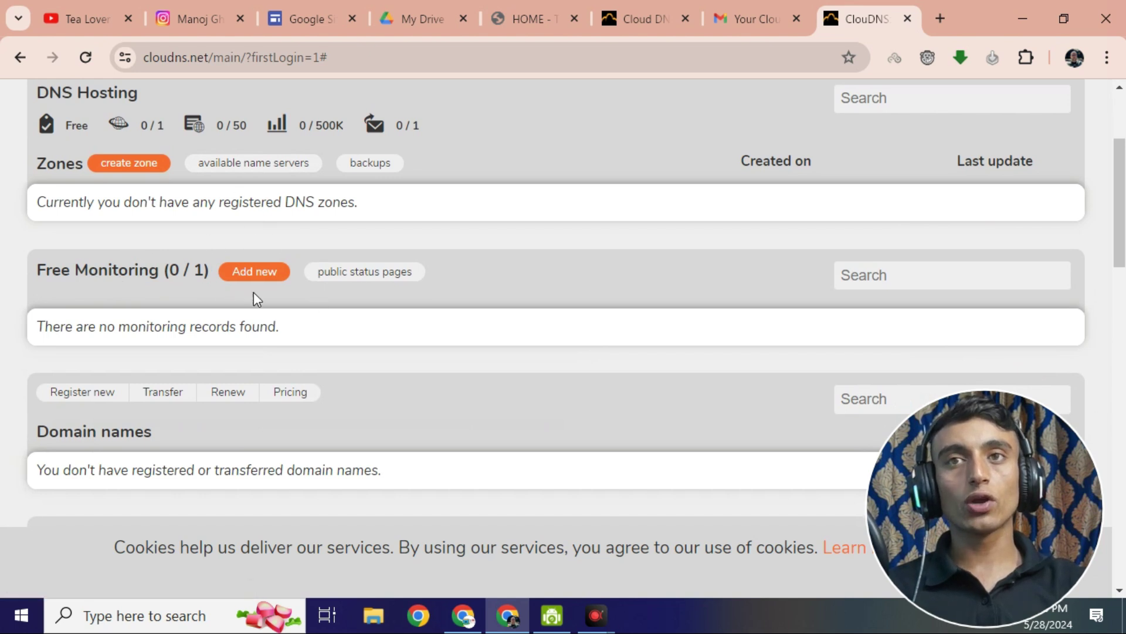
pyautogui.click(154, 173)
pyautogui.scroll(-3, 548, 182)
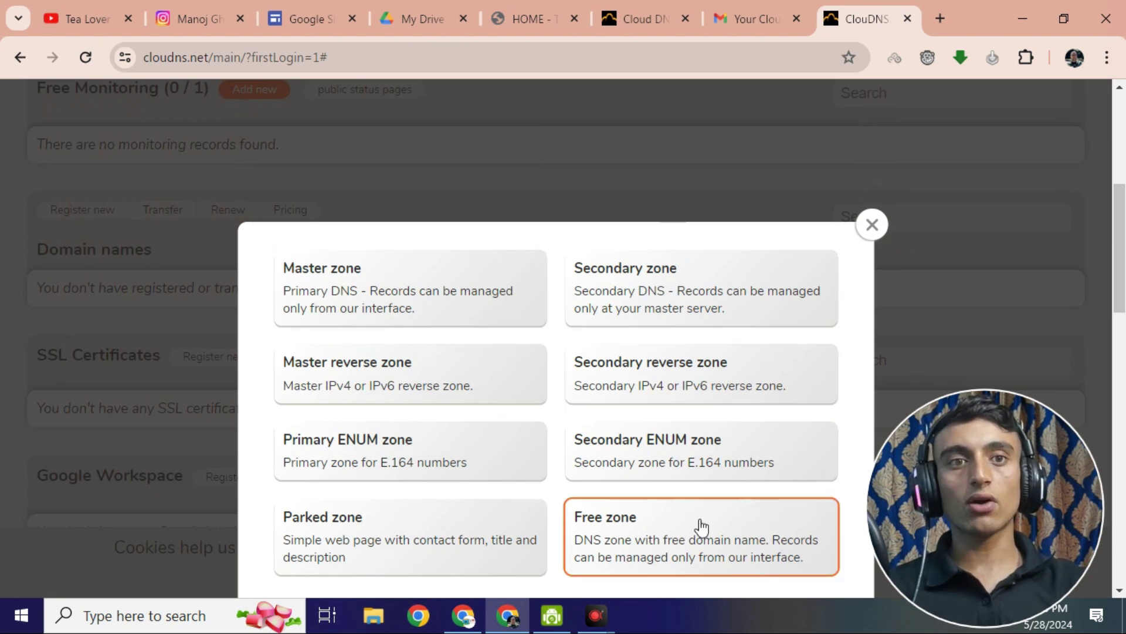
pyautogui.click(679, 560)
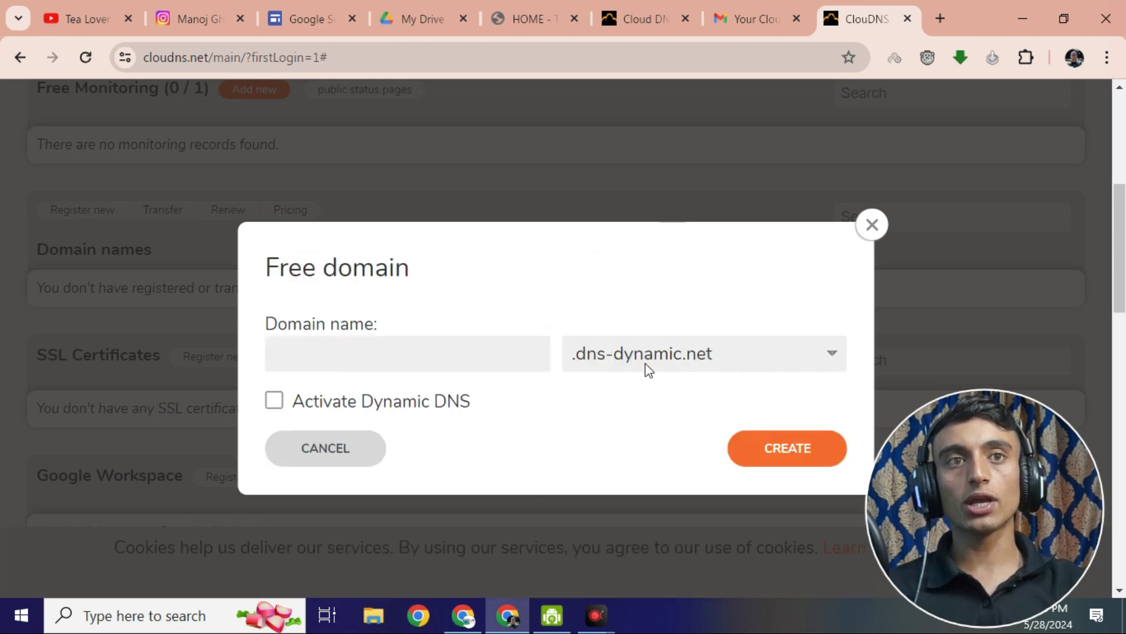
# Step: Create the free domain "tealover" with the .cloudns.be extension, leaving Dynamic DNS off
pyautogui.click(832, 356)
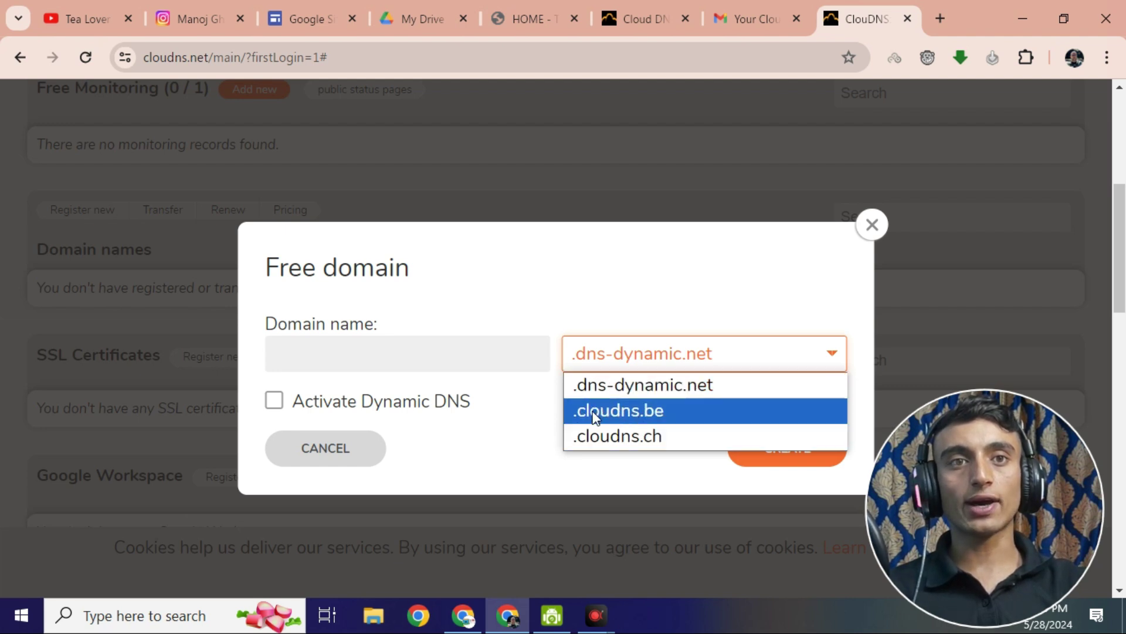
pyautogui.click(668, 410)
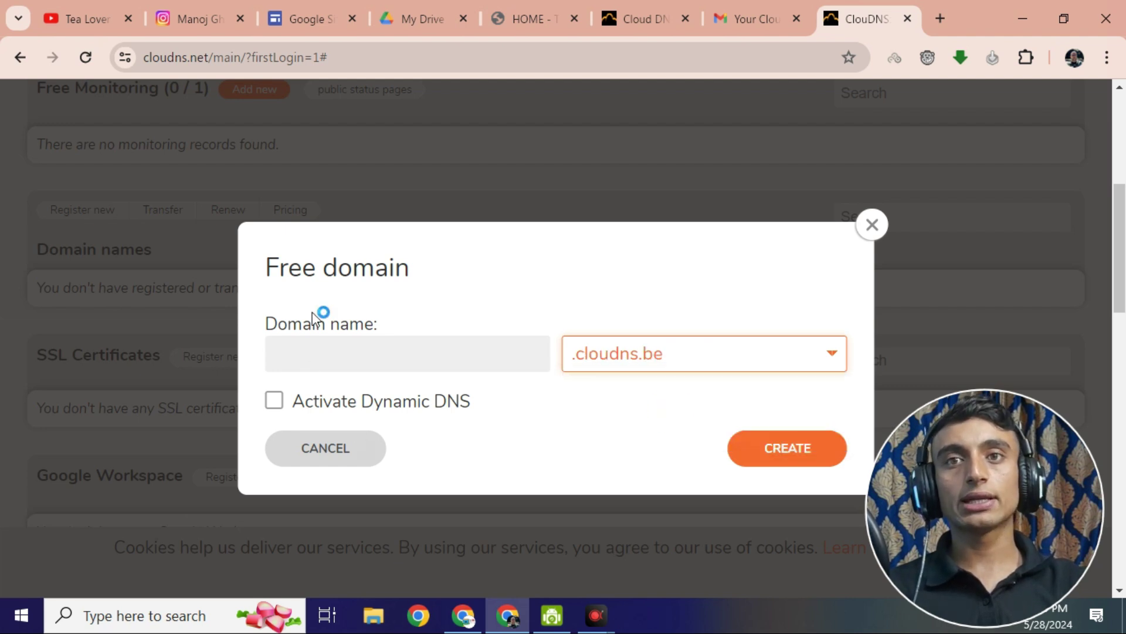
pyautogui.click(373, 351)
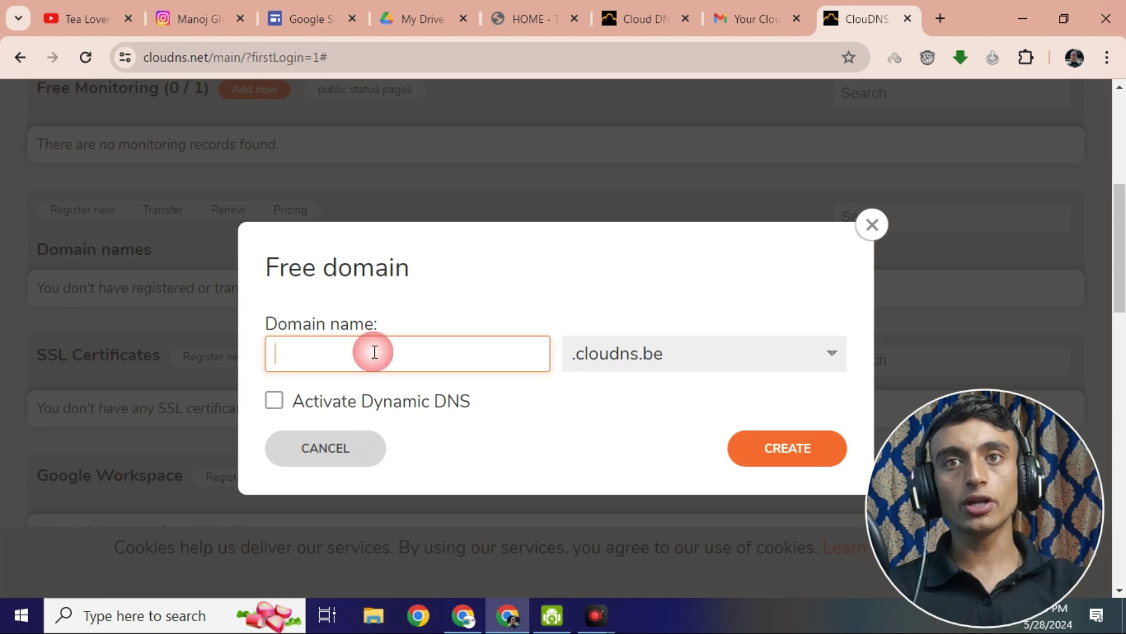
pyautogui.write('tealover')
pyautogui.click(443, 330)
pyautogui.scroll(-1, 443, 329)
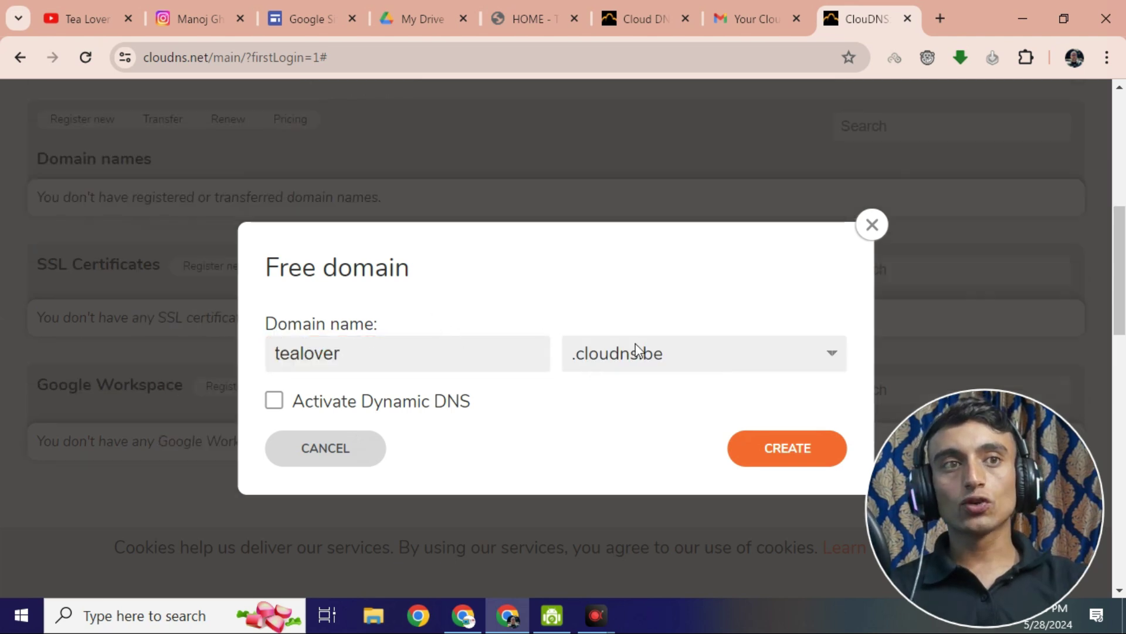
pyautogui.click(763, 456)
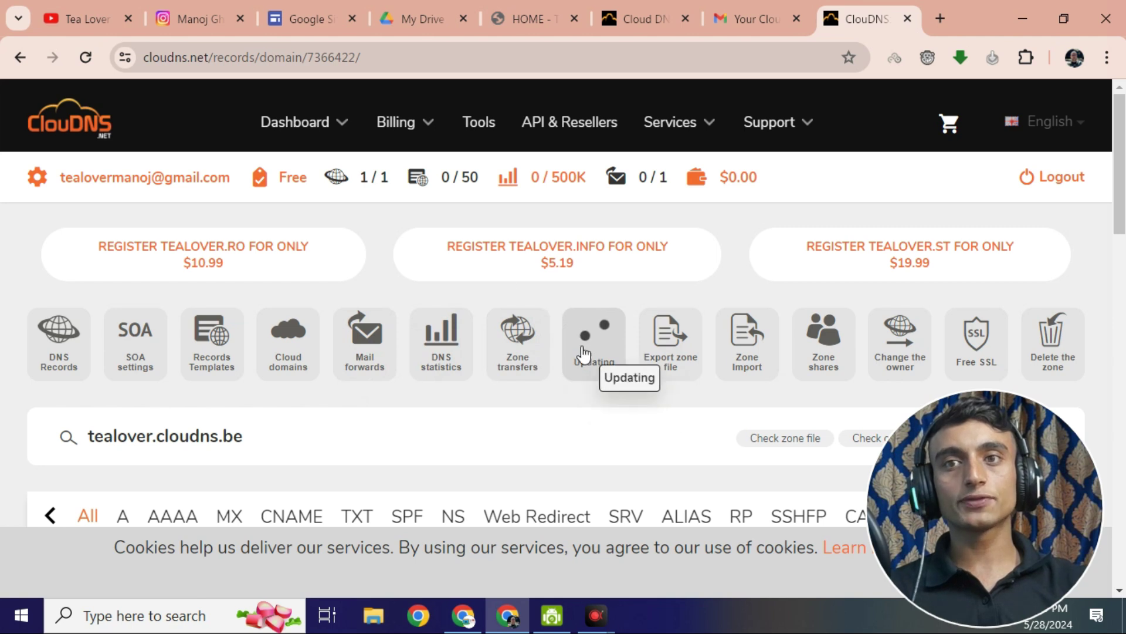
# Step: Review the NS records of tealover.cloudns.be, checking their hosts and the name servers they point to
pyautogui.scroll(-5, 605, 372)
pyautogui.scroll(-5, 460, 324)
pyautogui.scroll(3, 461, 324)
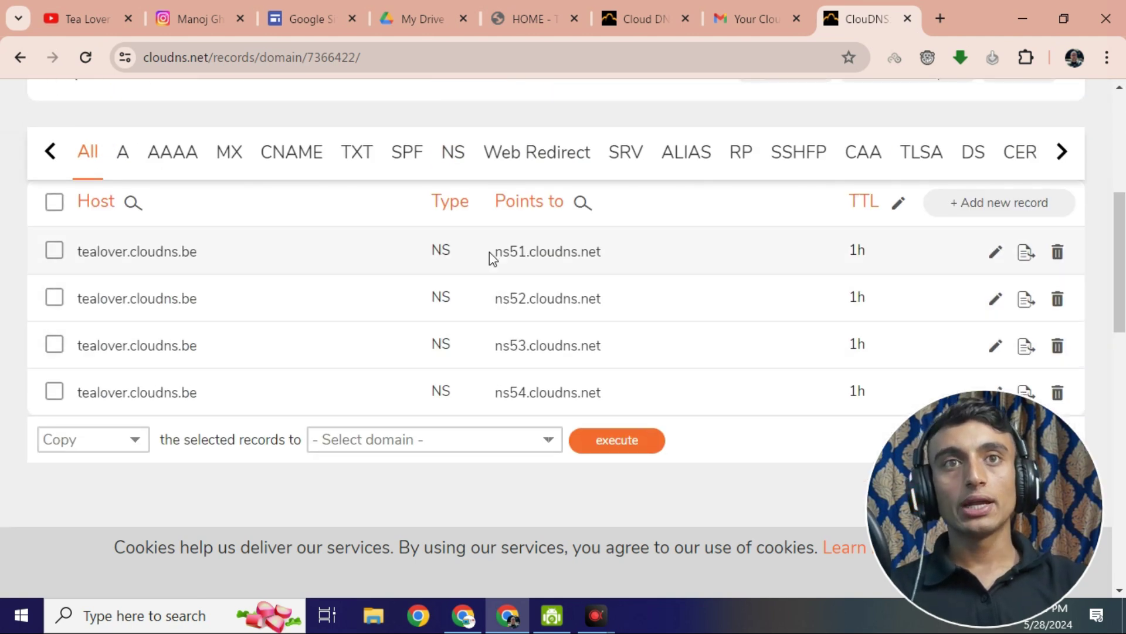
pyautogui.moveTo(490, 252); pyautogui.dragTo(628, 257)
pyautogui.moveTo(494, 298); pyautogui.dragTo(614, 307)
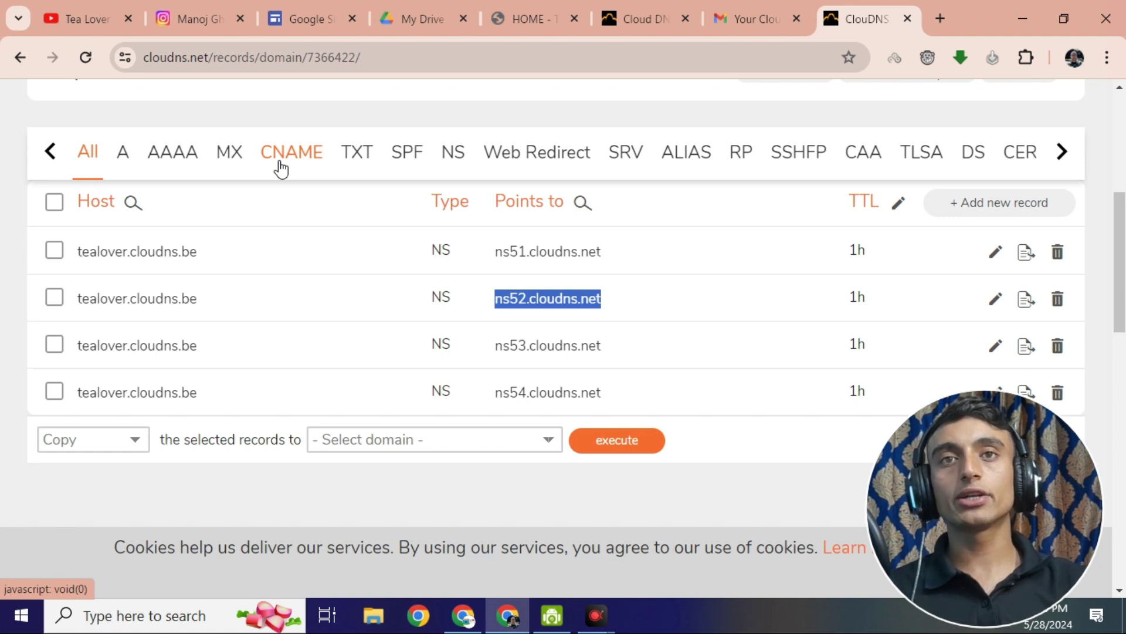
pyautogui.hotkey('ctrl', '4')
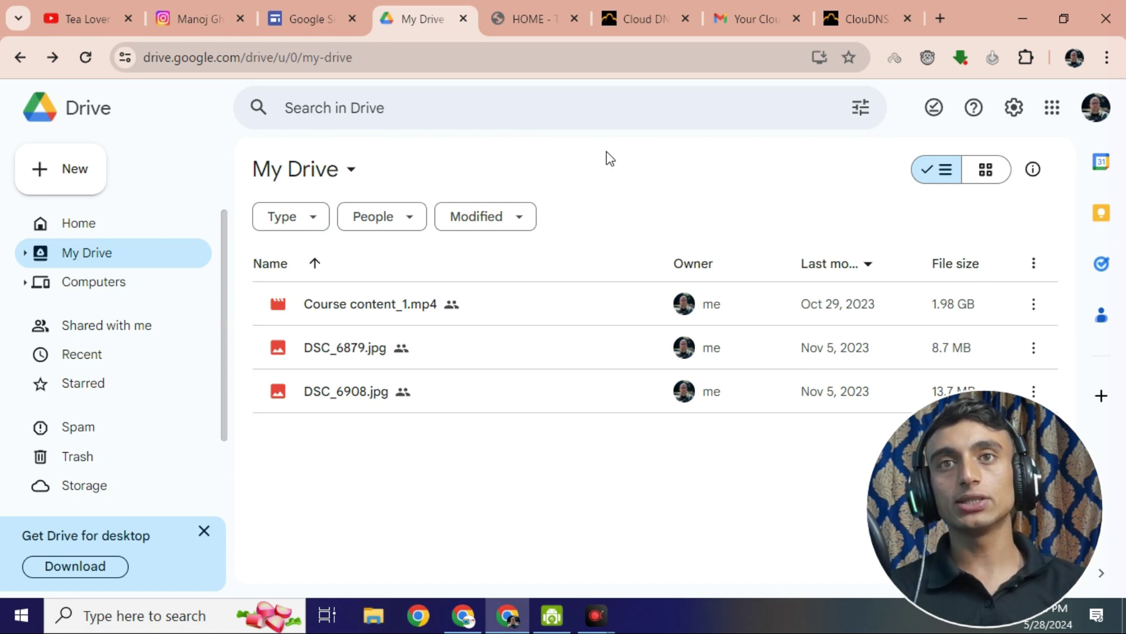
pyautogui.hotkey('ctrl', '8')
pyautogui.moveTo(221, 305); pyautogui.dragTo(85, 298)
# Step: Search Google for "google site" and open the Google Sites sign-in result
pyautogui.click(398, 18)
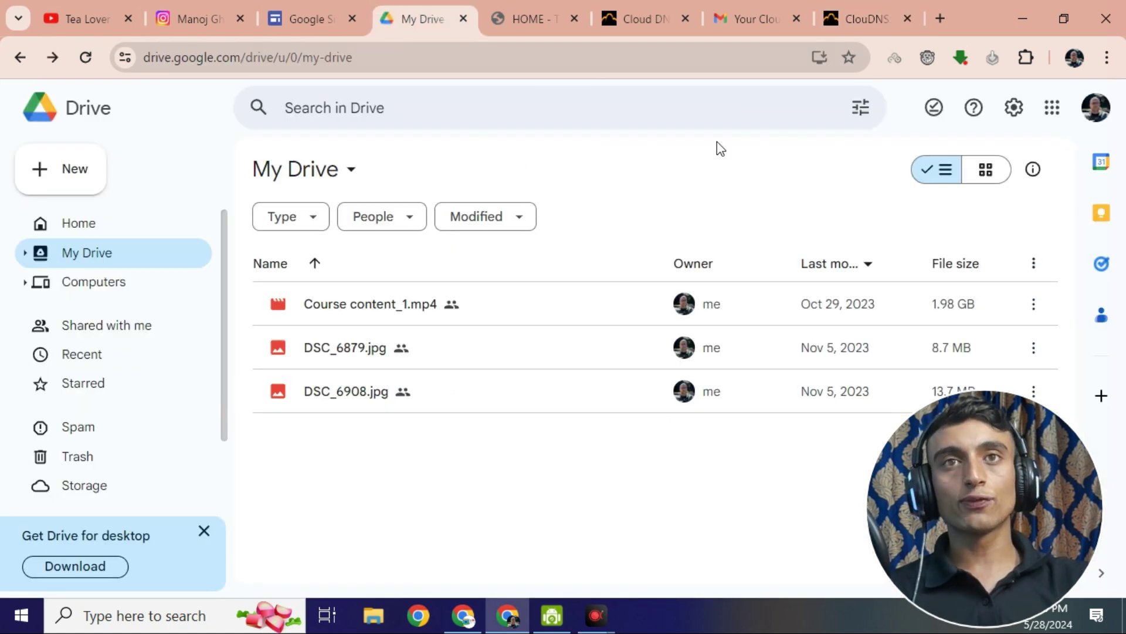
pyautogui.click(416, 59)
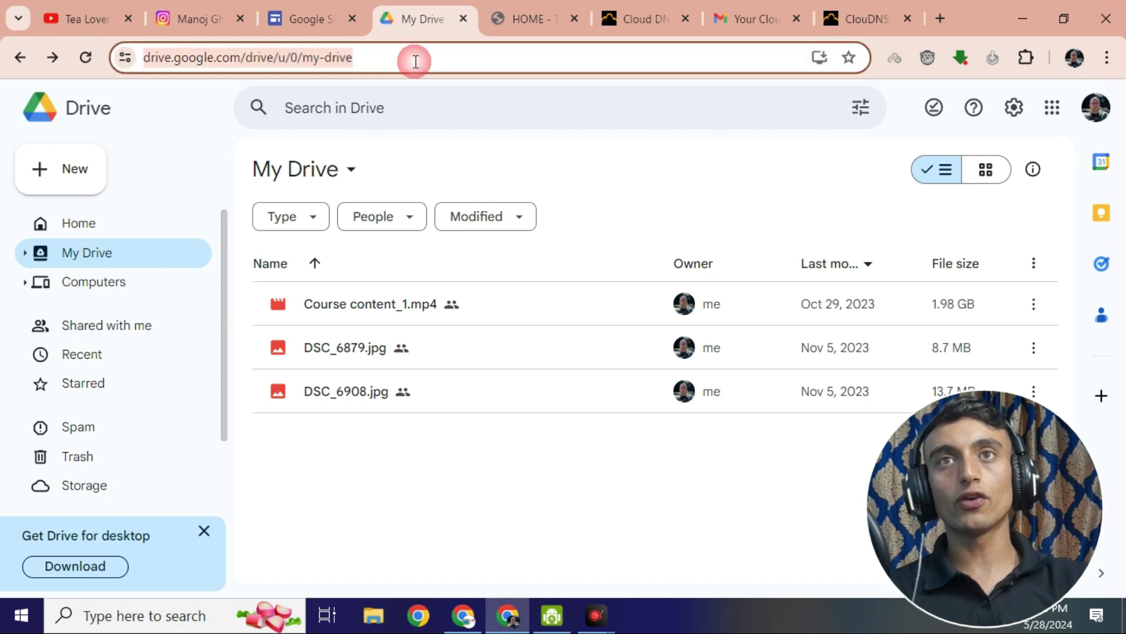
pyautogui.write('goog')
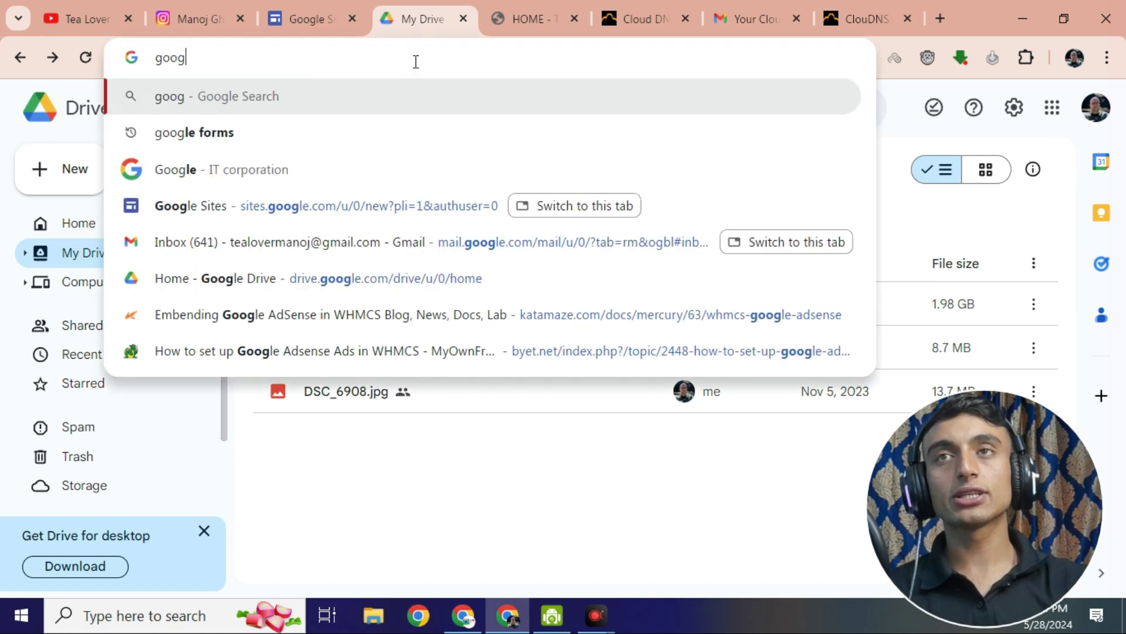
pyautogui.write('le site')
pyautogui.press('Return')
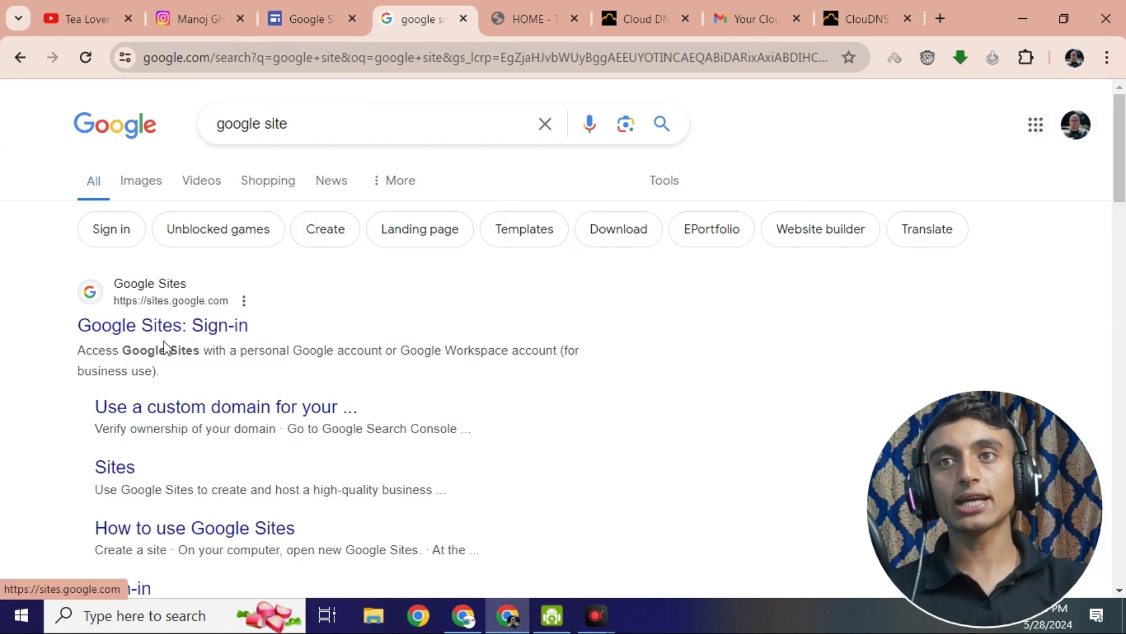
pyautogui.click(215, 327)
pyautogui.scroll(-3, 540, 297)
pyautogui.scroll(2, 584, 405)
pyautogui.scroll(1, 584, 405)
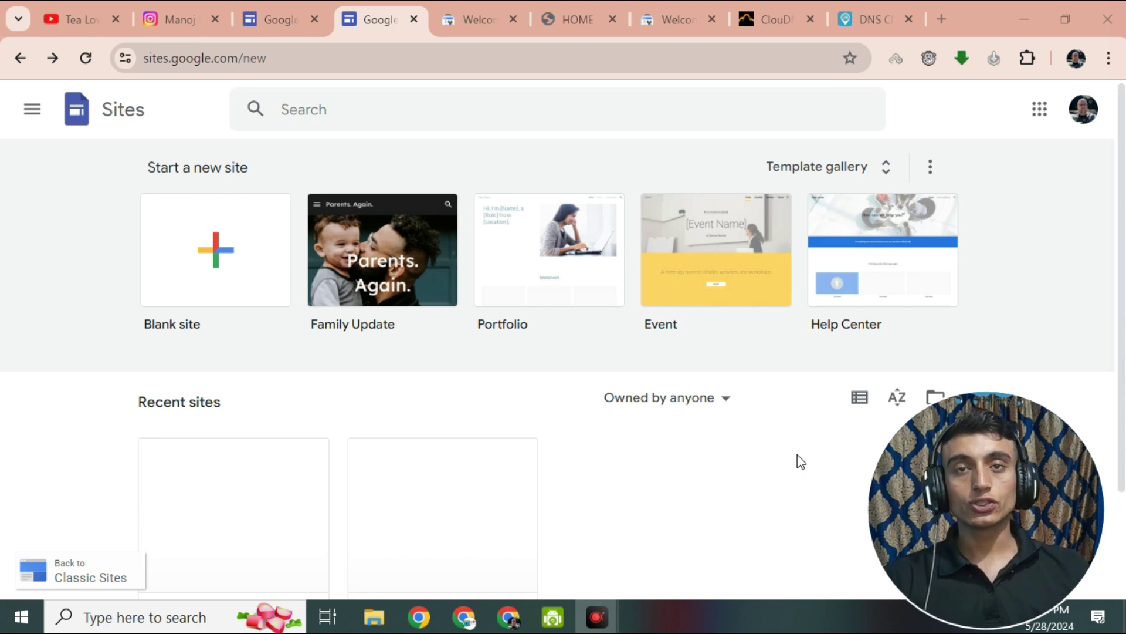
# Step: Create a new site from the Family Update template and look through its home page content
pyautogui.click(402, 273)
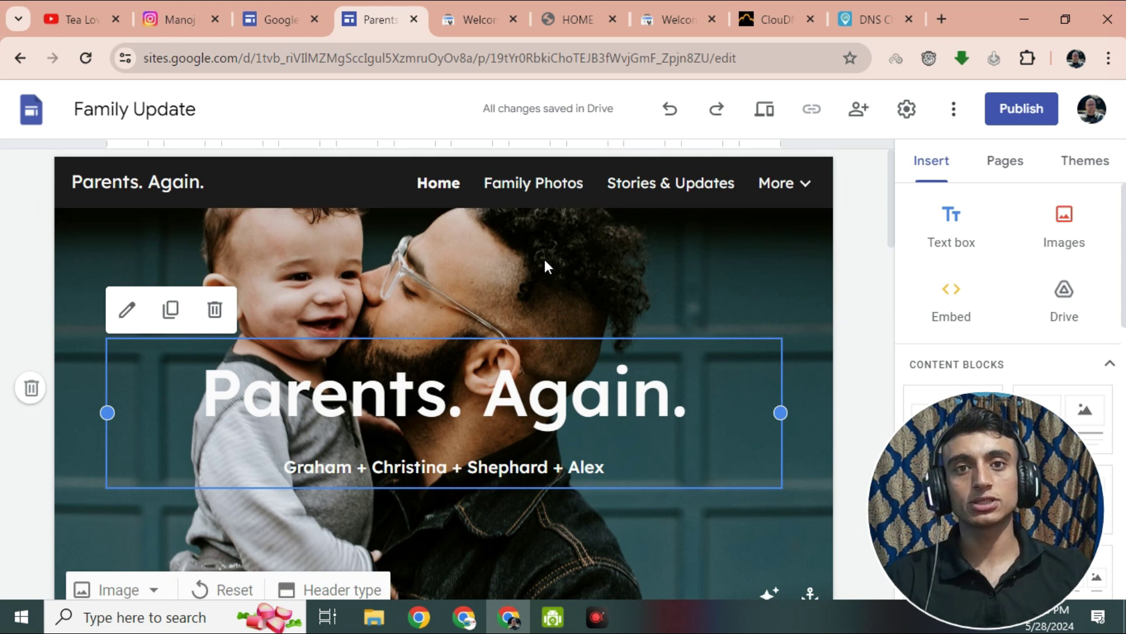
pyautogui.scroll(-10, 551, 255)
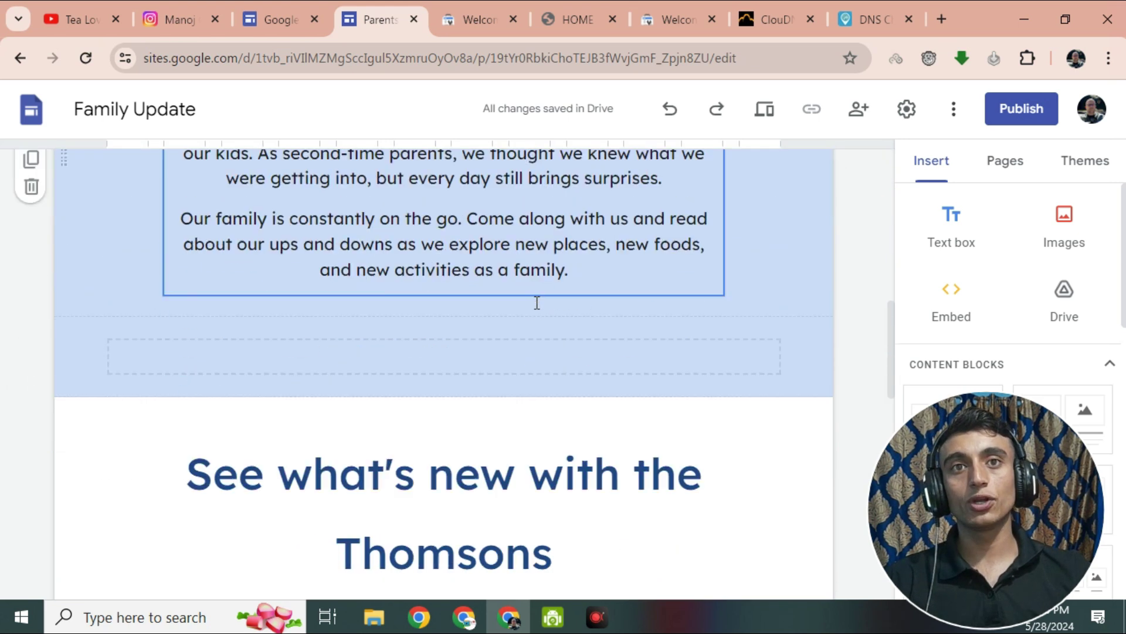
pyautogui.scroll(-10, 537, 302)
pyautogui.scroll(8, 536, 302)
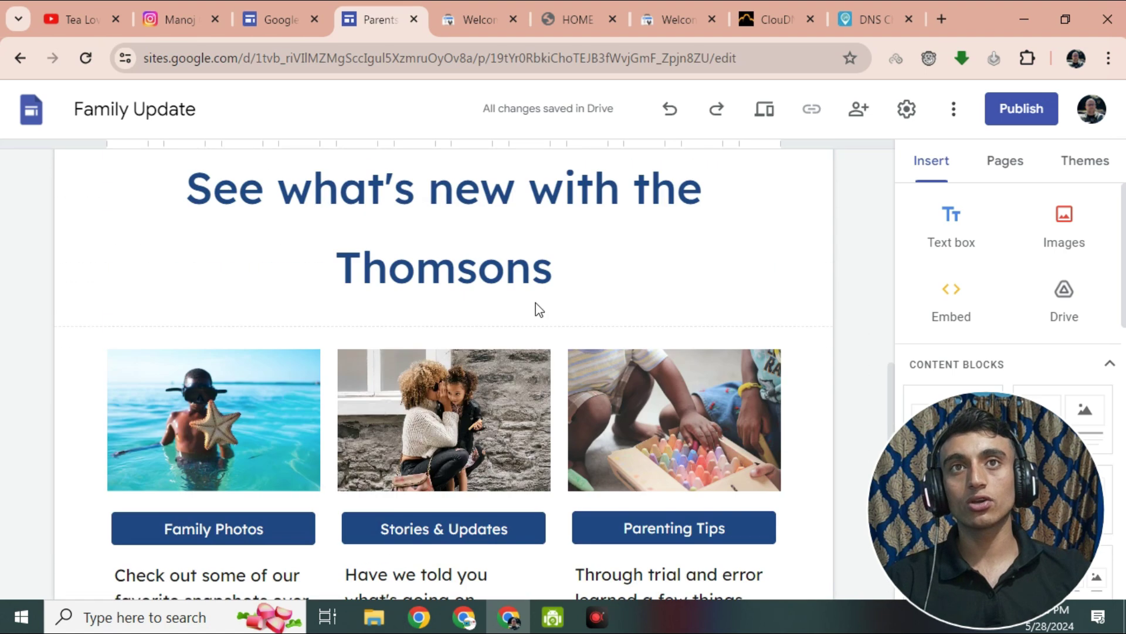
pyautogui.scroll(5, 537, 311)
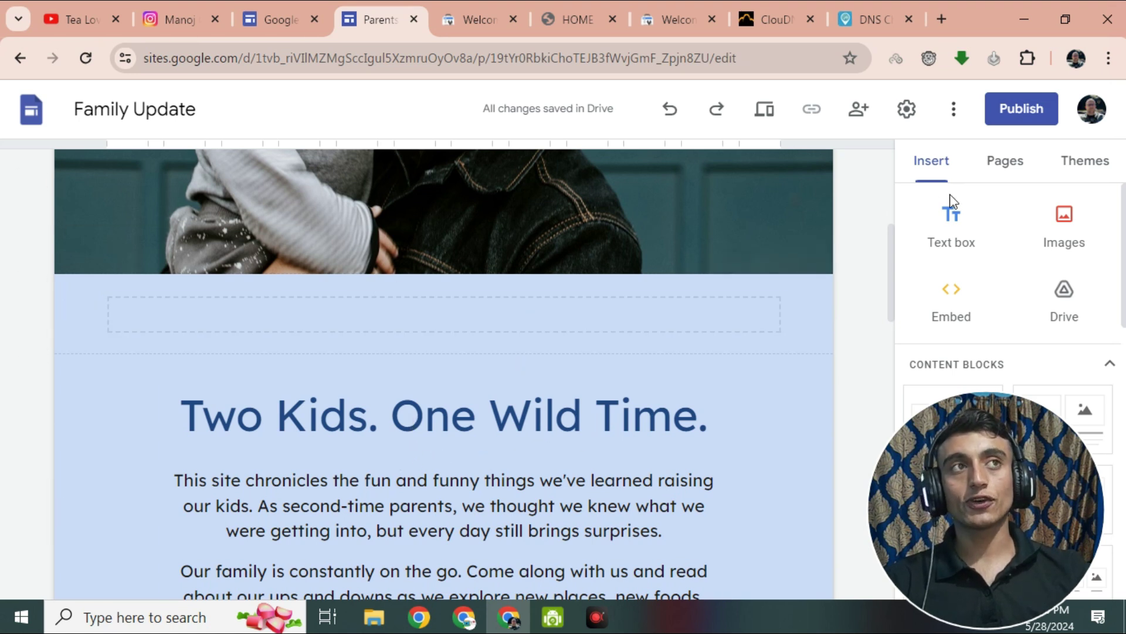
# Step: Publish the site with the web address "freetea", copying that address name before publishing
pyautogui.click(1013, 120)
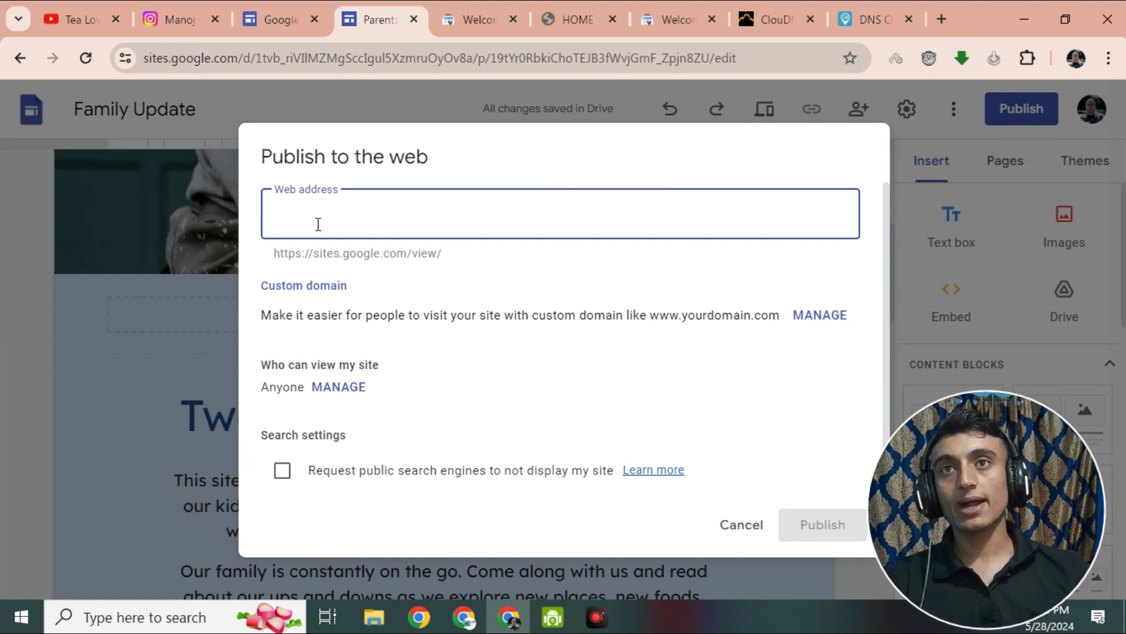
pyautogui.write('my')
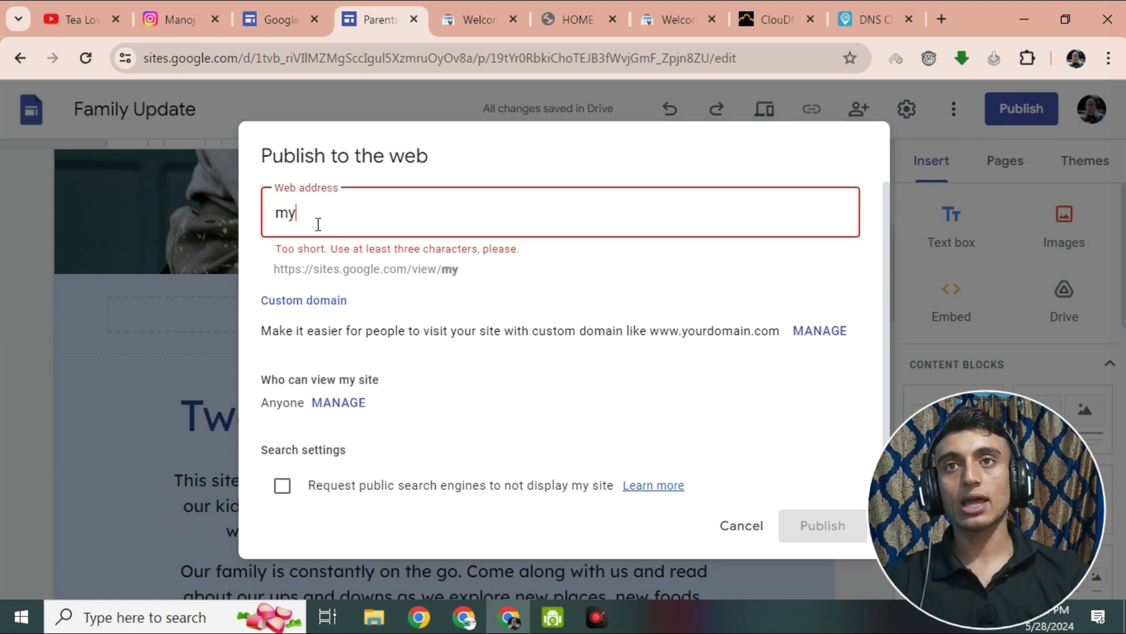
pyautogui.moveTo(318, 224); pyautogui.dragTo(234, 208)
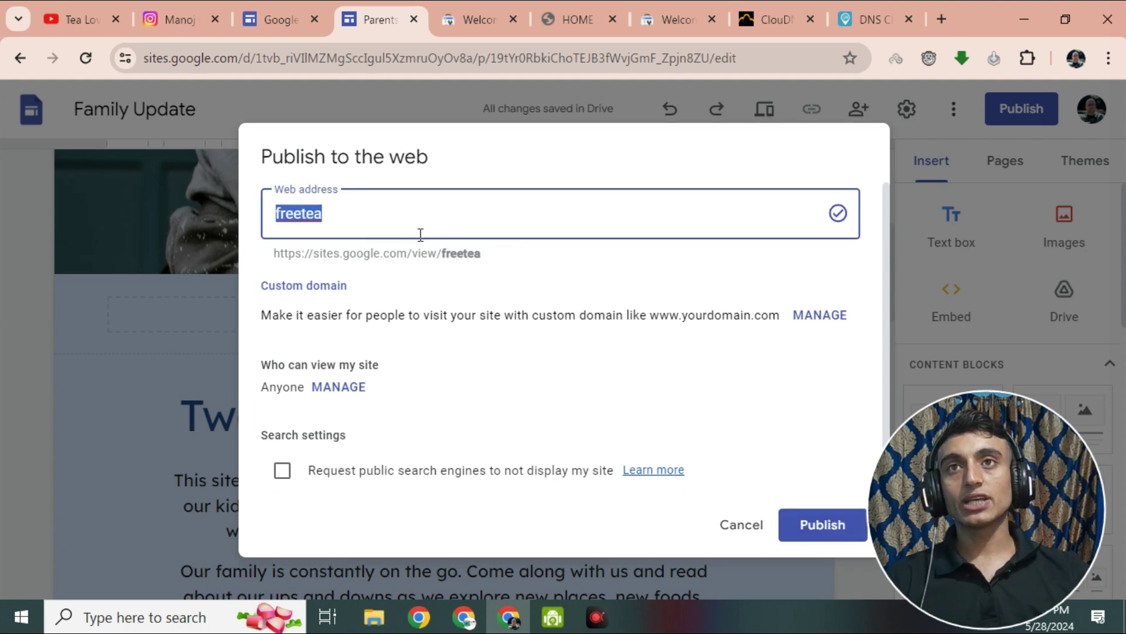
pyautogui.rightClick(314, 214)
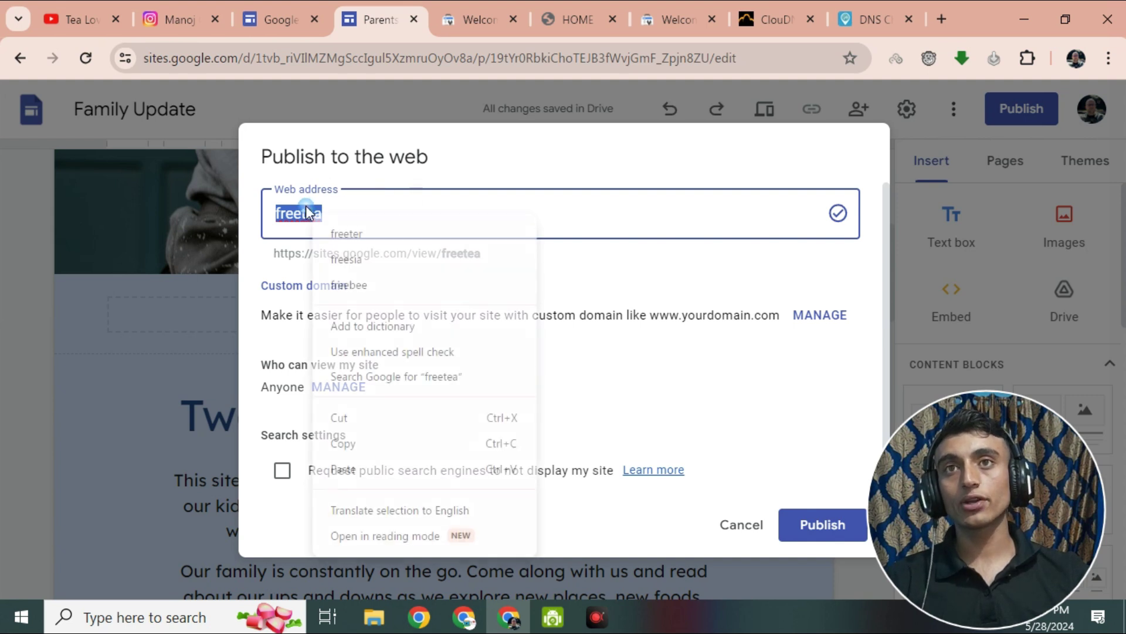
pyautogui.click(370, 443)
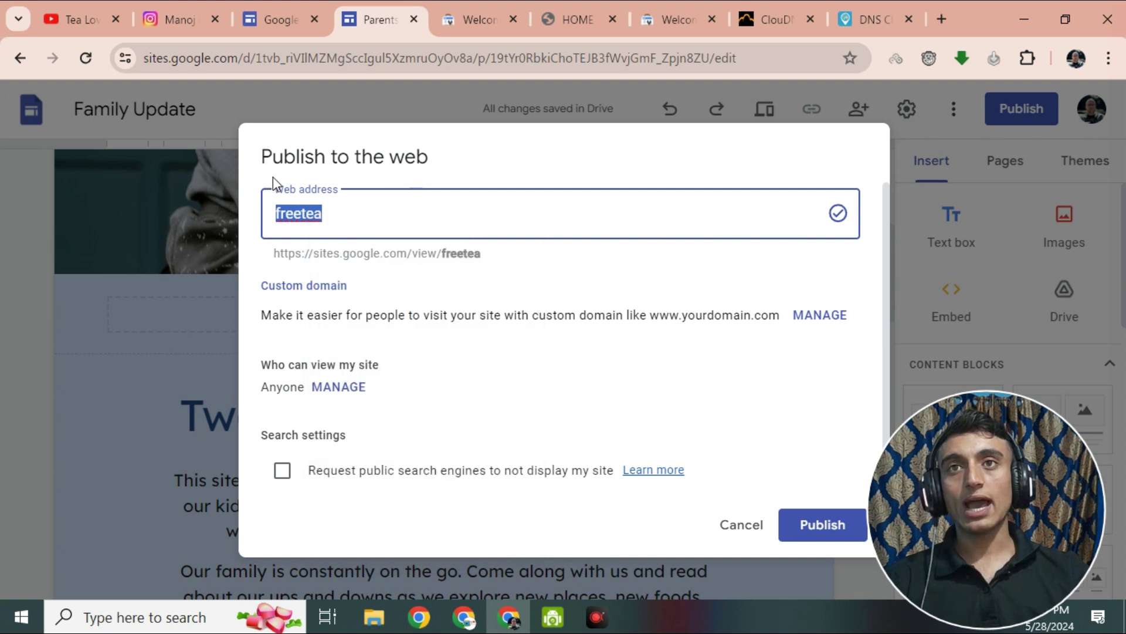
pyautogui.click(814, 522)
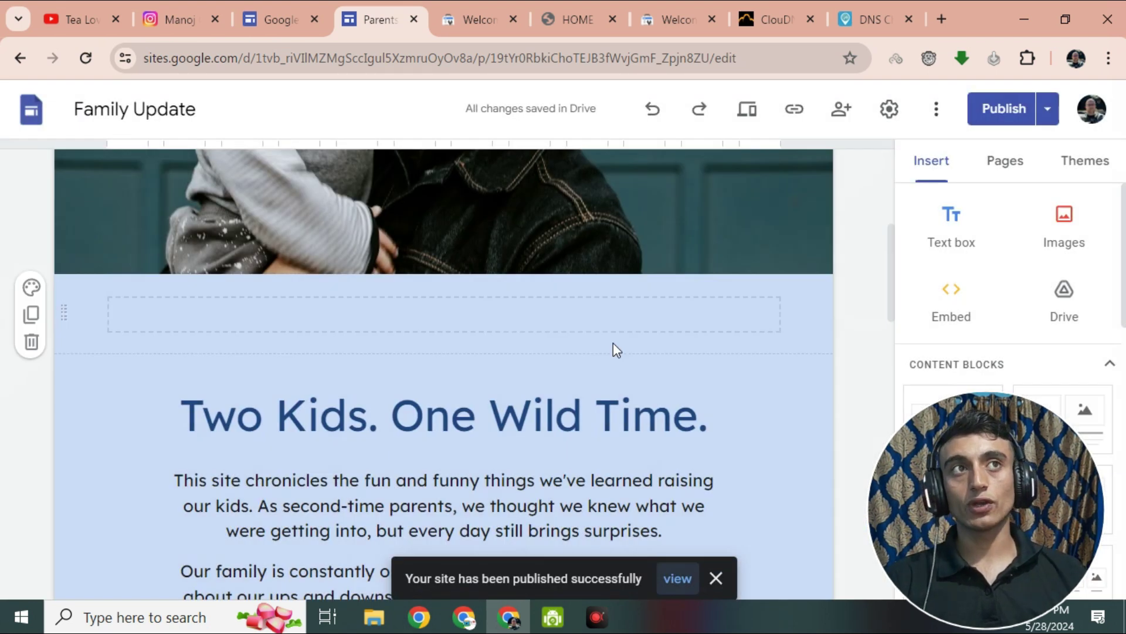
# Step: Copy the published site link, open it in a new browser tab and look through the live home page
pyautogui.click(793, 110)
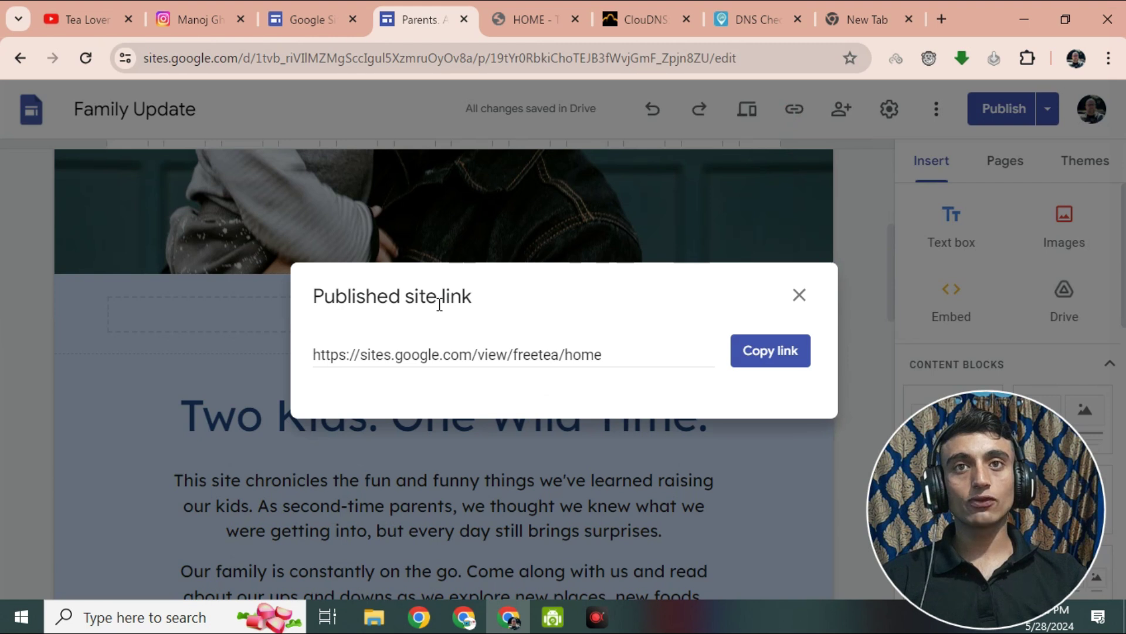
pyautogui.click(790, 362)
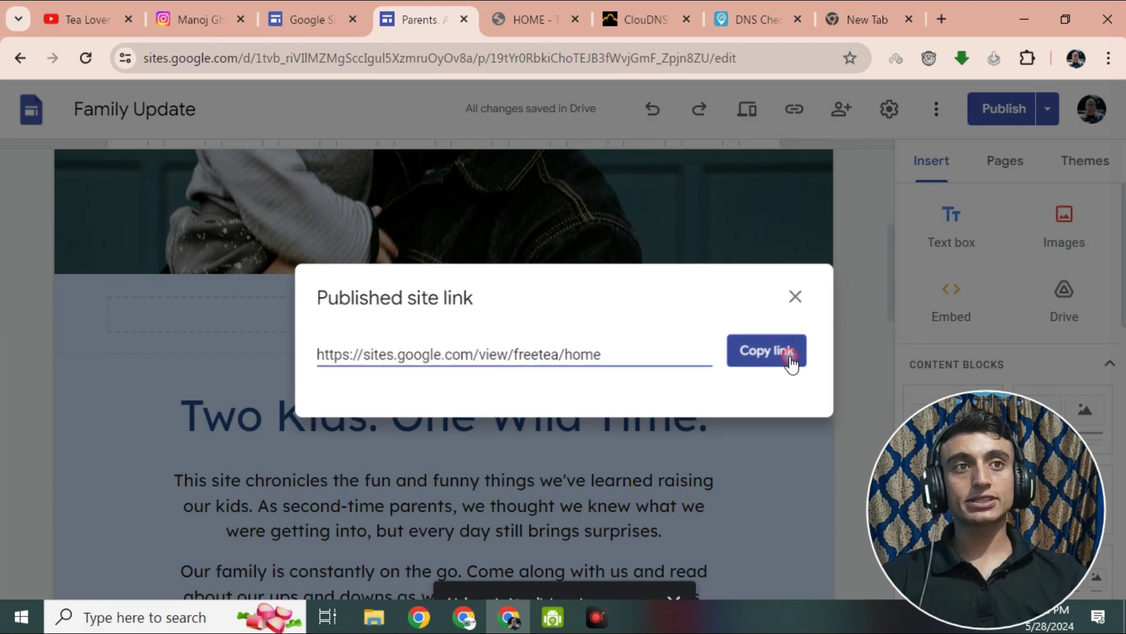
pyautogui.click(941, 18)
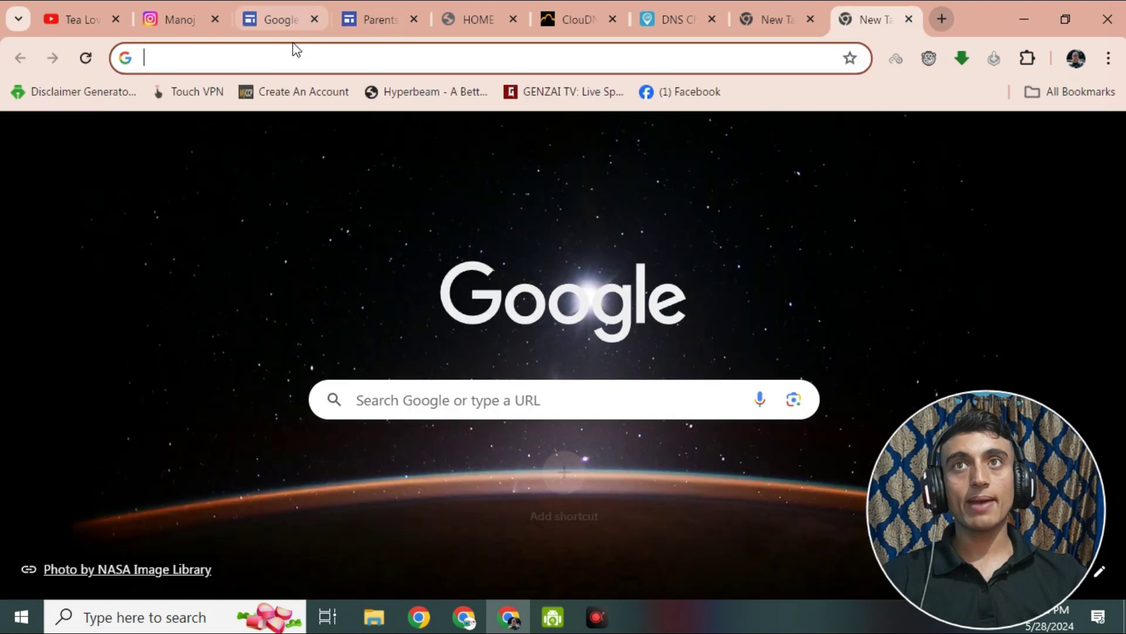
pyautogui.rightClick(277, 58)
pyautogui.click(314, 234)
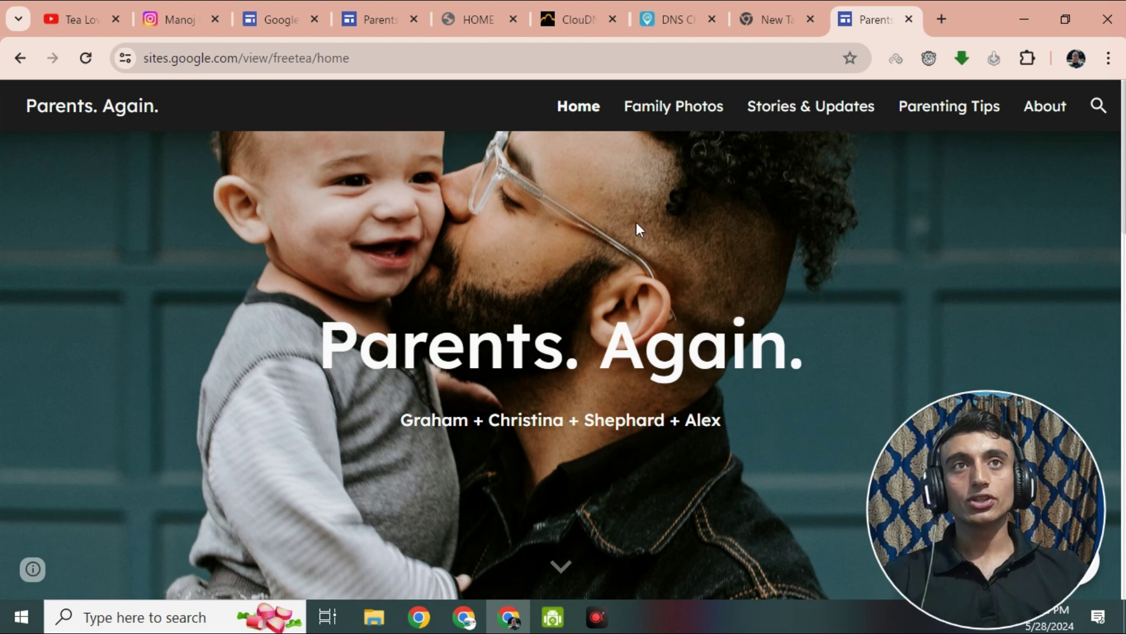
pyautogui.scroll(-15, 642, 225)
pyautogui.scroll(10, 642, 226)
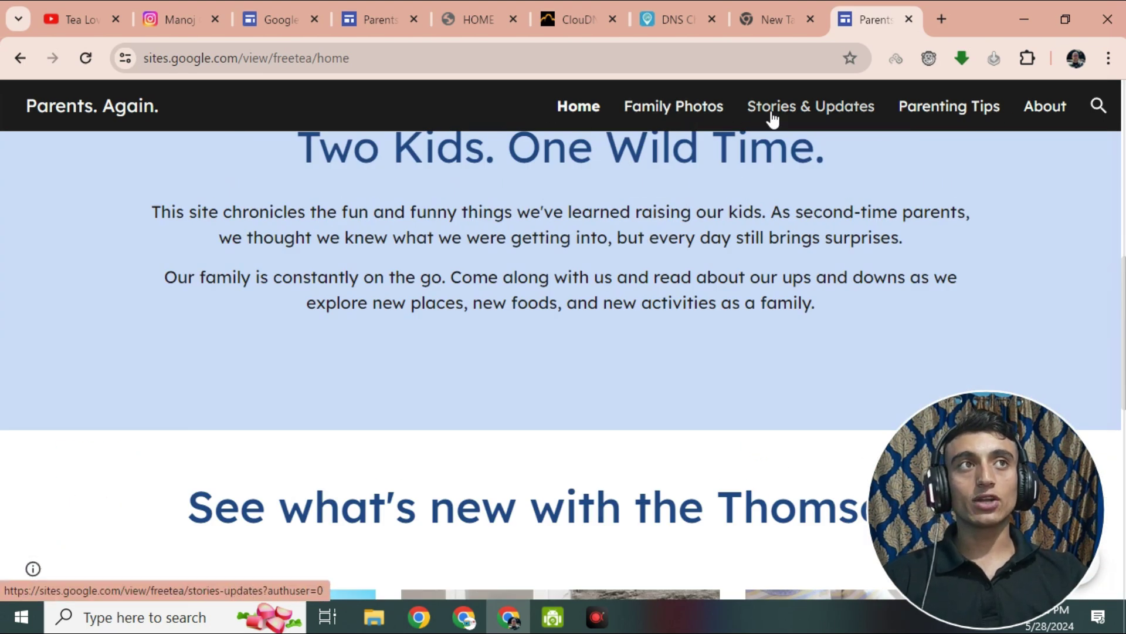
pyautogui.scroll(8, 550, 346)
pyautogui.scroll(1, 551, 346)
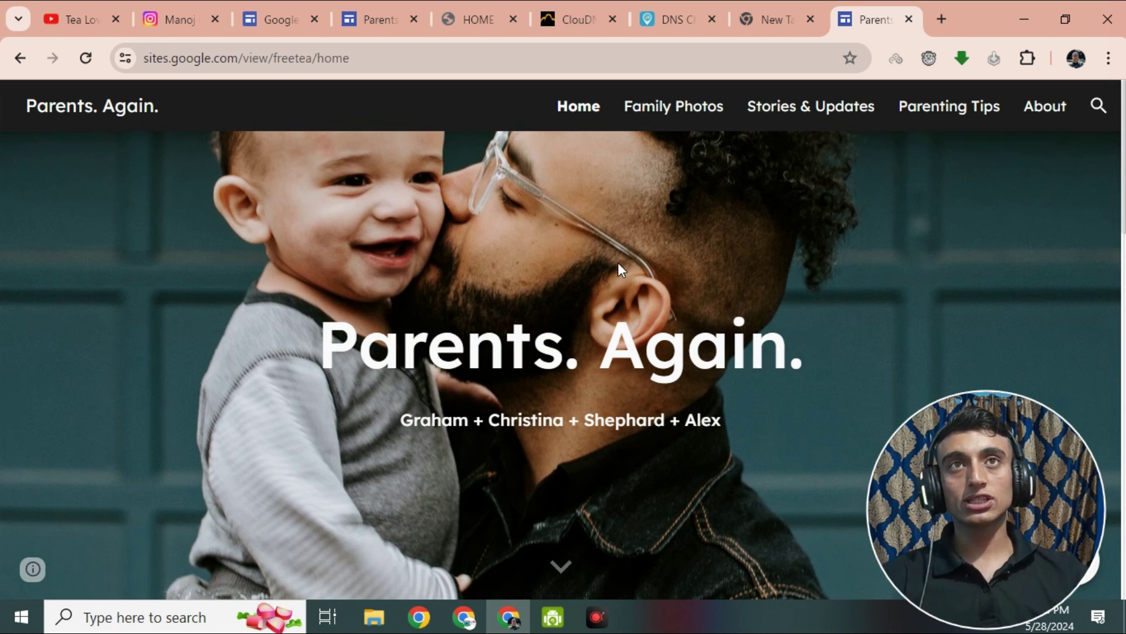
# Step: Return to the site editor, start the custom domain setup from the publish settings and enter "freetea" as the subdomain
pyautogui.click(372, 19)
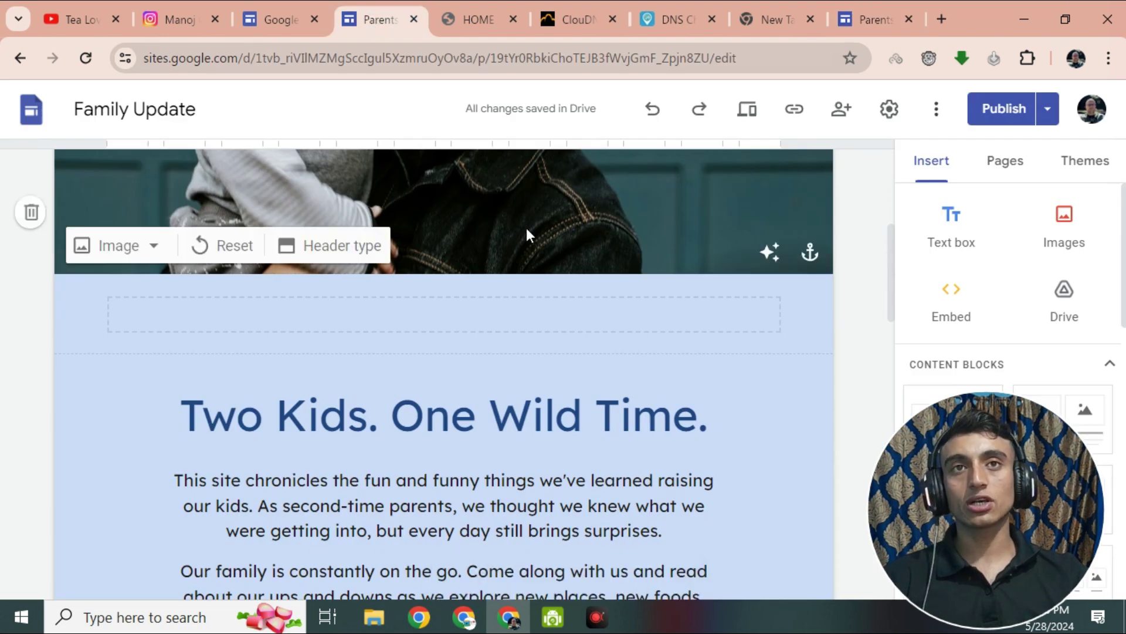
pyautogui.click(1049, 112)
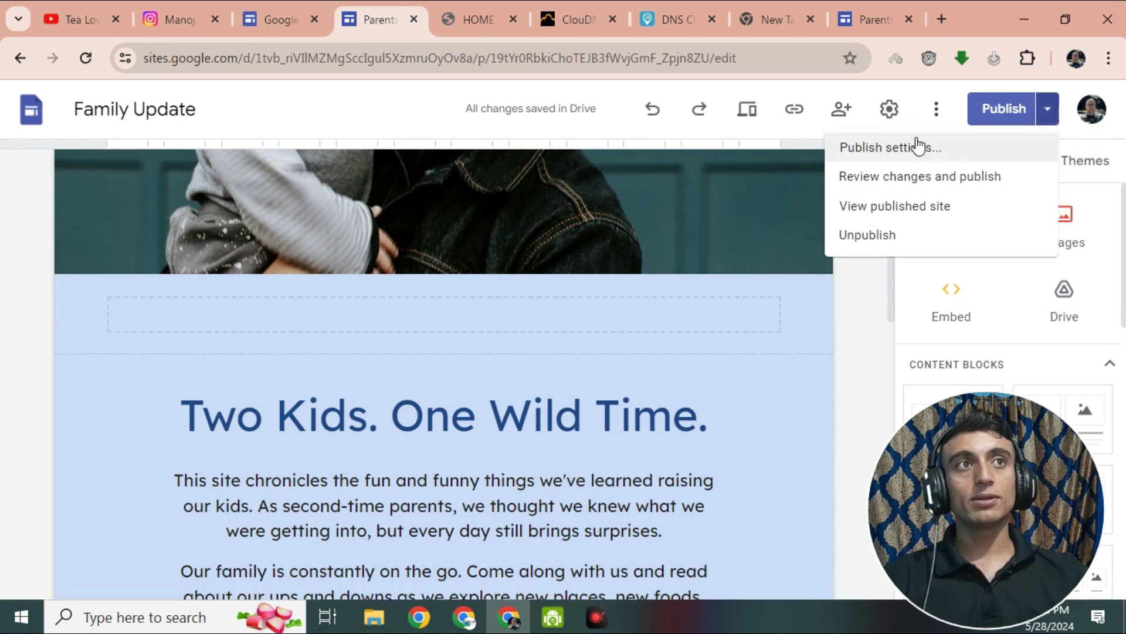
pyautogui.click(886, 149)
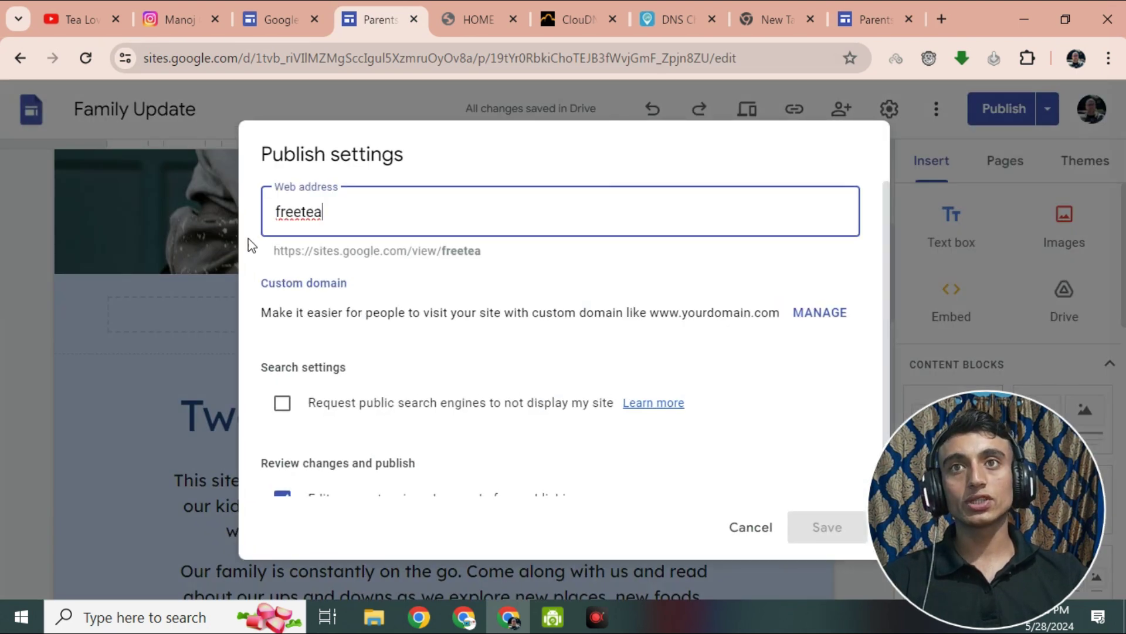
pyautogui.scroll(-1, 415, 199)
pyautogui.moveTo(259, 245); pyautogui.dragTo(367, 258)
pyautogui.click(818, 275)
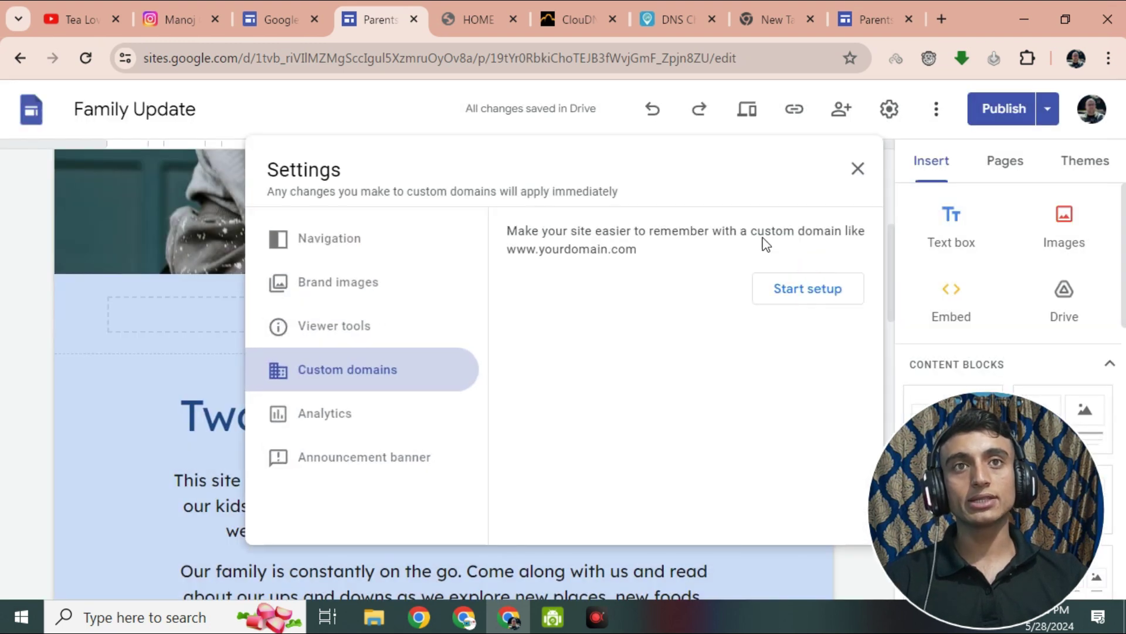
pyautogui.click(803, 292)
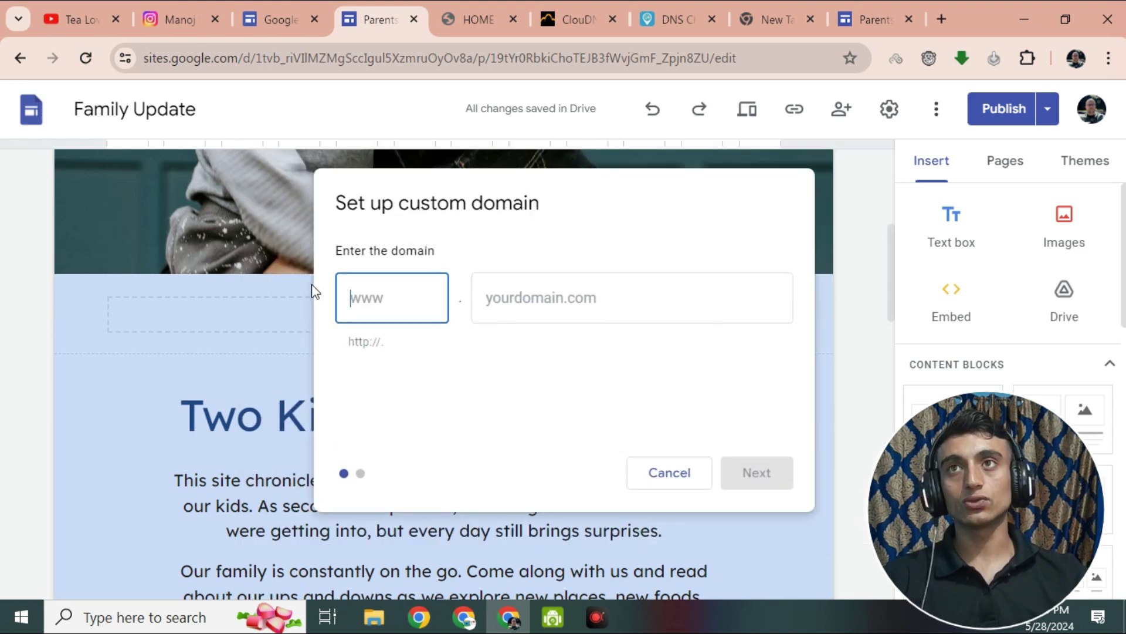
pyautogui.write('freetea')
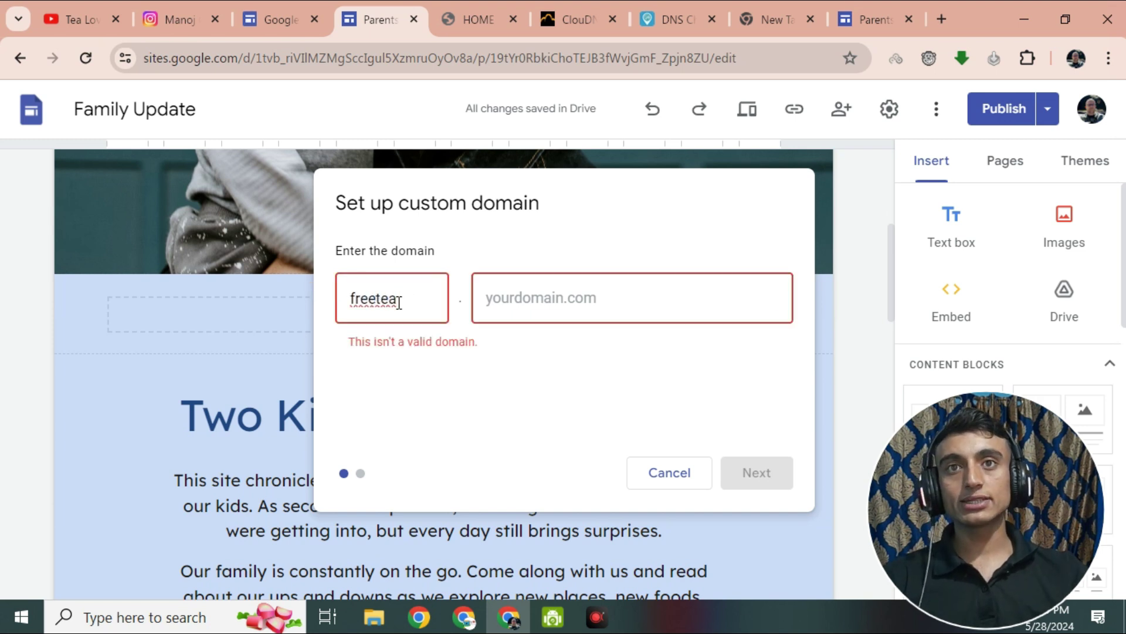
# Step: Switch to ClouDNS and copy the host name tealover.cloudns.be from the first NS record
pyautogui.click(568, 21)
pyautogui.moveTo(237, 262); pyautogui.dragTo(77, 252)
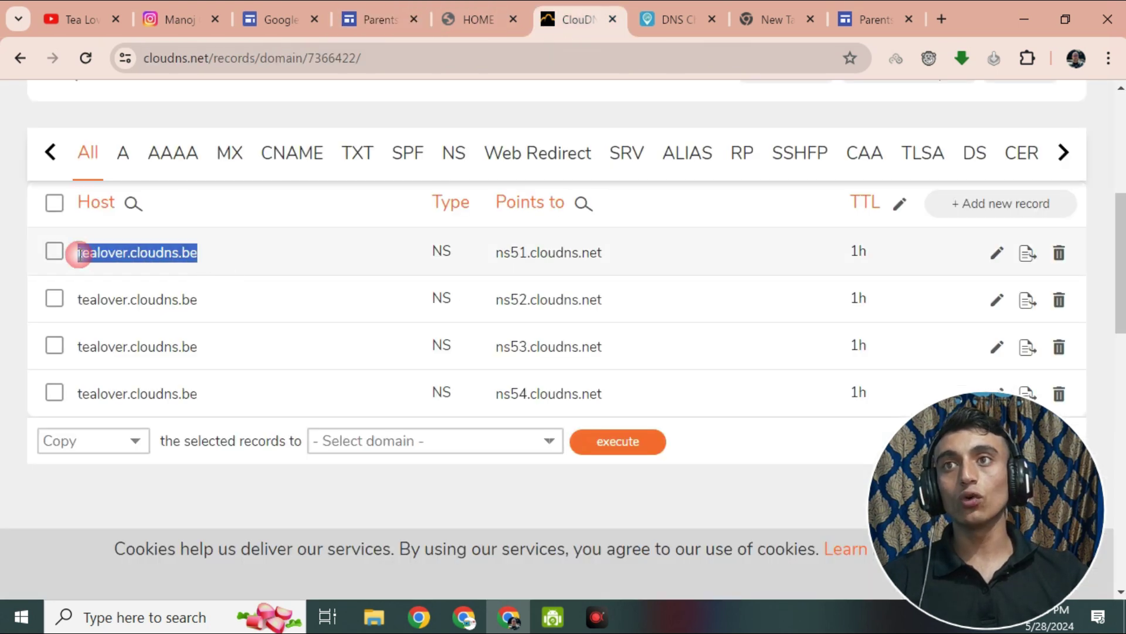
pyautogui.rightClick(106, 253)
pyautogui.click(140, 274)
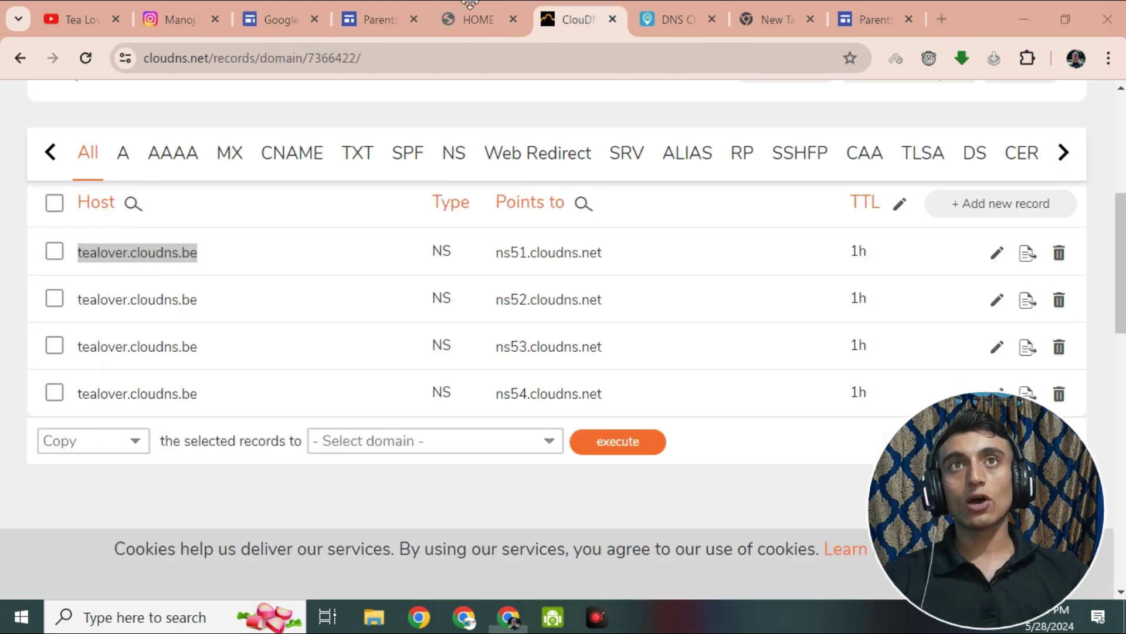
# Step: Paste tealover.cloudns.be as the domain in the Google Sites custom domain setup and open the ownership verification page
pyautogui.click(471, 22)
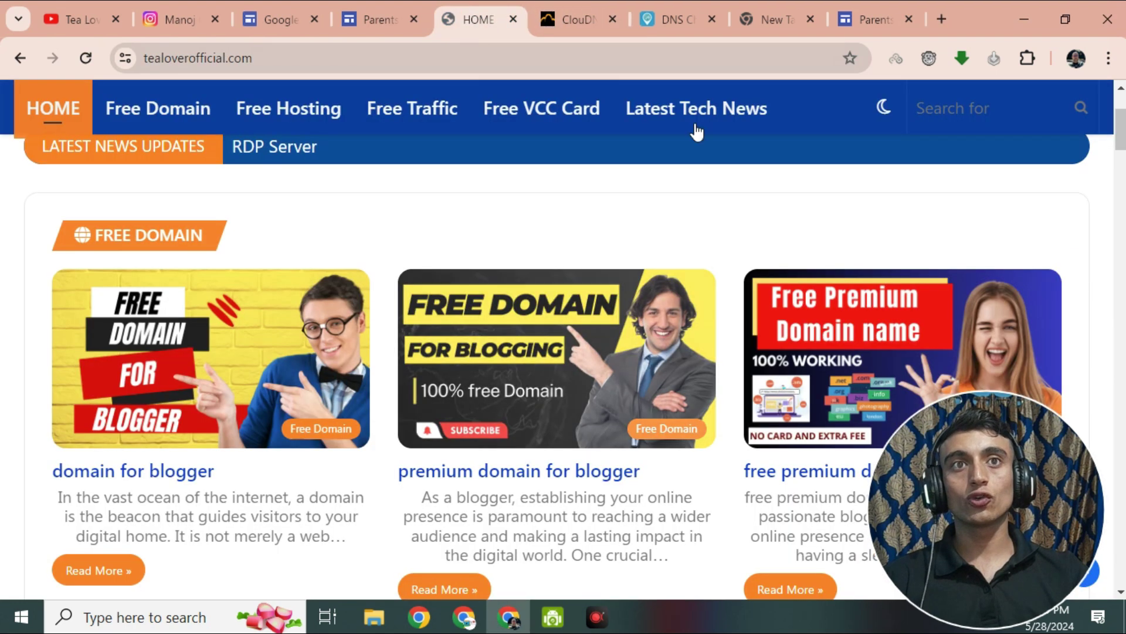
pyautogui.click(672, 10)
pyautogui.click(763, 17)
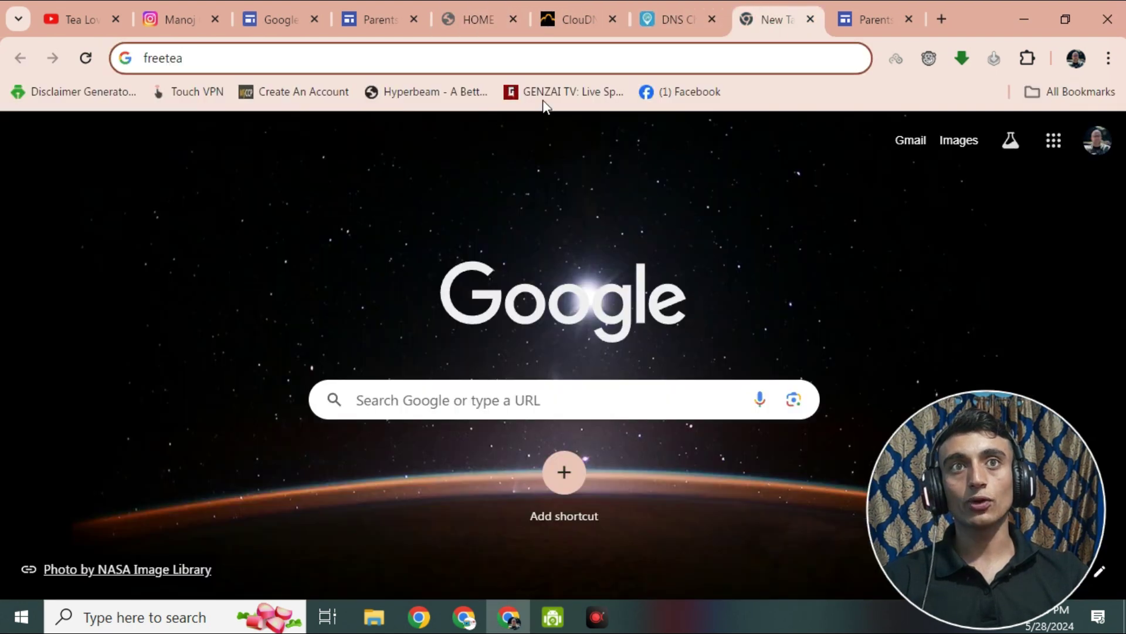
pyautogui.click(474, 20)
pyautogui.click(381, 22)
pyautogui.rightClick(523, 287)
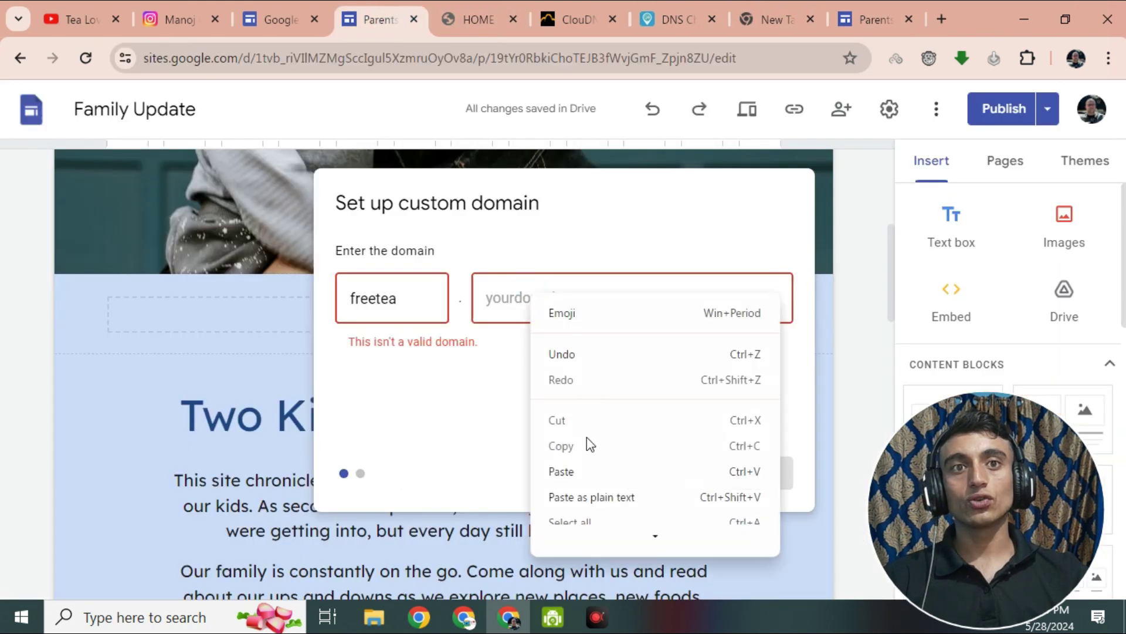
pyautogui.click(585, 477)
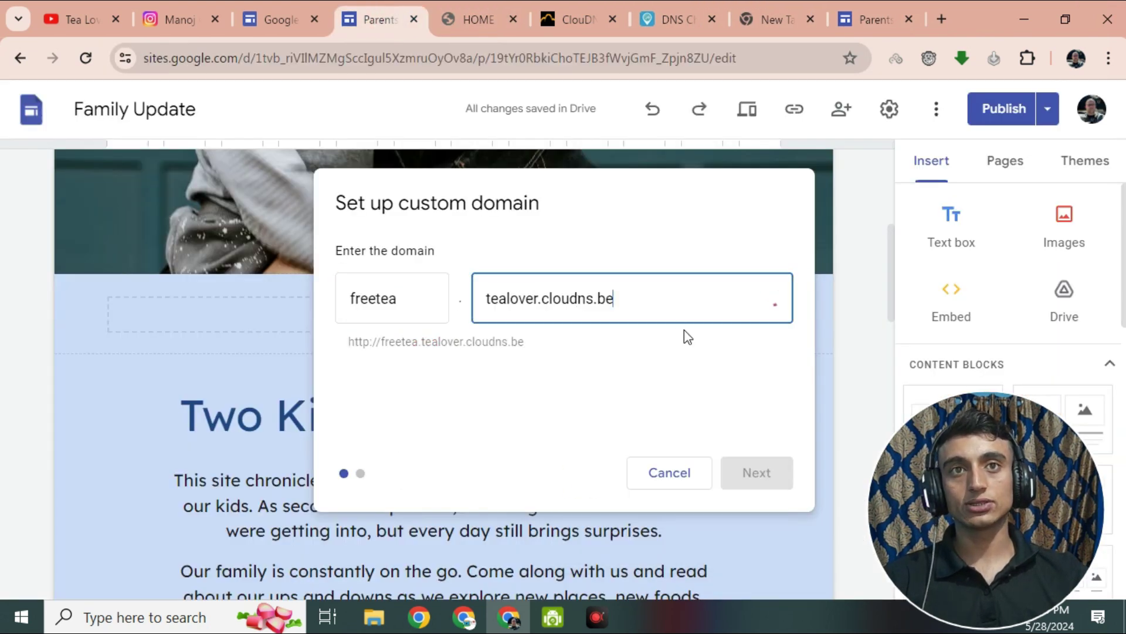
pyautogui.moveTo(401, 352); pyautogui.dragTo(481, 362)
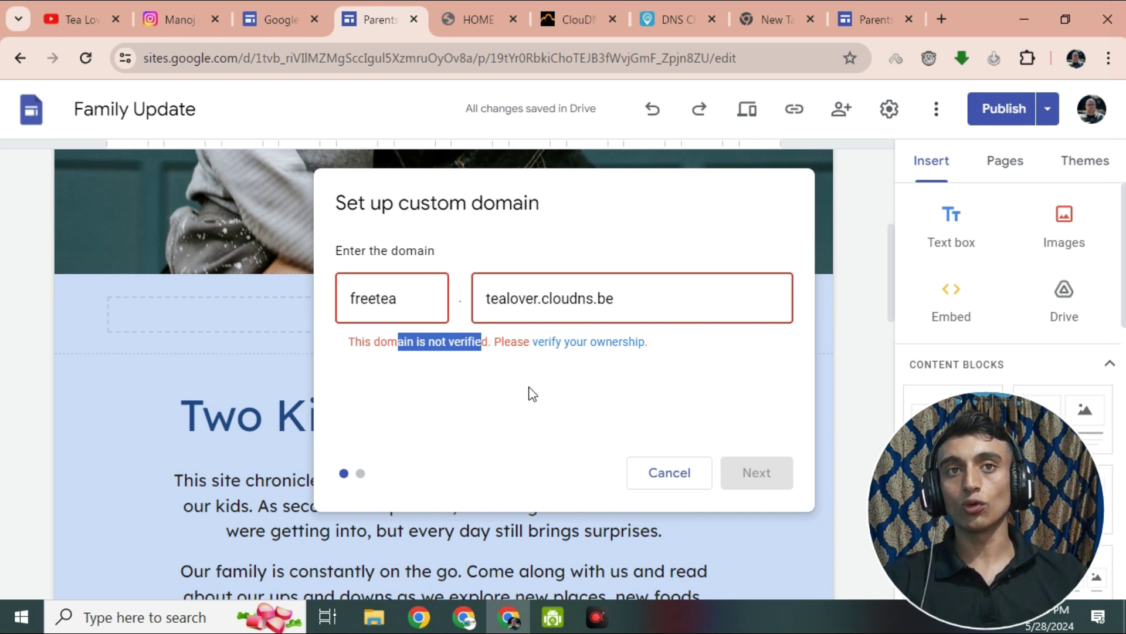
pyautogui.click(567, 342)
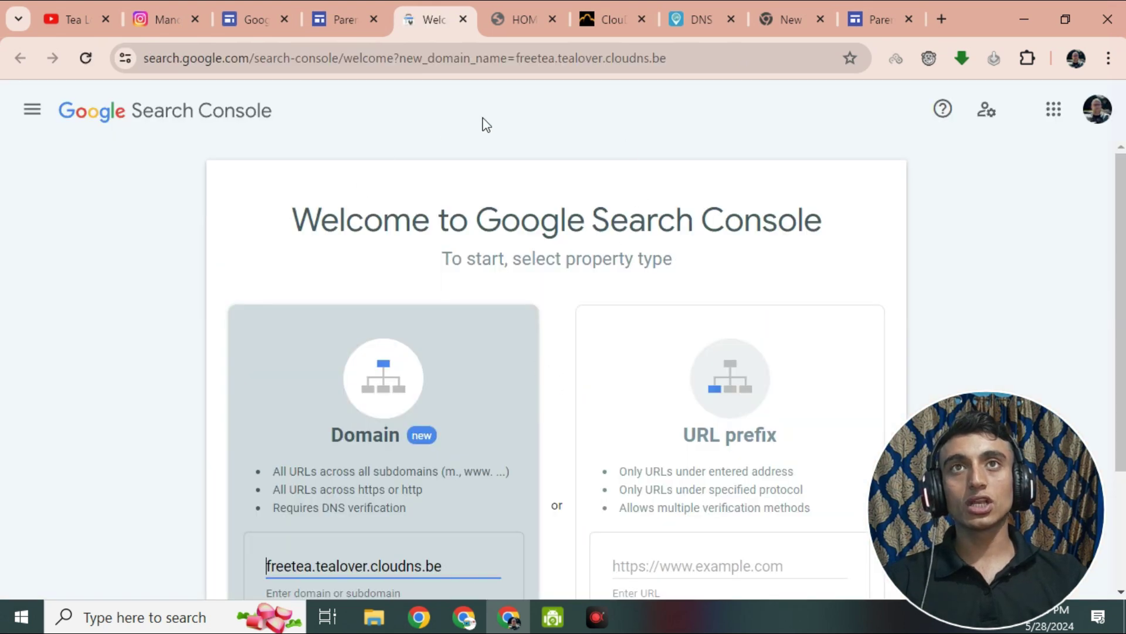
# Step: Continue with the Domain property freetea.tealover.cloudns.be and copy its TXT verification record
pyautogui.moveTo(238, 208); pyautogui.dragTo(815, 211)
pyautogui.scroll(-3, 648, 155)
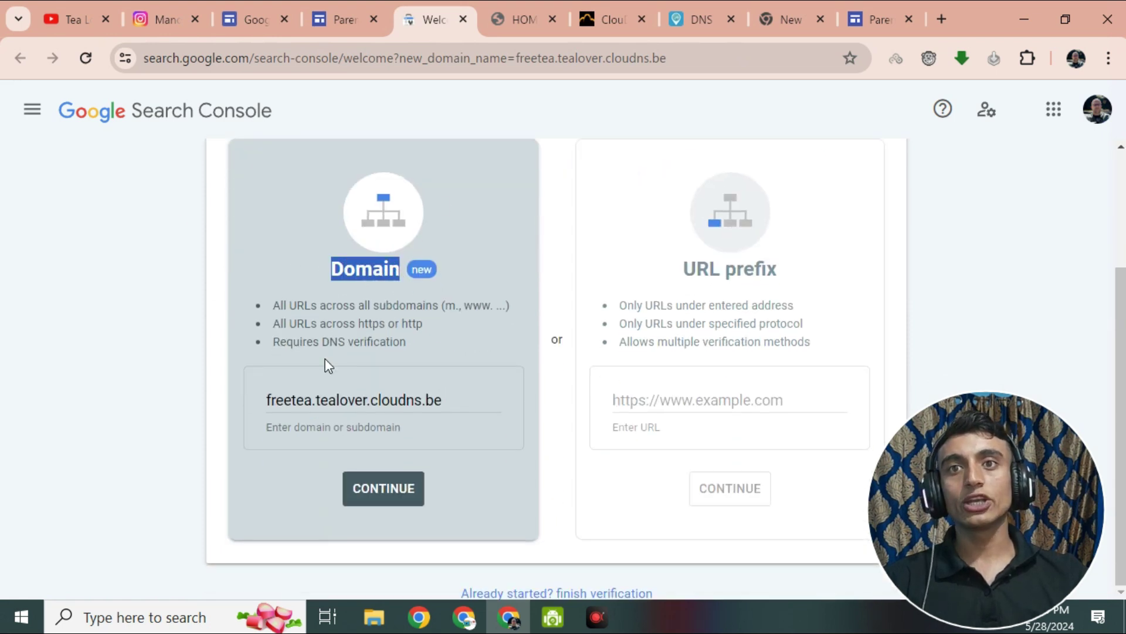
pyautogui.click(276, 390)
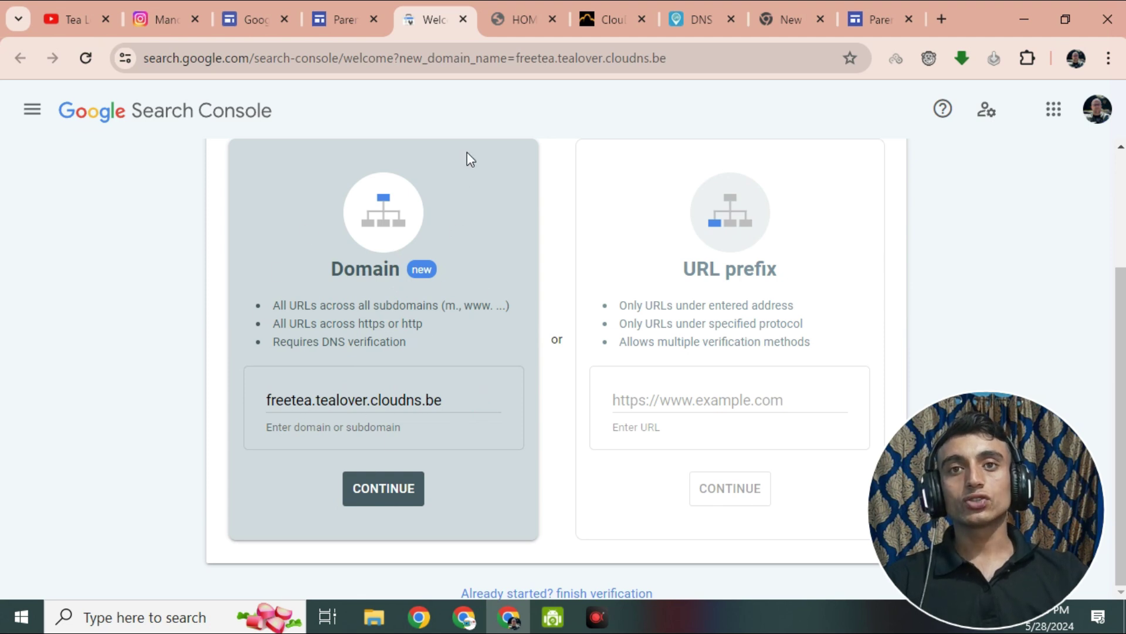
pyautogui.click(378, 481)
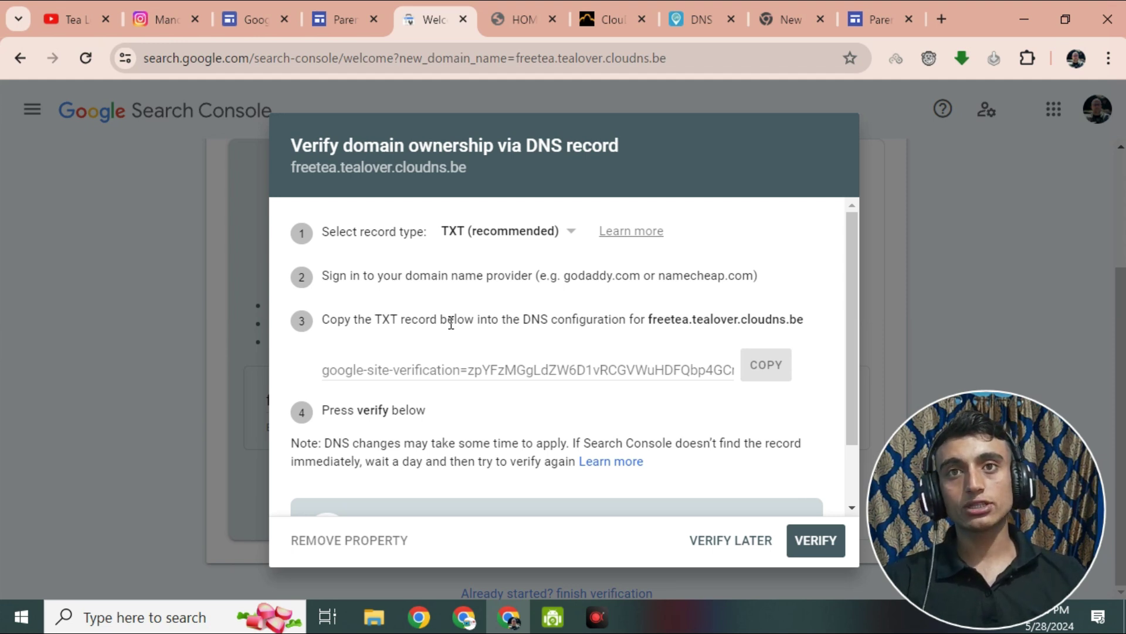
pyautogui.click(767, 366)
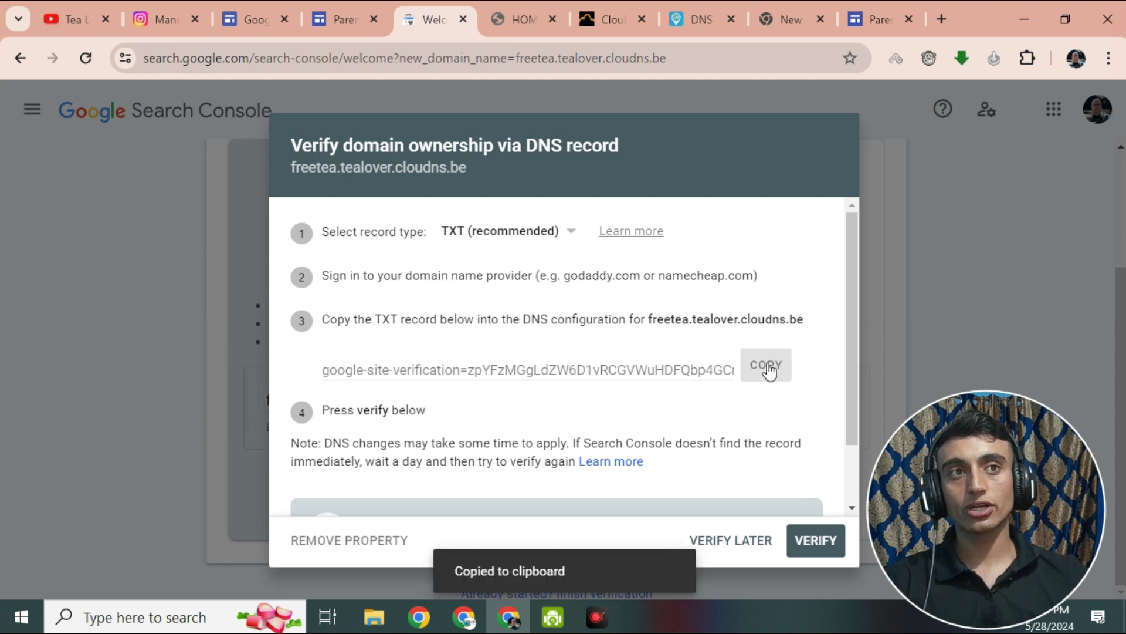
# Step: Switch to ClouDNS, reload the tealover.cloudns.be zone and start a new record of type TXT
pyautogui.click(613, 19)
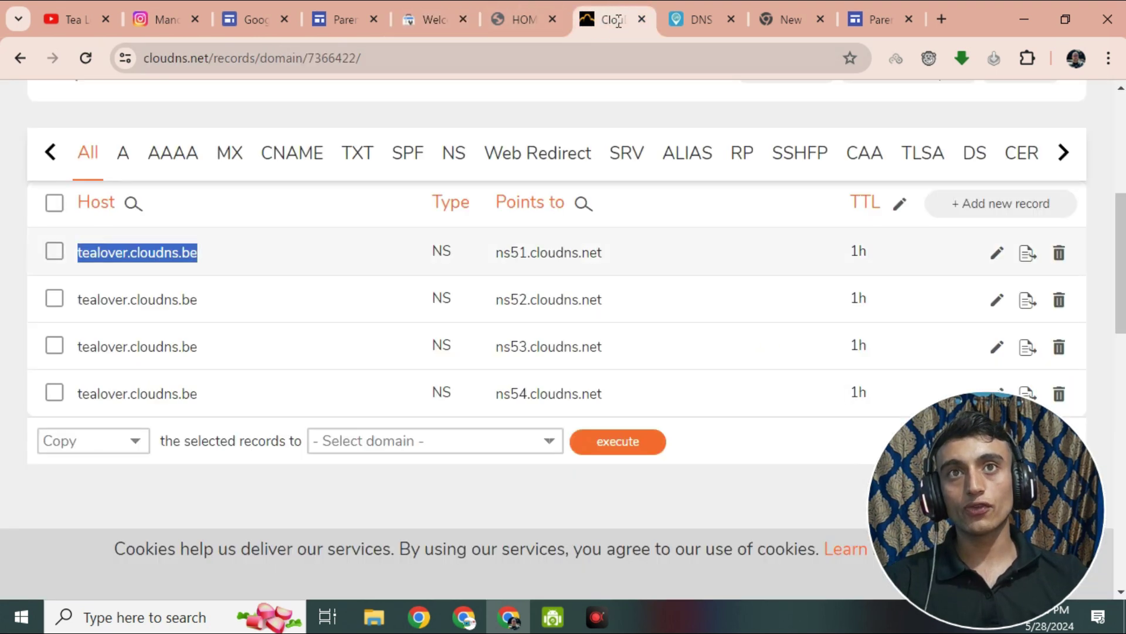
pyautogui.scroll(3, 323, 358)
pyautogui.scroll(3, 323, 358)
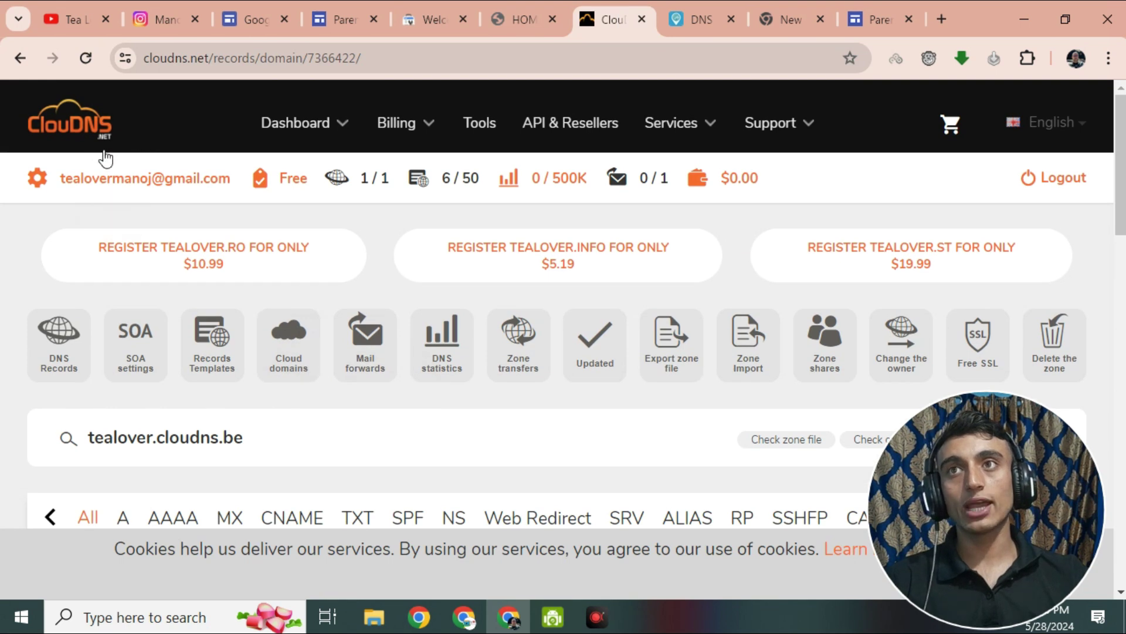
pyautogui.click(84, 59)
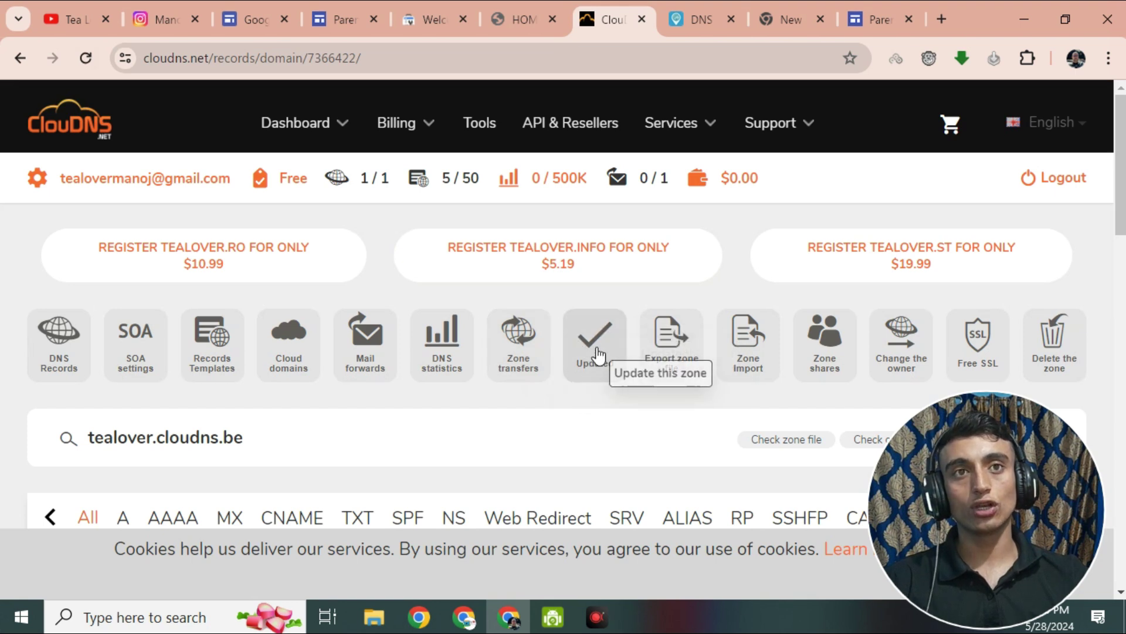
pyautogui.scroll(-7, 501, 279)
pyautogui.scroll(-2, 500, 280)
pyautogui.scroll(5, 498, 293)
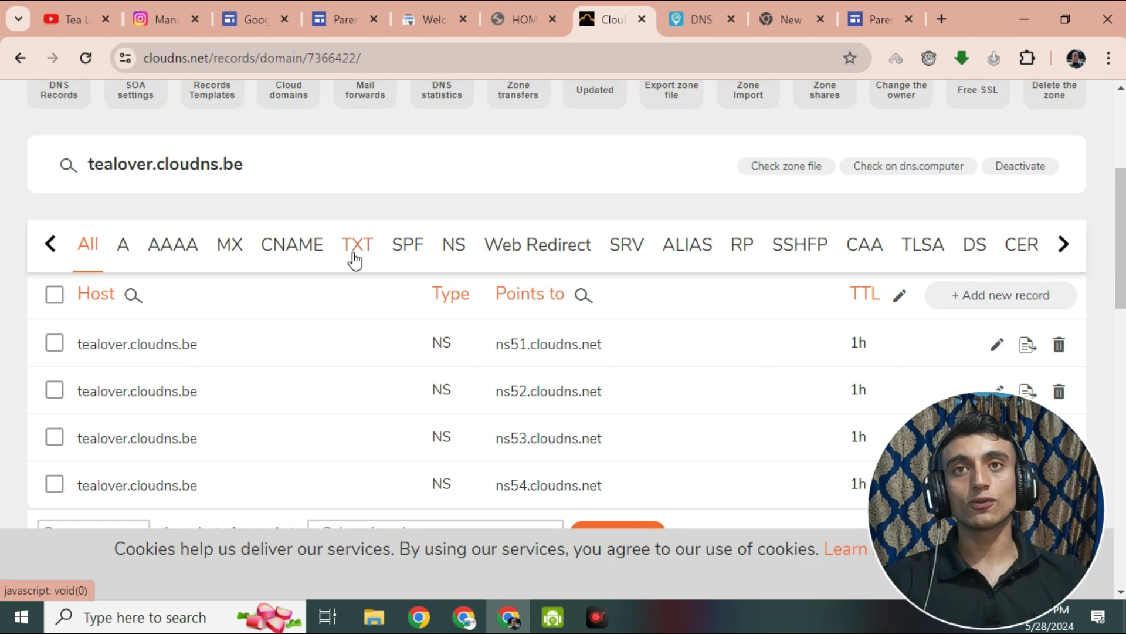
pyautogui.click(351, 249)
pyautogui.scroll(-3, 358, 229)
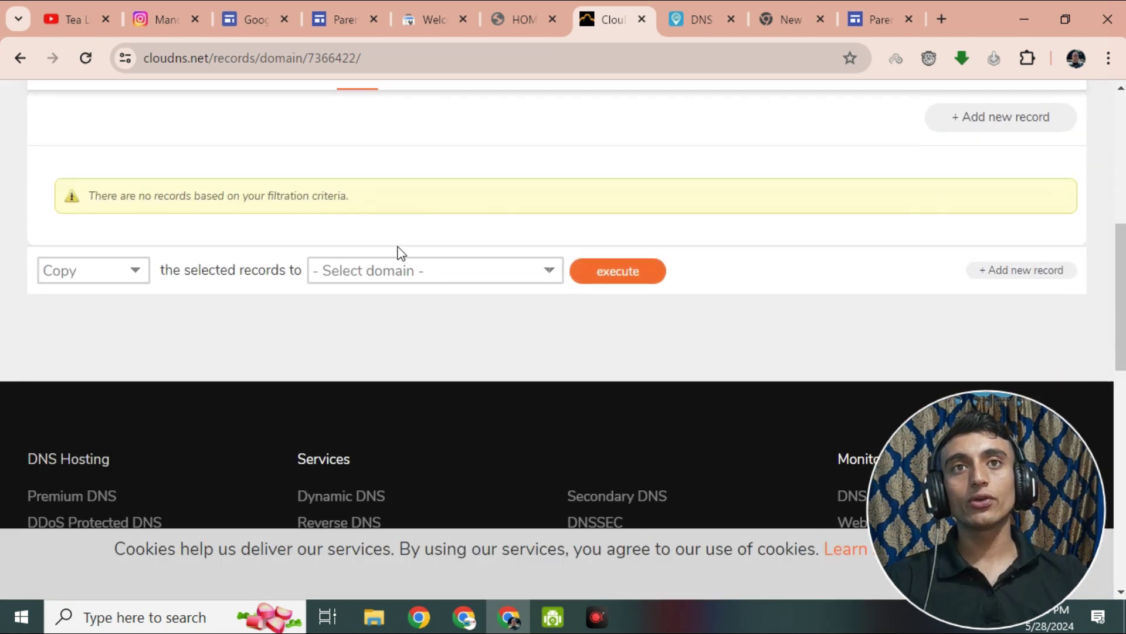
pyautogui.click(998, 118)
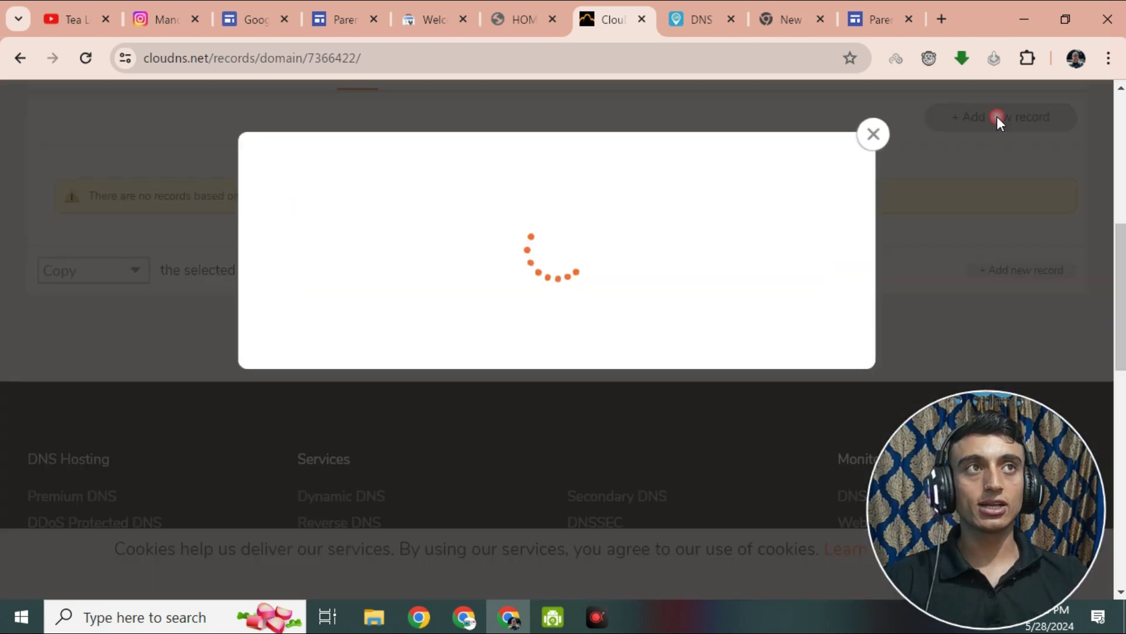
pyautogui.scroll(-1, 354, 233)
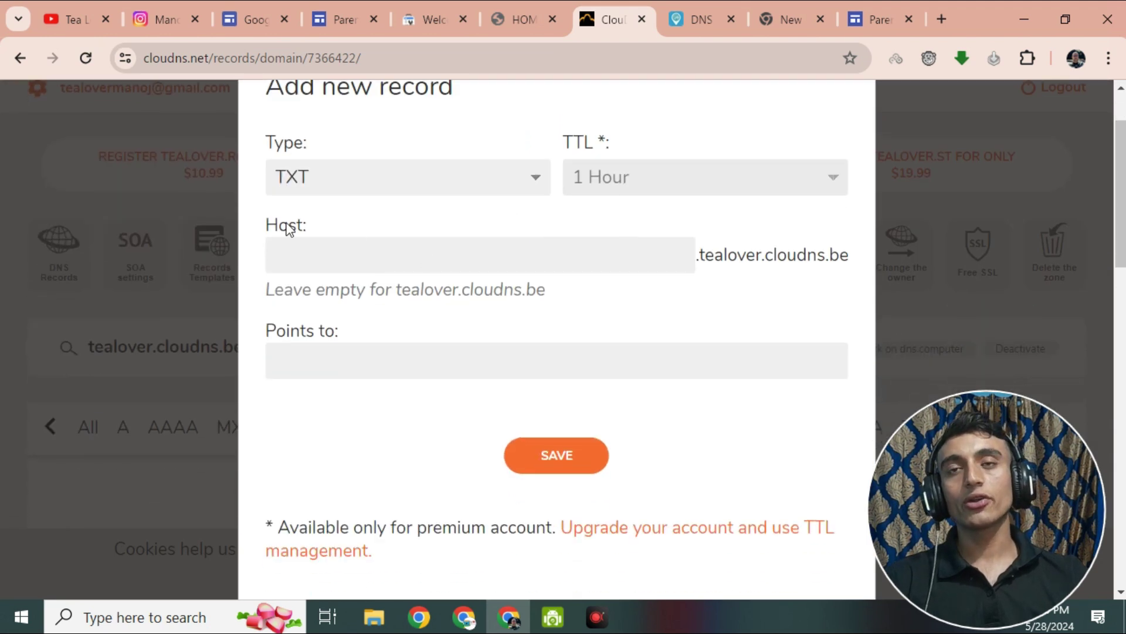
# Step: Set the TXT record's host to "freetea", paste the Google site verification token as its target and save the record
pyautogui.doubleClick(275, 226)
pyautogui.click(428, 251)
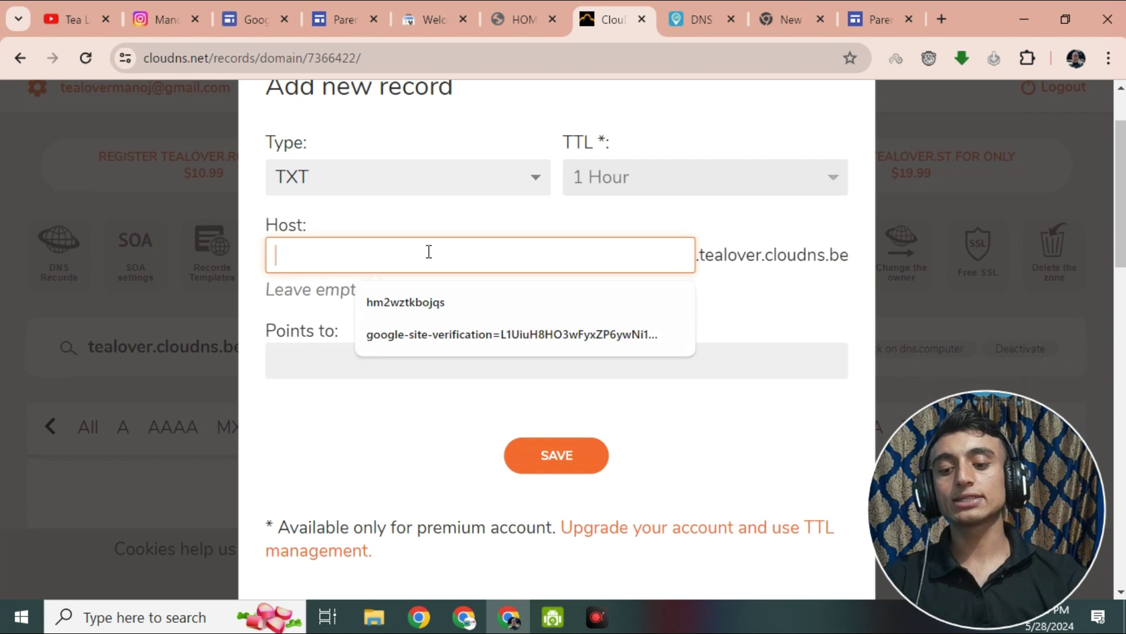
pyautogui.write('freetea')
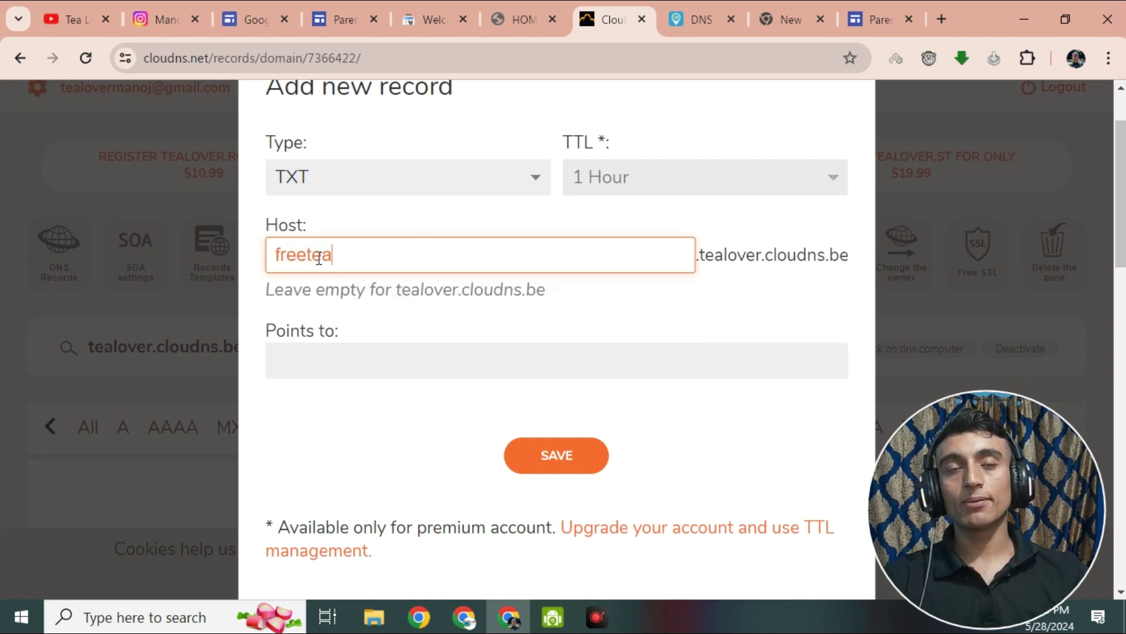
pyautogui.moveTo(387, 254); pyautogui.dragTo(243, 251)
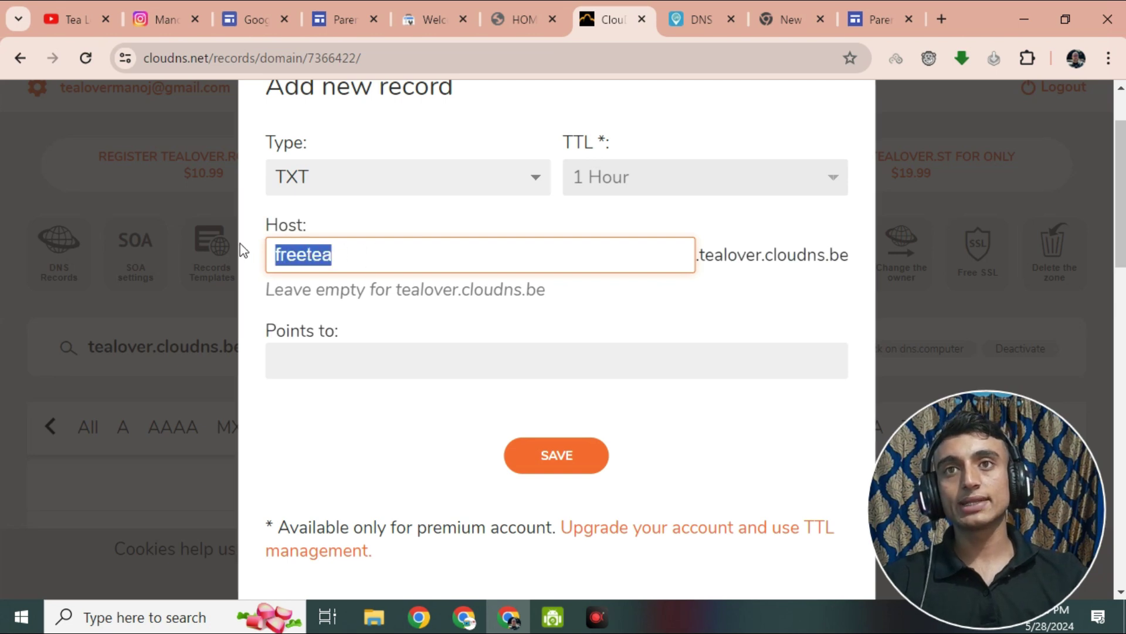
pyautogui.click(417, 362)
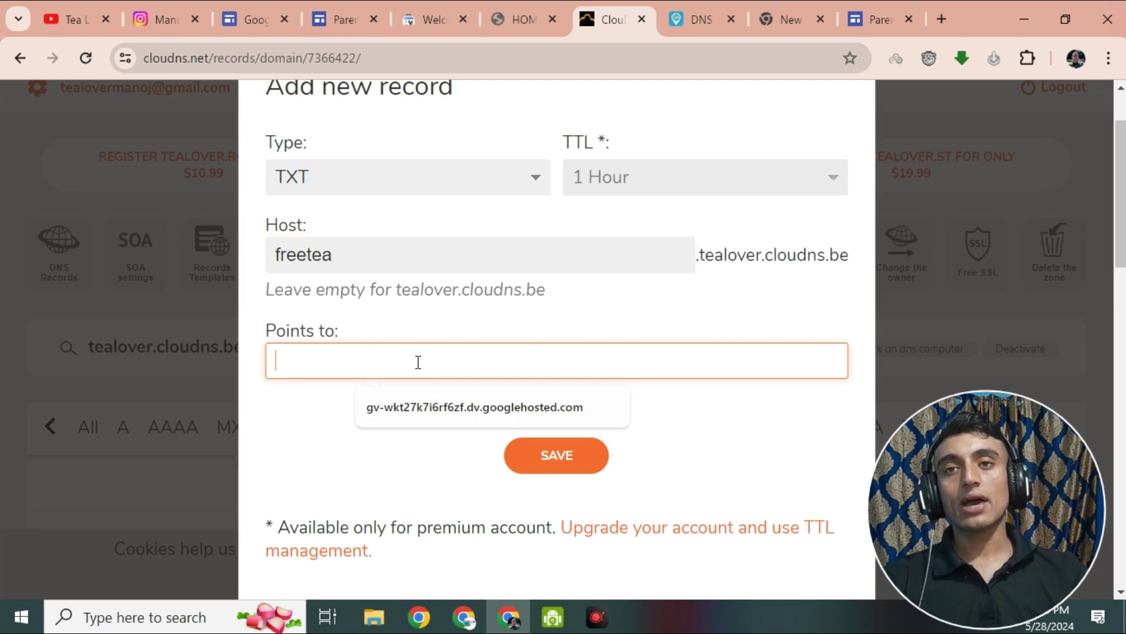
pyautogui.rightClick(357, 352)
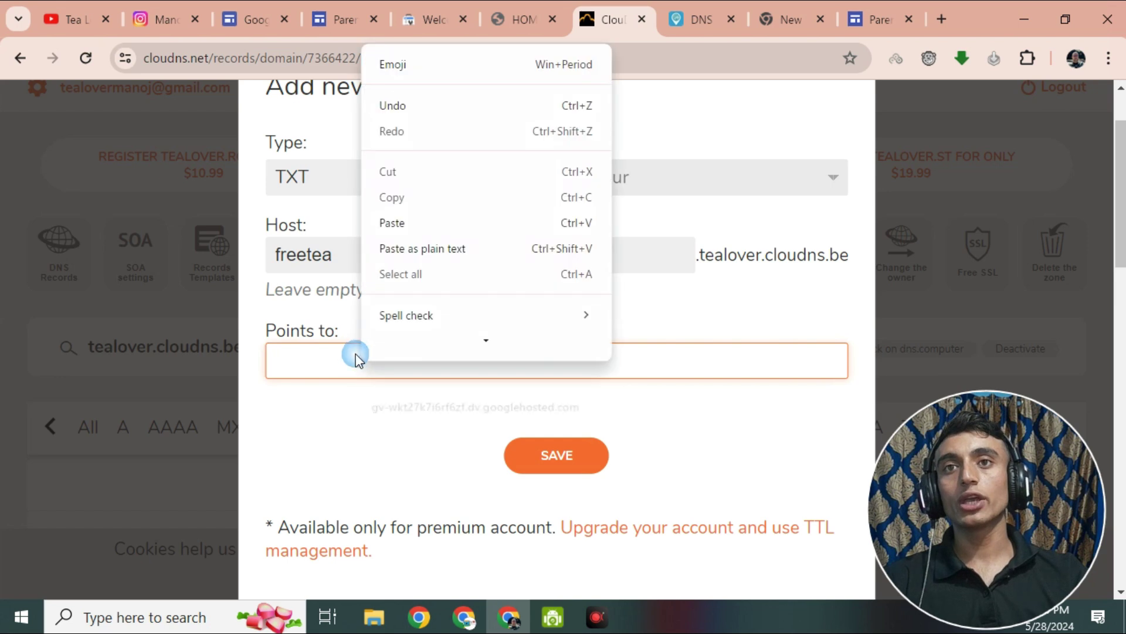
pyautogui.click(409, 246)
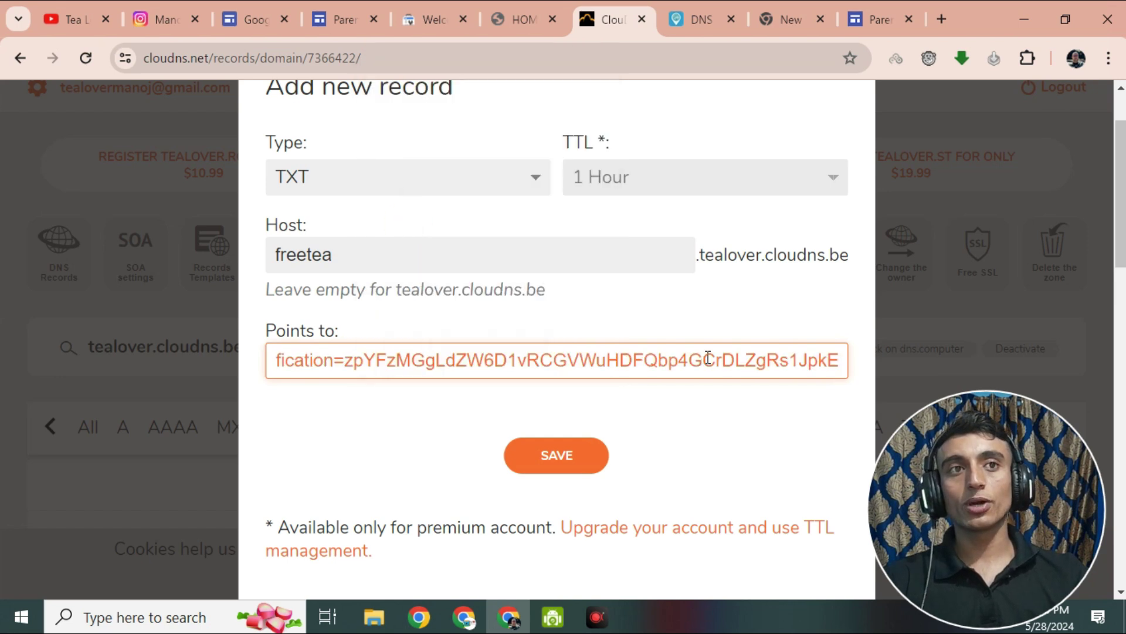
pyautogui.click(577, 472)
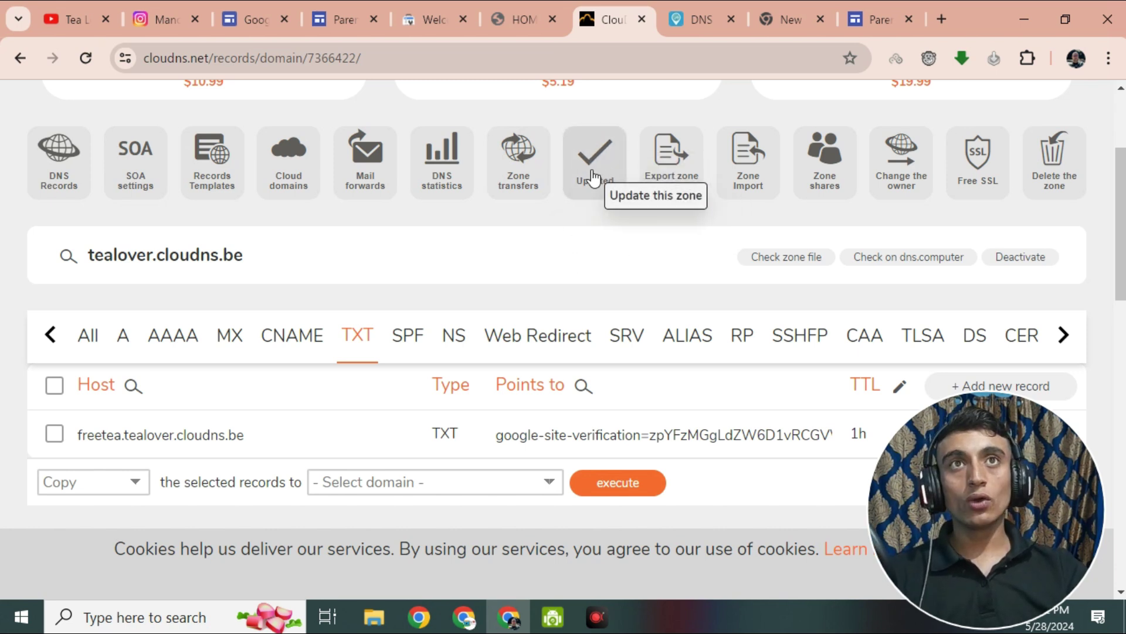
# Step: Return to Search Console and verify ownership of freetea.tealover.cloudns.be via the DNS record
pyautogui.click(675, 18)
pyautogui.click(772, 13)
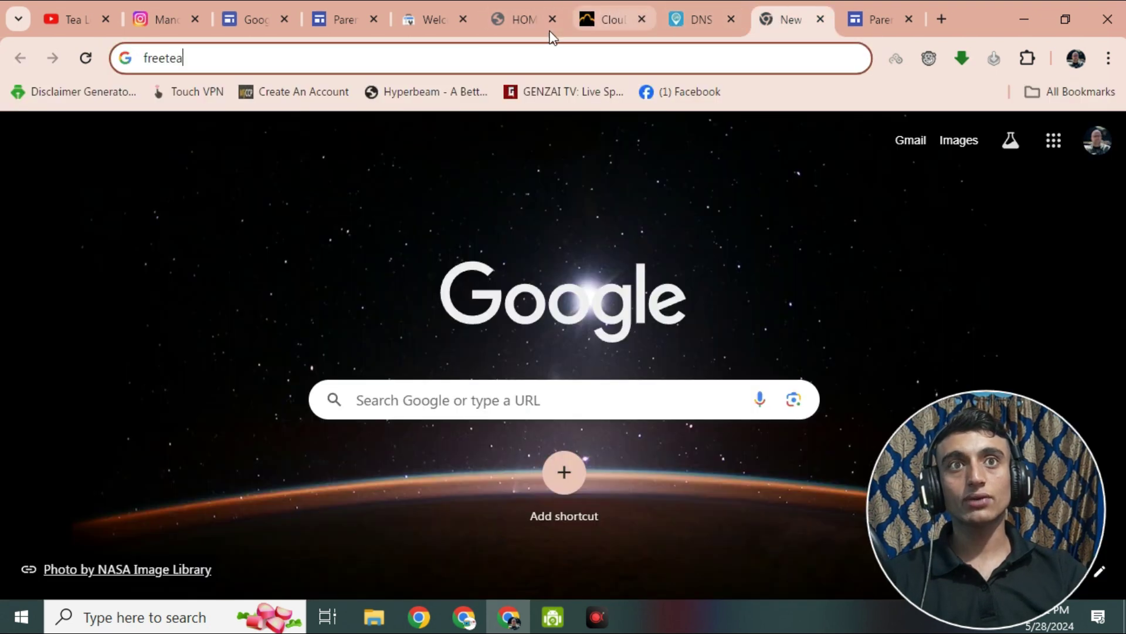
pyautogui.click(502, 10)
pyautogui.click(408, 12)
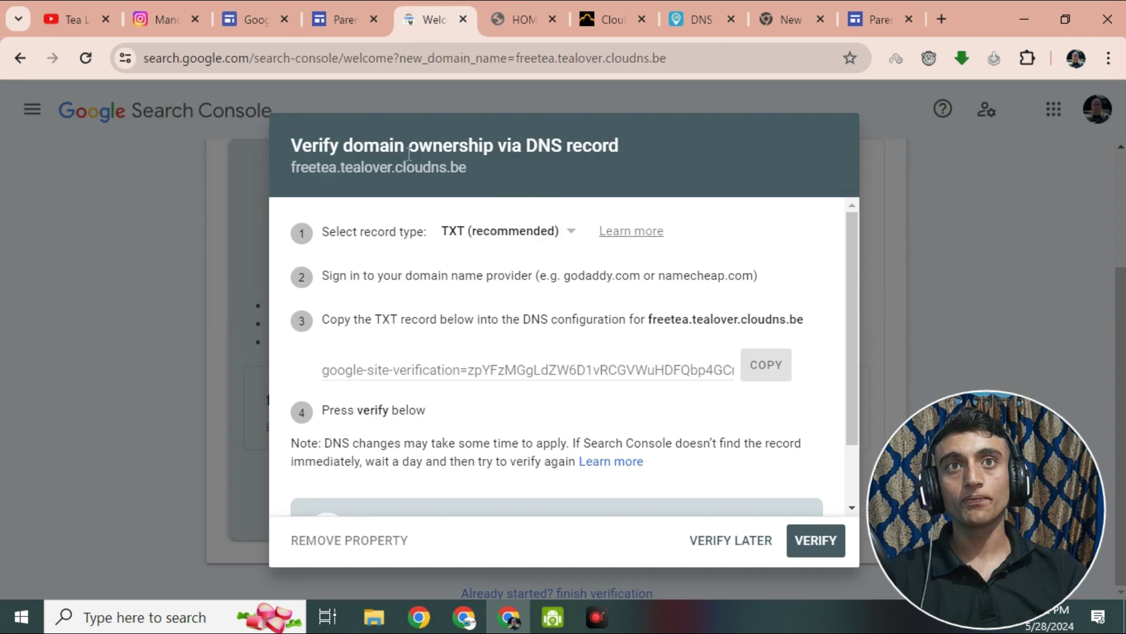
pyautogui.moveTo(298, 145); pyautogui.dragTo(512, 192)
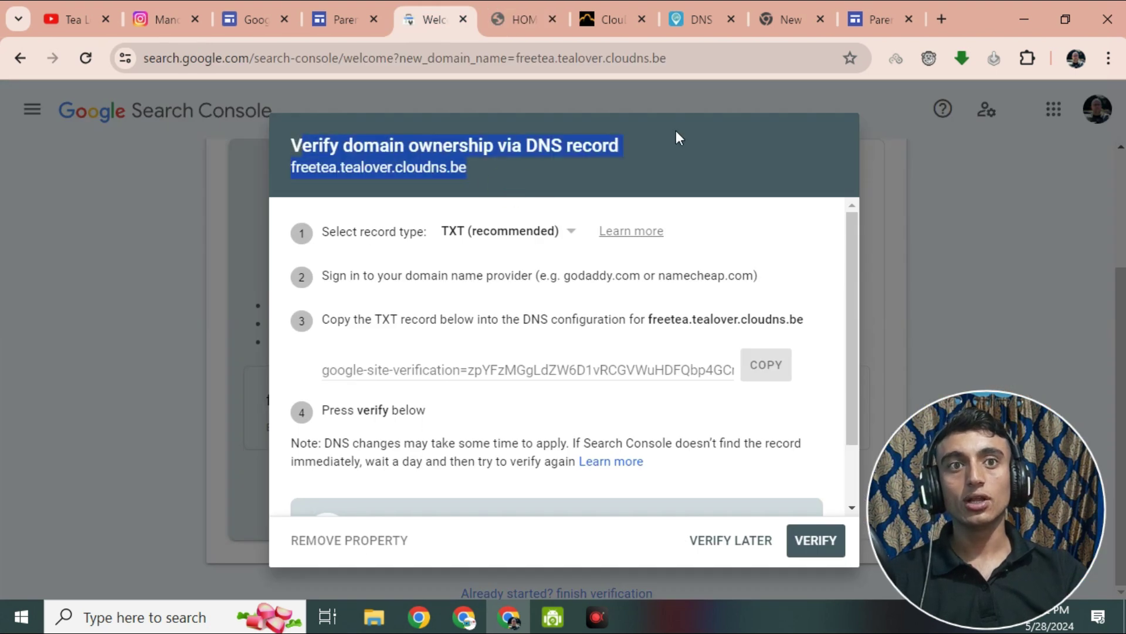
pyautogui.scroll(-2, 692, 381)
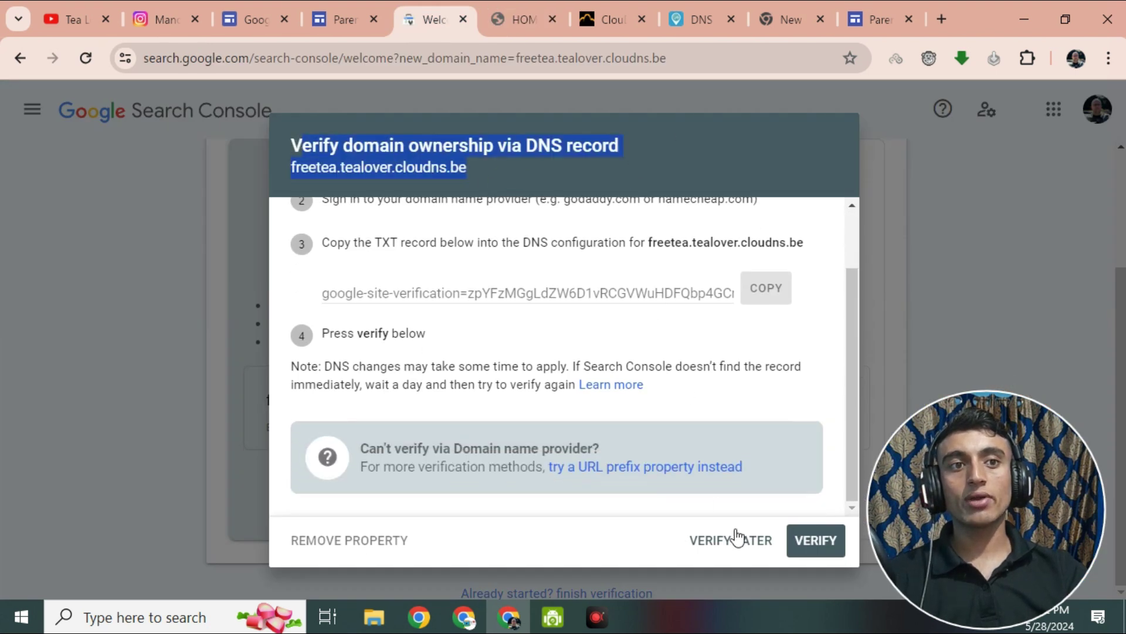
pyautogui.click(813, 541)
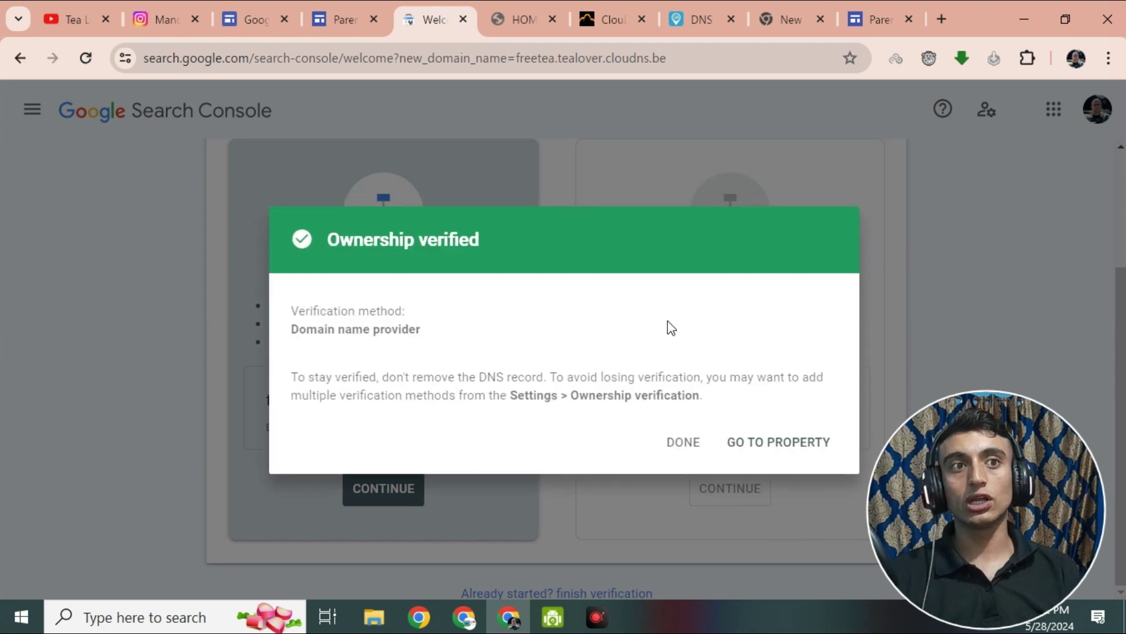
# Step: Go to the verified property's overview in Search Console and check the list of properties
pyautogui.click(750, 445)
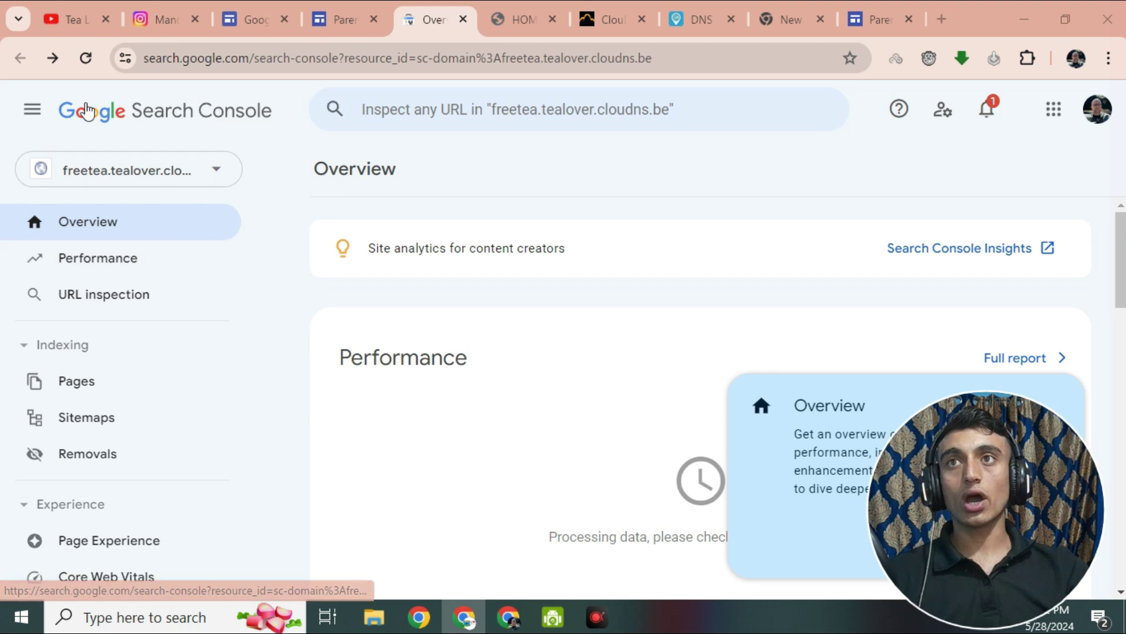
pyautogui.click(205, 156)
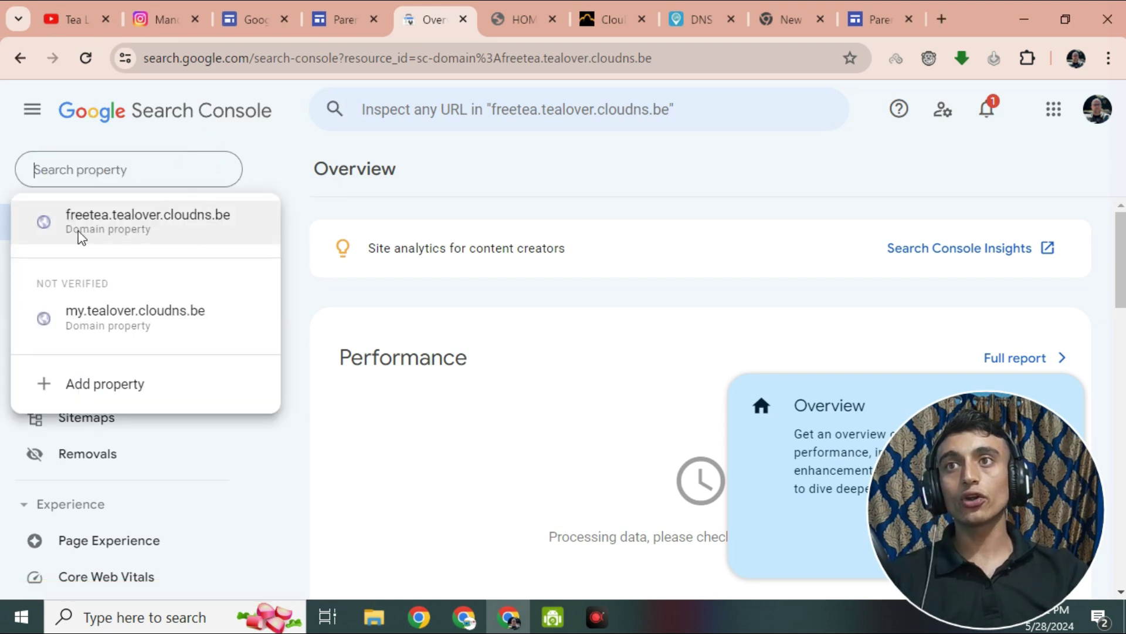
pyautogui.click(702, 238)
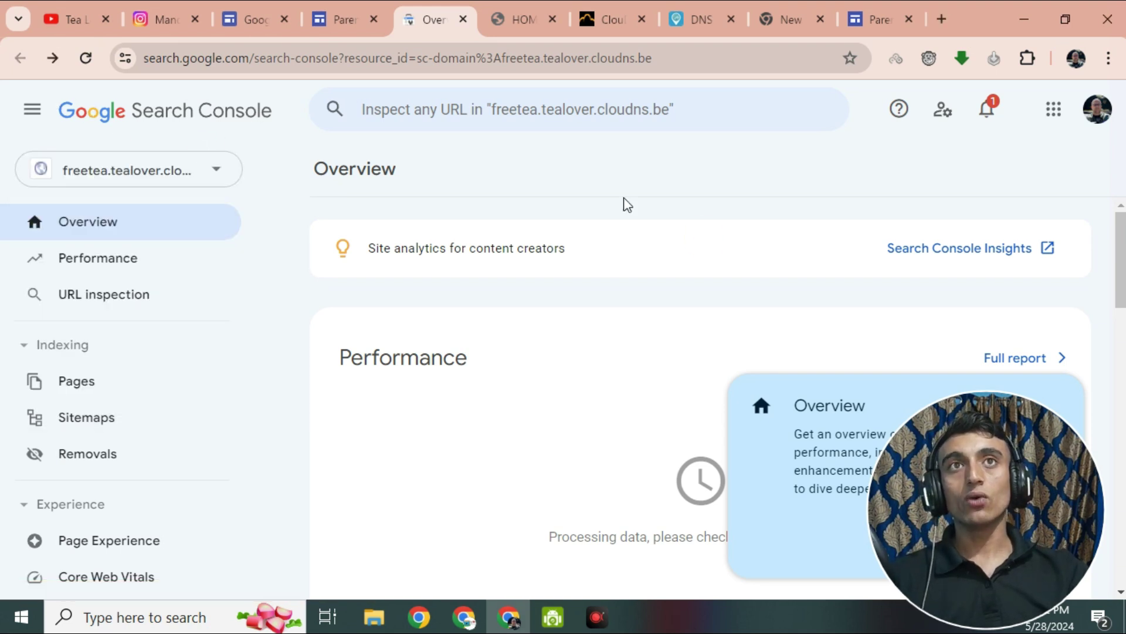
# Step: Return to the Google Sites custom domain setup, re-enter tealover.cloudns.be as the domain and continue to the registrar instructions
pyautogui.click(329, 15)
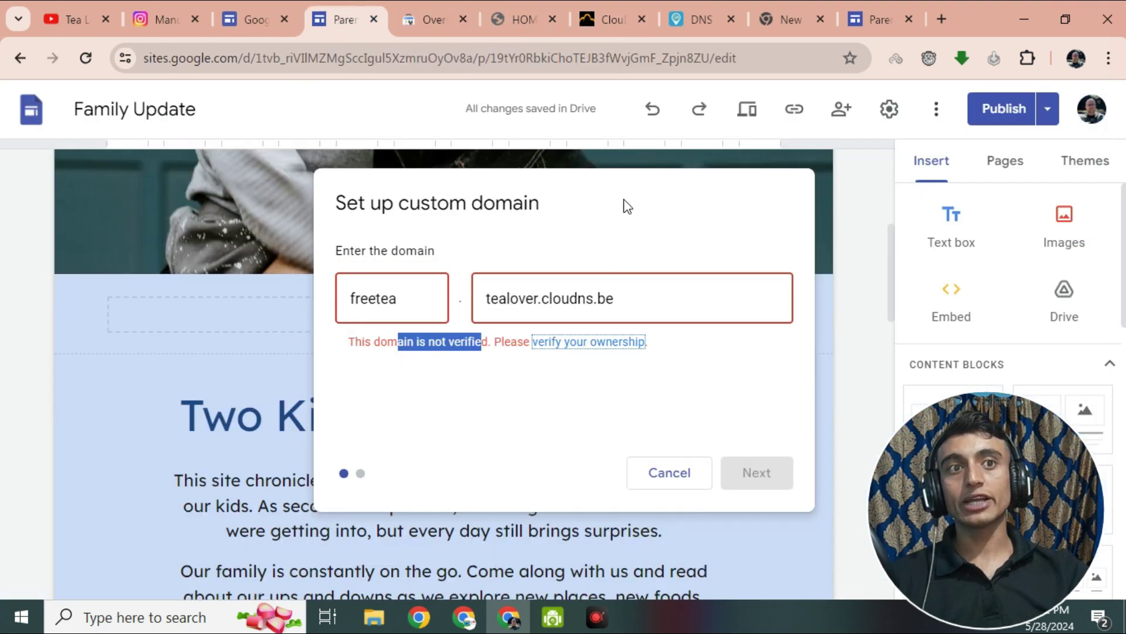
pyautogui.click(729, 402)
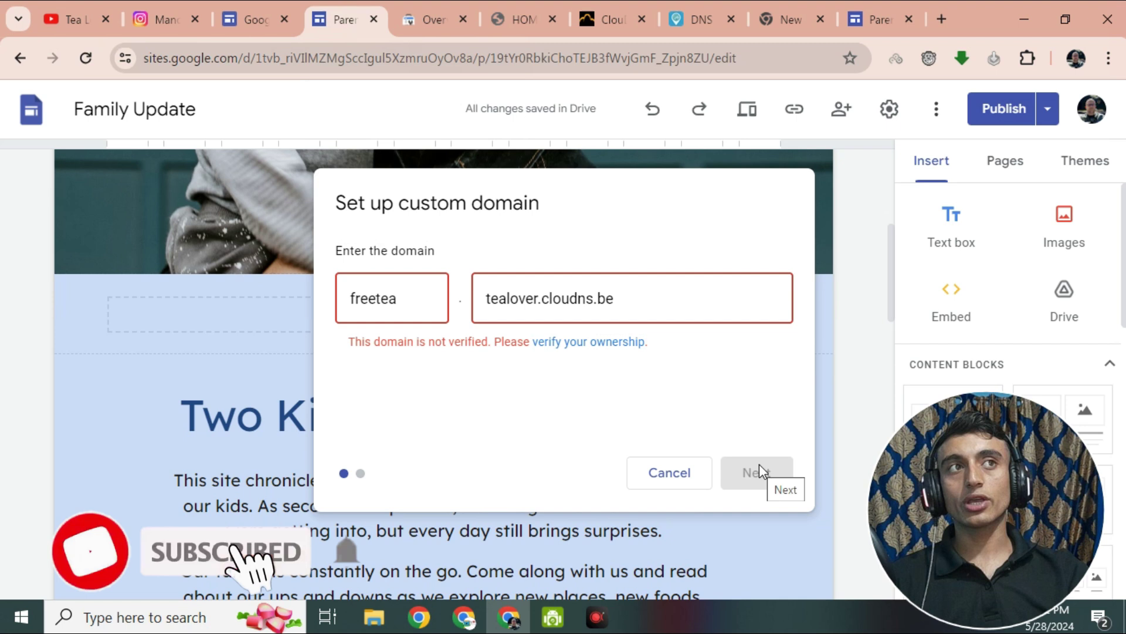
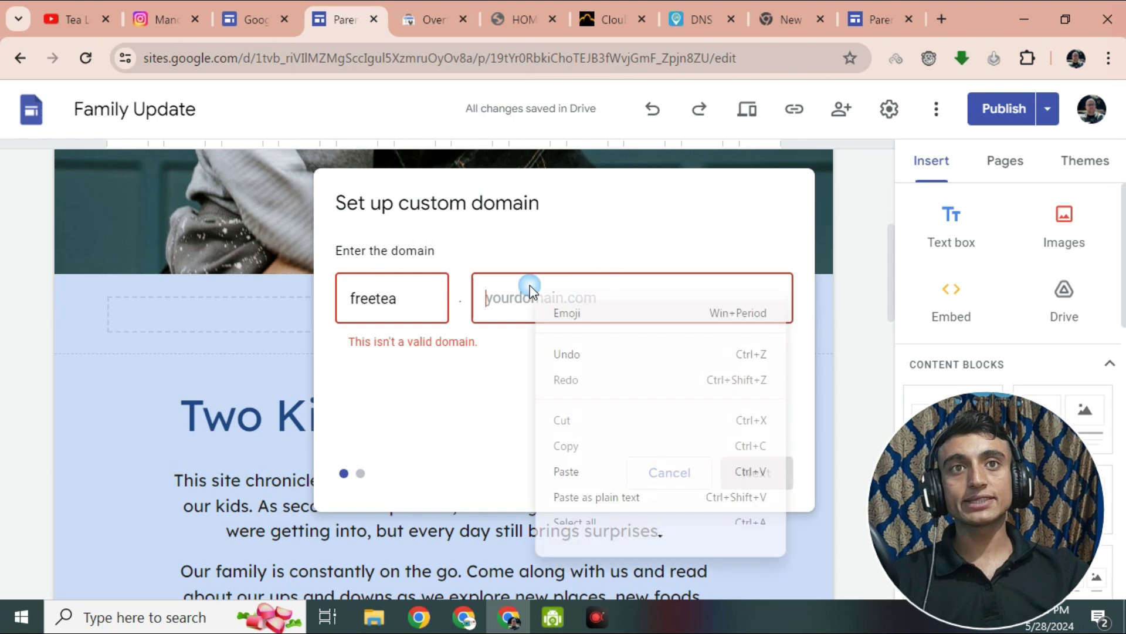
pyautogui.click(579, 469)
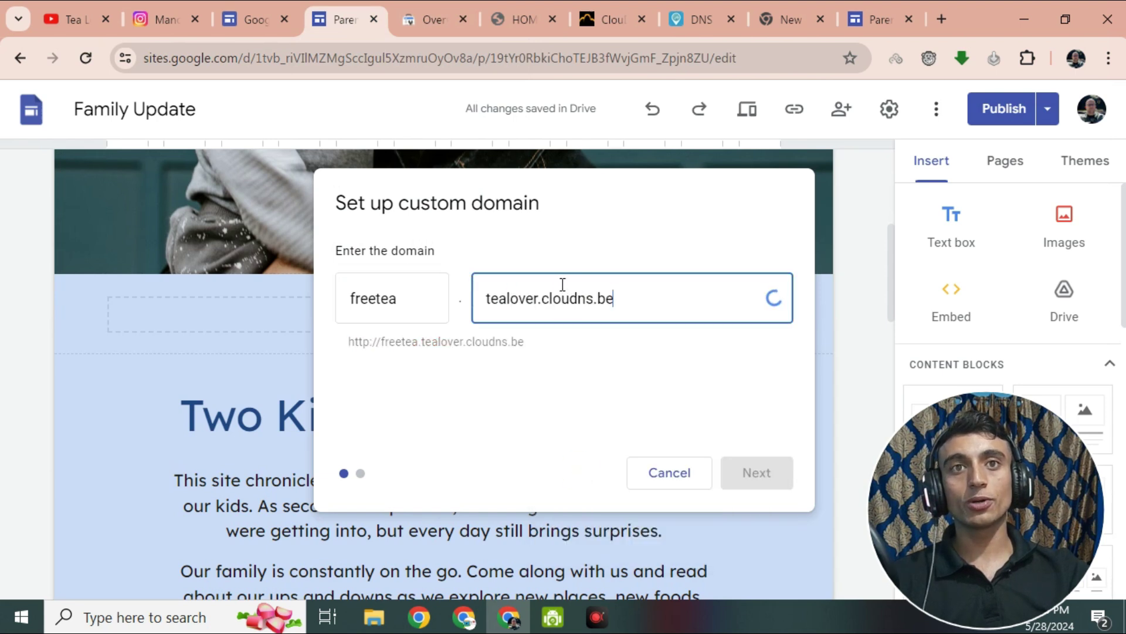
pyautogui.click(758, 476)
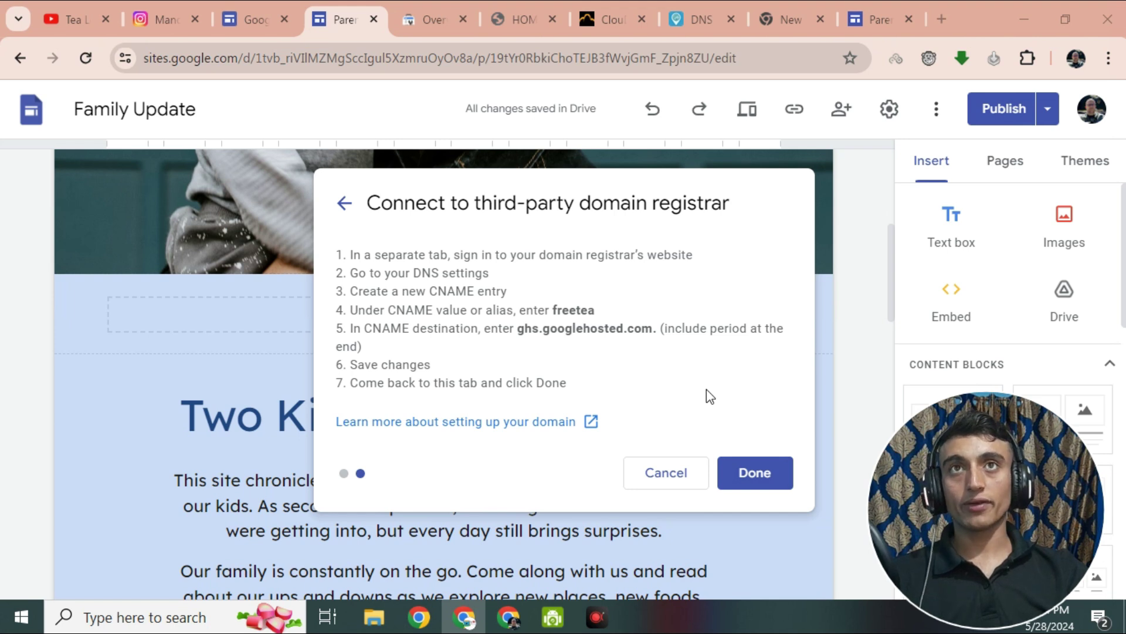
# Step: Switch to ClouDNS, start a new CNAME record for tealover.cloudns.be and enter "freetea" as its host
pyautogui.click(770, 11)
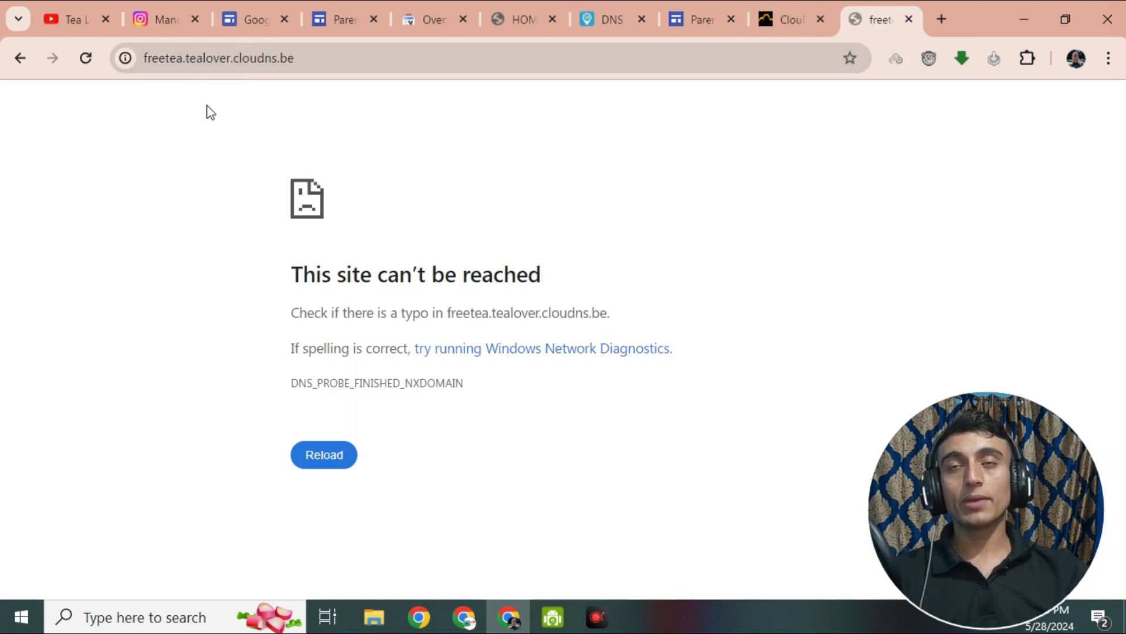
pyautogui.click(798, 17)
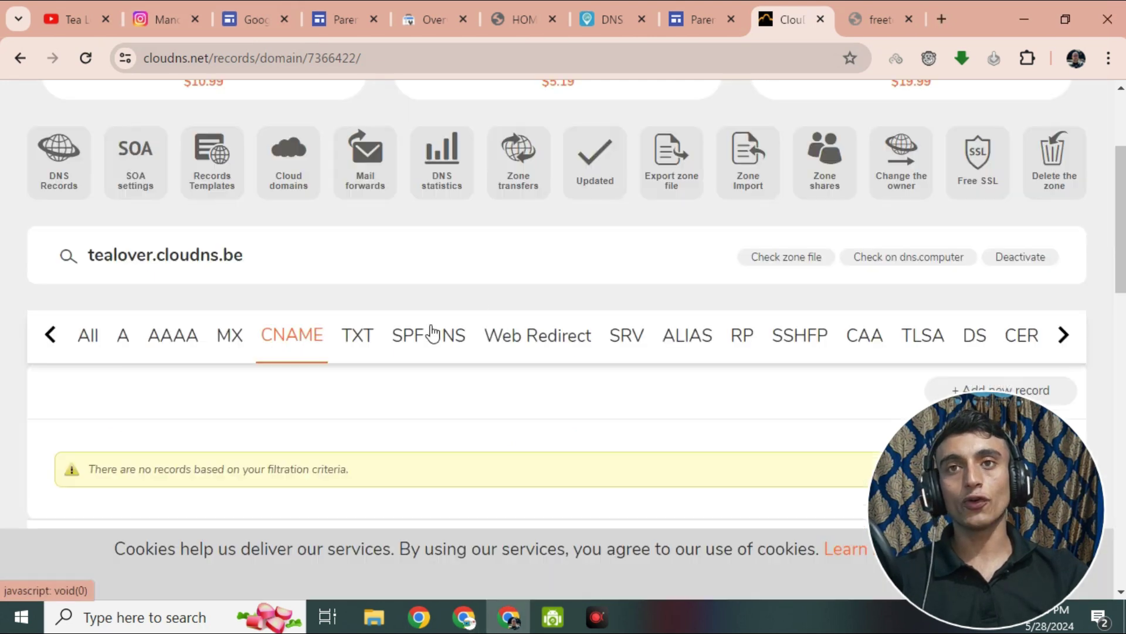
pyautogui.scroll(-3, 361, 388)
pyautogui.click(979, 223)
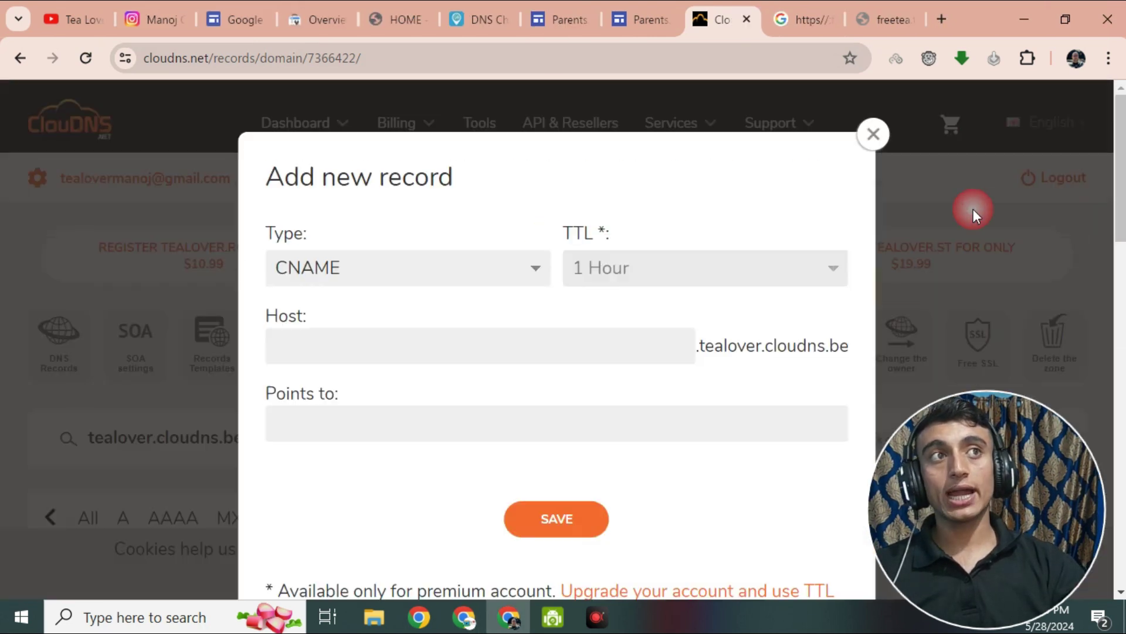
pyautogui.scroll(-2, 489, 239)
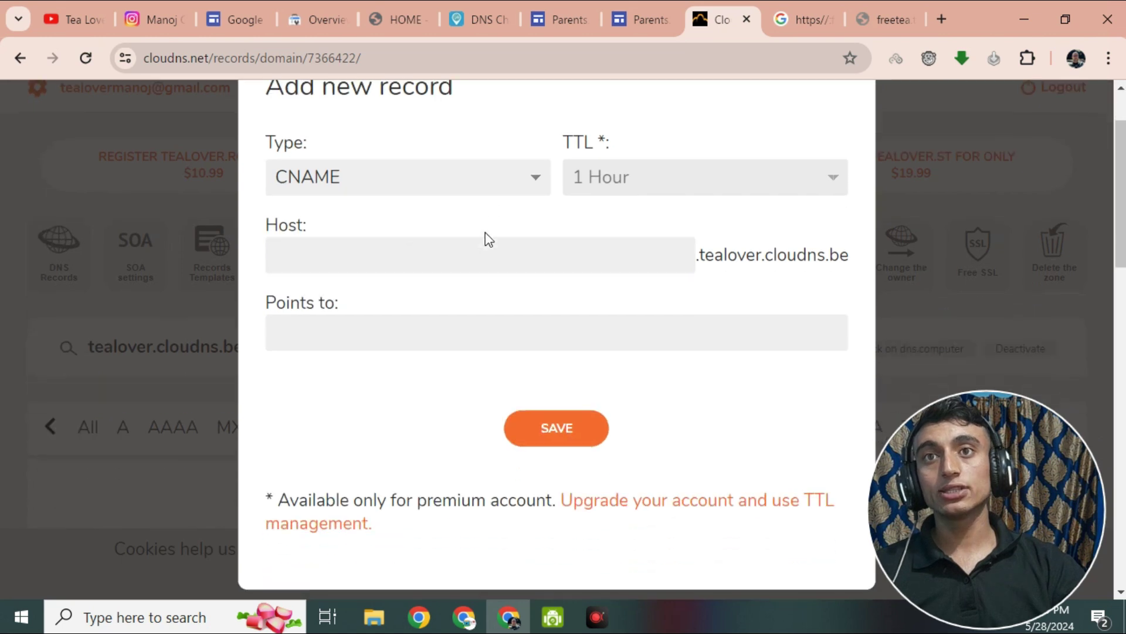
pyautogui.click(433, 249)
pyautogui.click(420, 304)
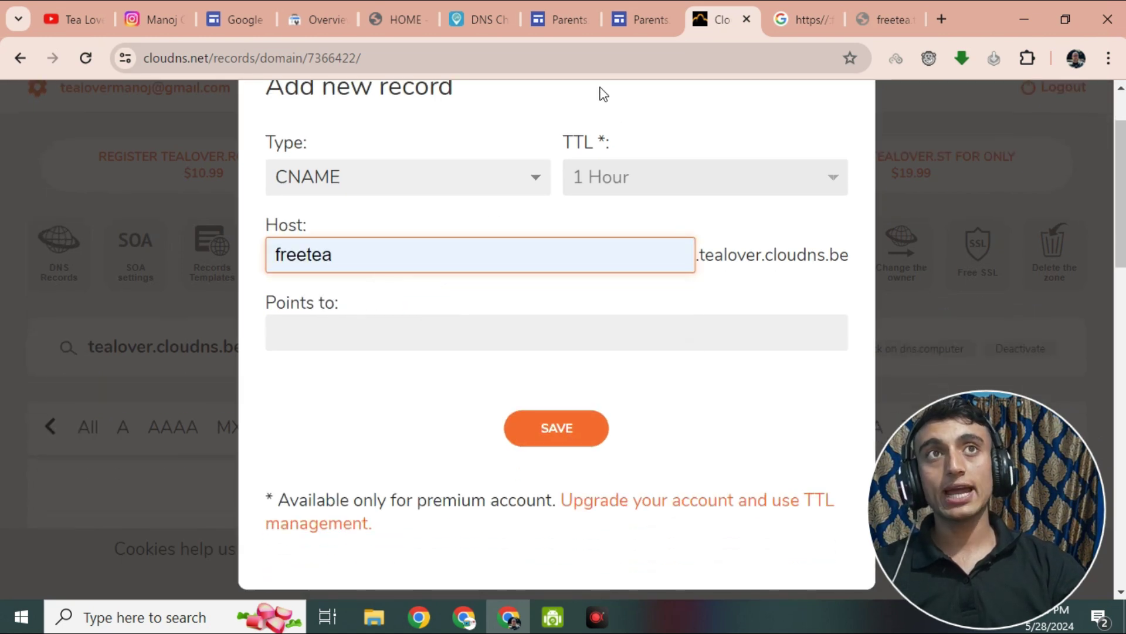
# Step: Copy the CNAME destination from Google Sites, set the record to point to ghs.googlehosted.com, try to save it and close the form
pyautogui.click(638, 21)
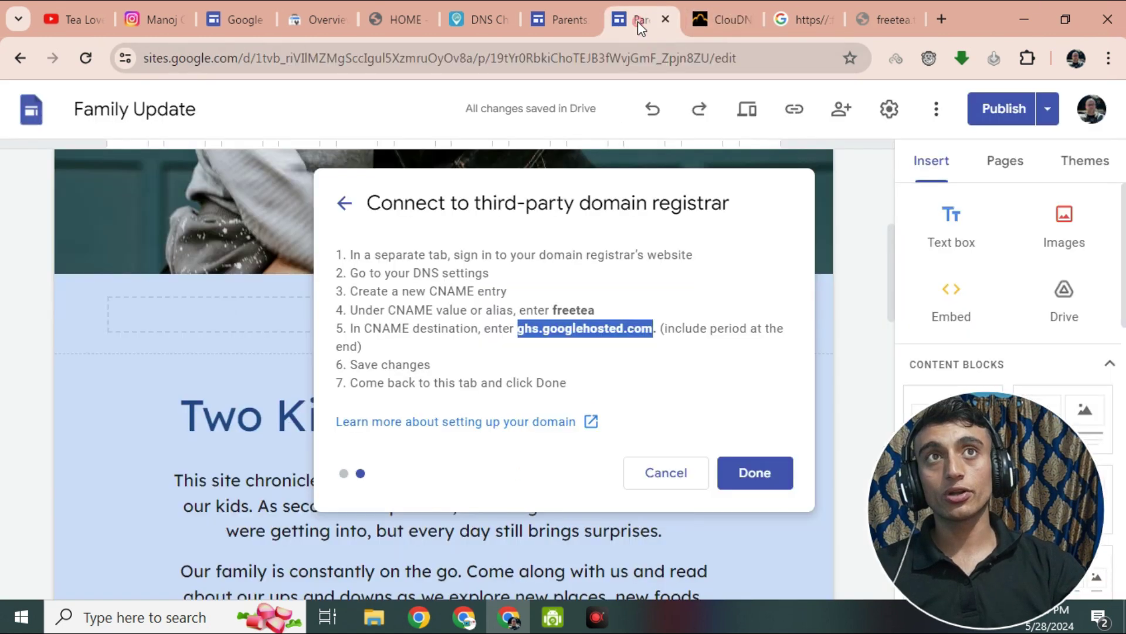
pyautogui.rightClick(551, 322)
pyautogui.click(578, 344)
pyautogui.click(722, 24)
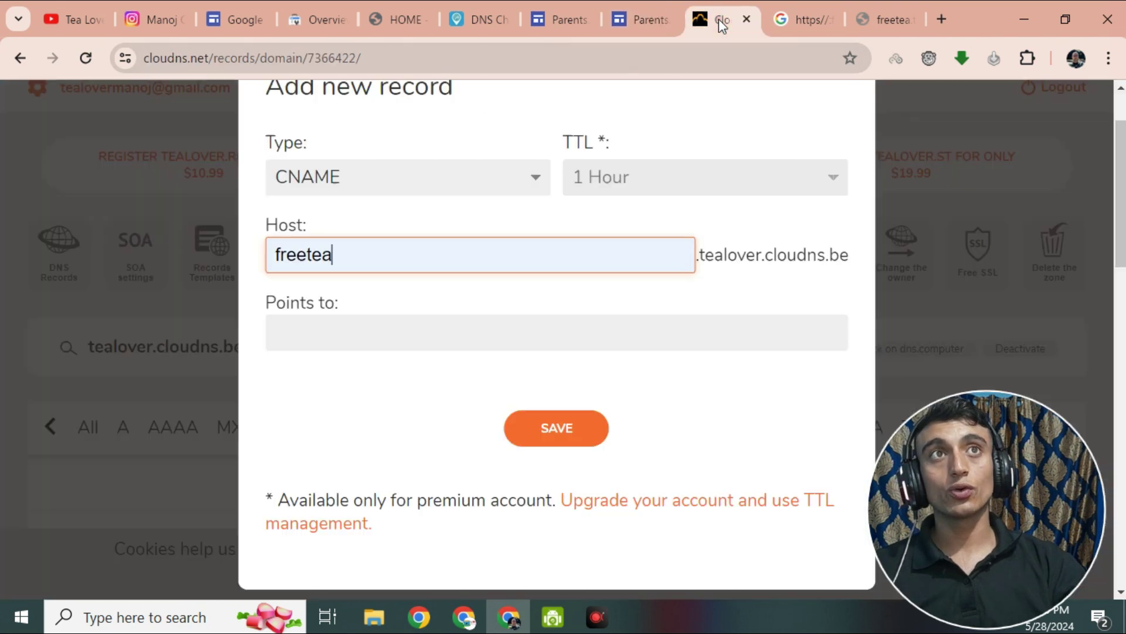
pyautogui.click(399, 323)
pyautogui.rightClick(400, 324)
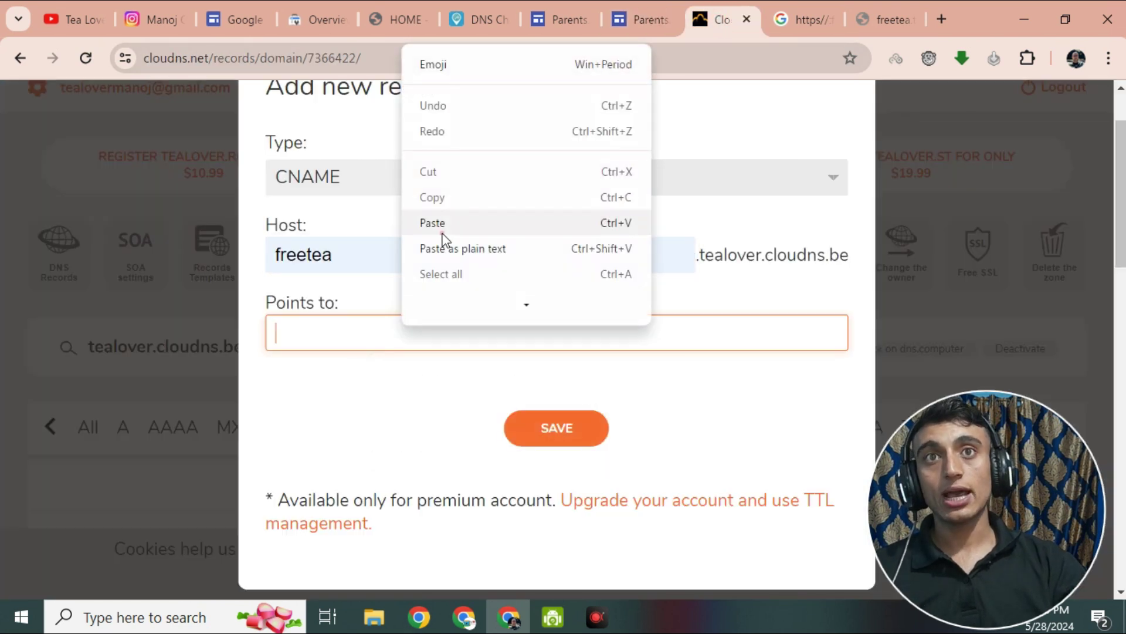
pyautogui.click(443, 228)
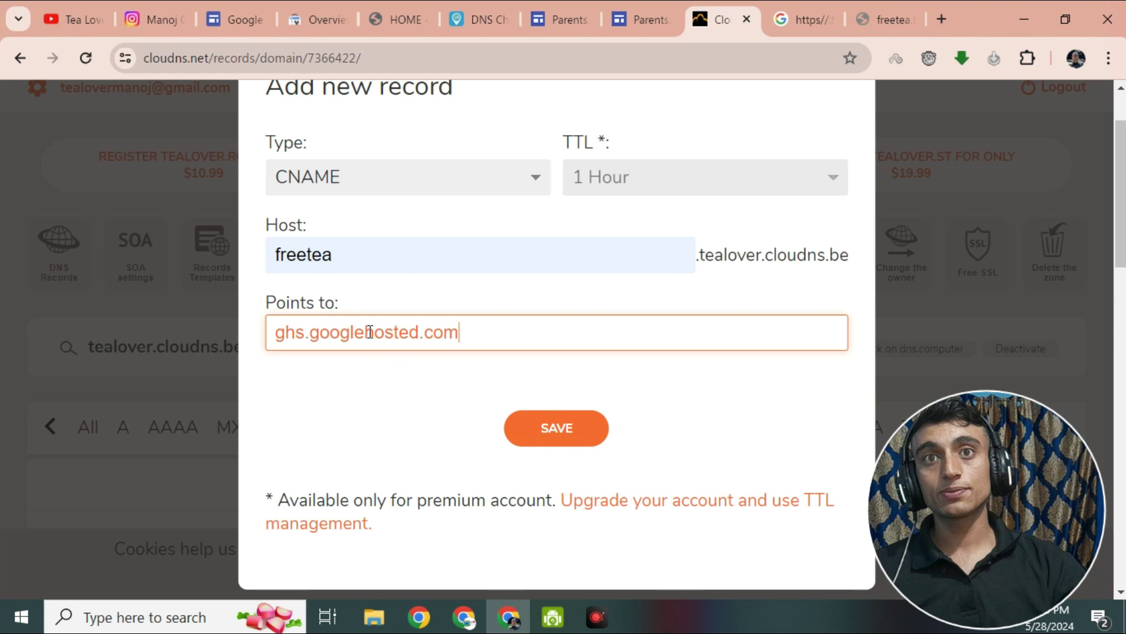
pyautogui.click(546, 434)
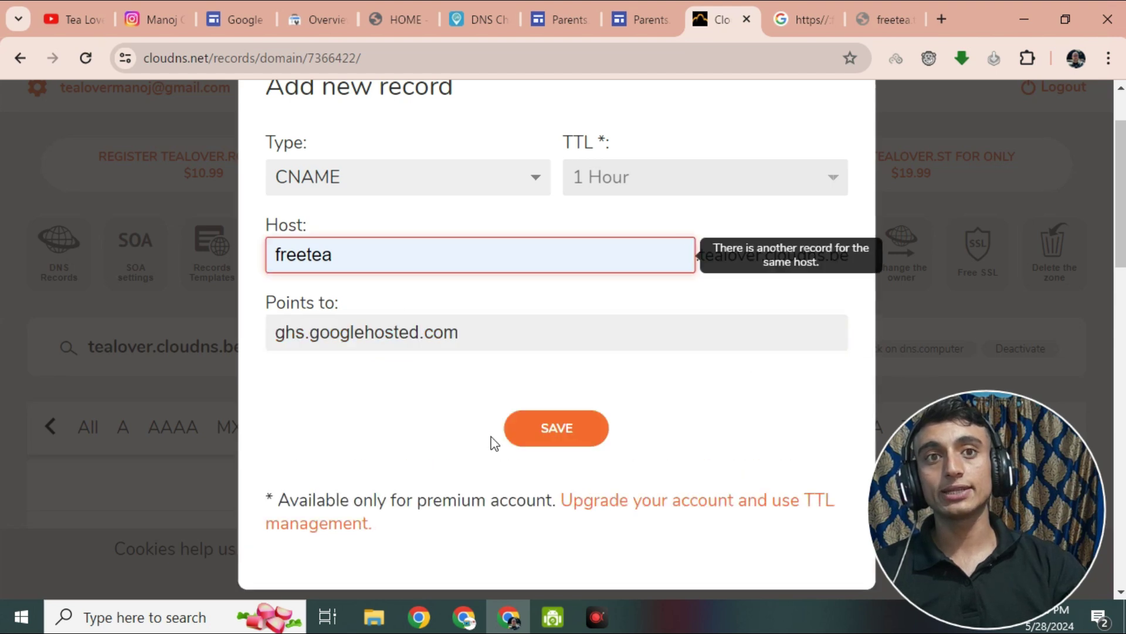
pyautogui.scroll(-3, 744, 369)
pyautogui.scroll(3, 751, 328)
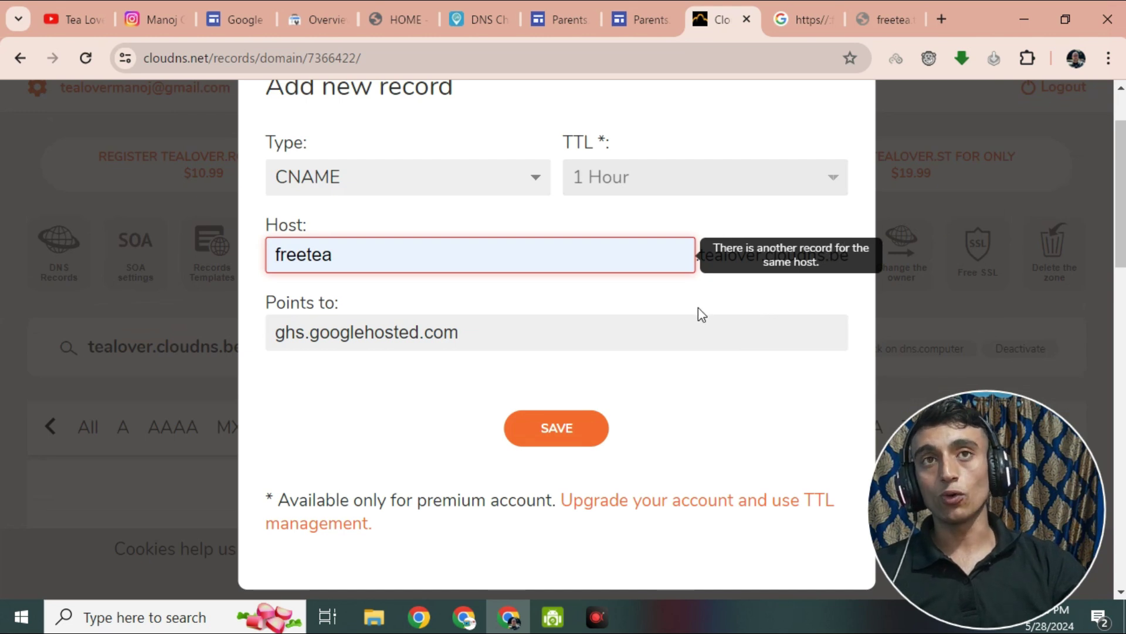
pyautogui.scroll(2, 698, 307)
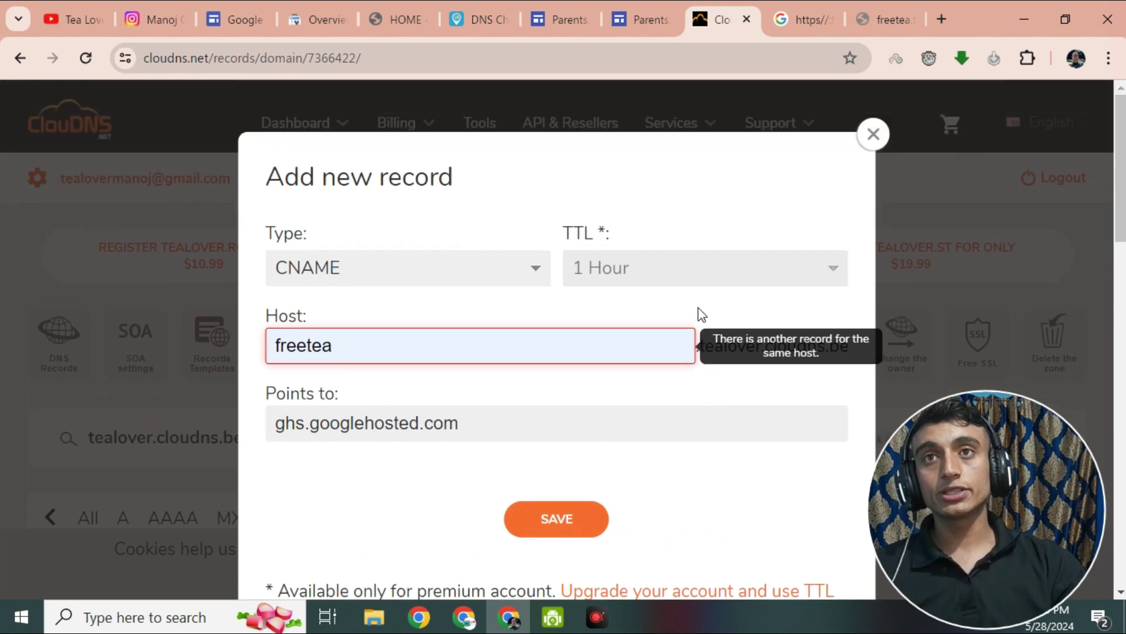
pyautogui.click(880, 144)
# Step: Delete the TXT record for freetea.tealover.cloudns.be from the ClouDNS zone
pyautogui.scroll(-3, 586, 337)
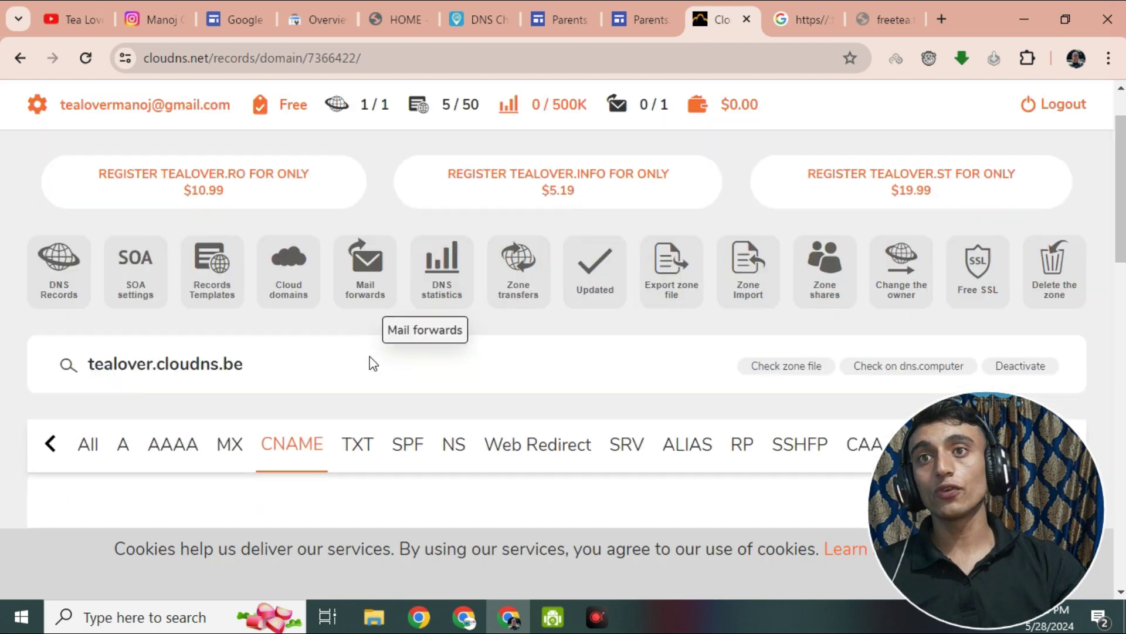
pyautogui.click(337, 331)
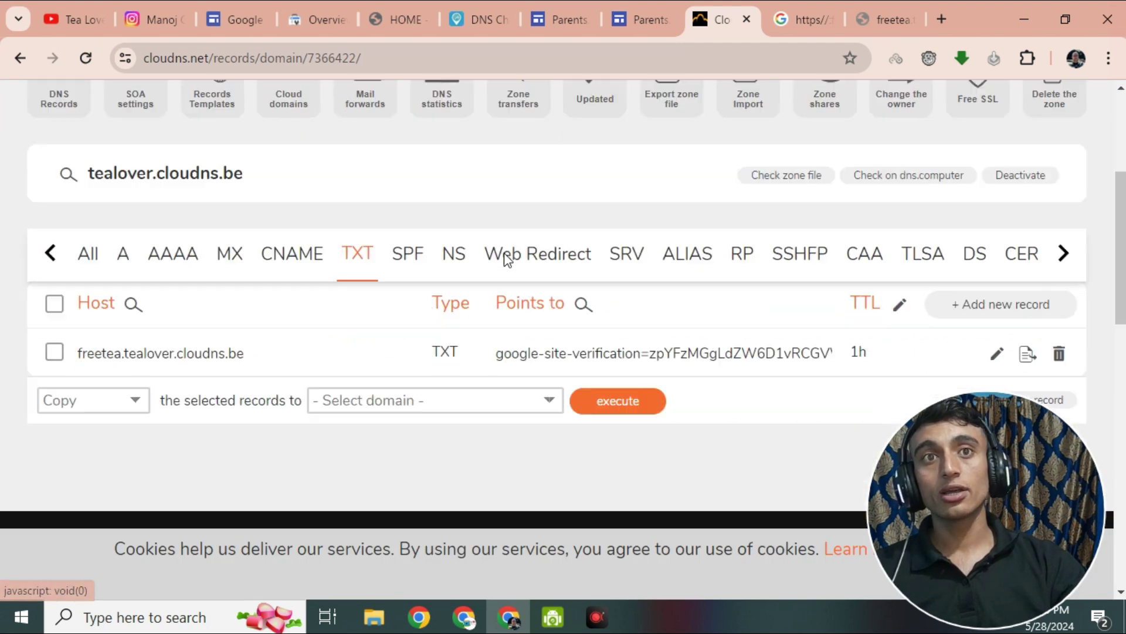
pyautogui.scroll(-3, 173, 149)
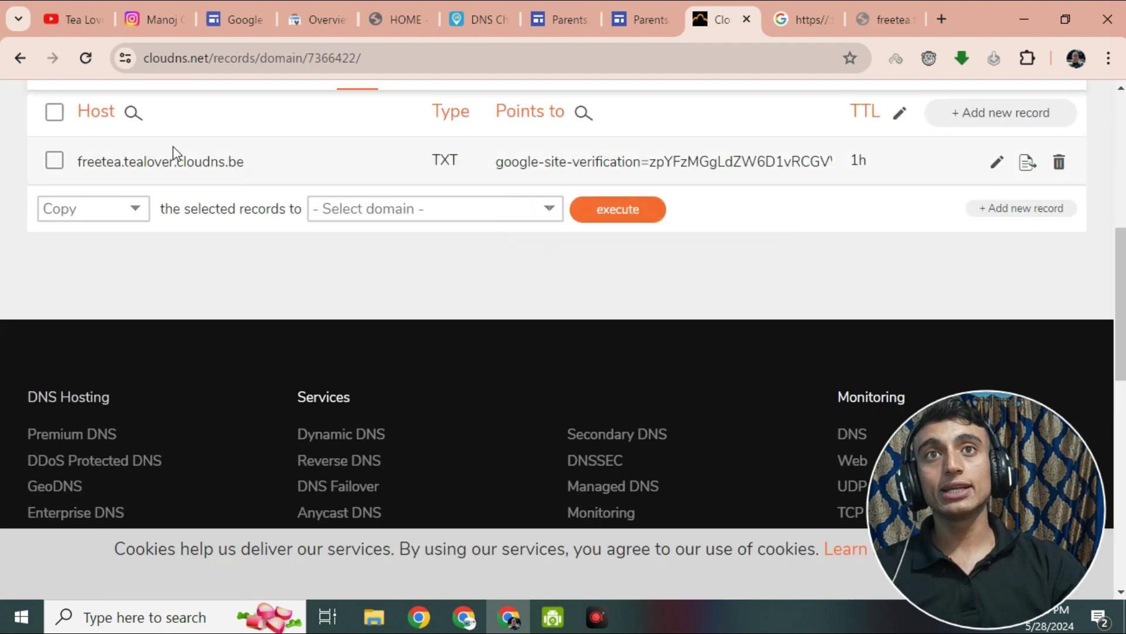
pyautogui.click(1054, 165)
pyautogui.click(635, 247)
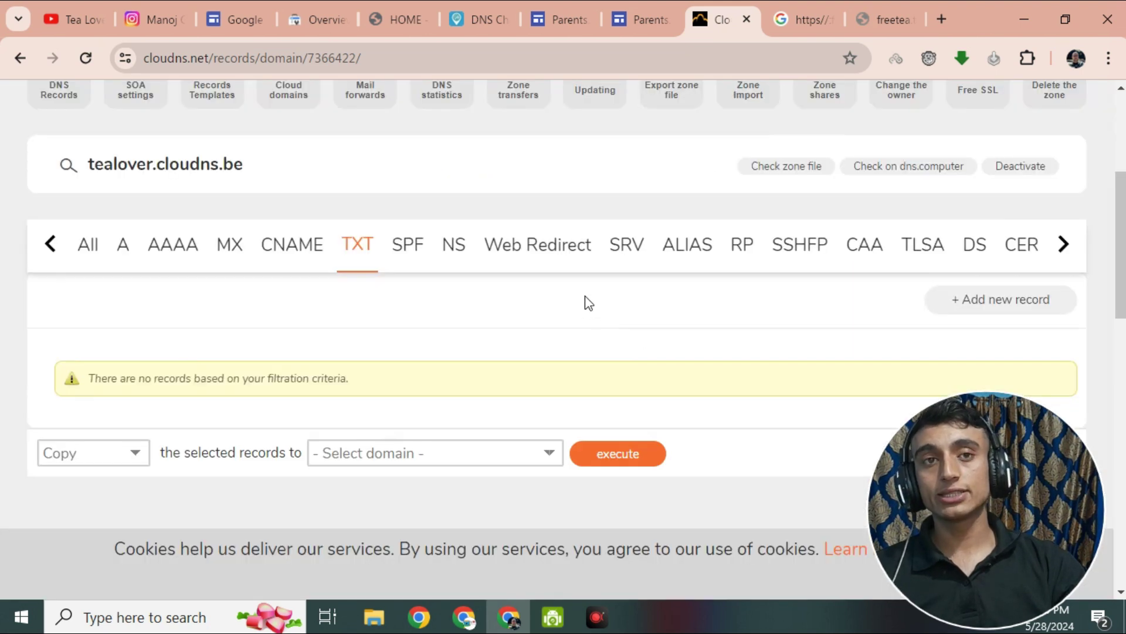
# Step: Start a new record among the zone's CNAME records and set its host to "freetea"
pyautogui.scroll(-3, 585, 299)
pyautogui.scroll(1, 586, 303)
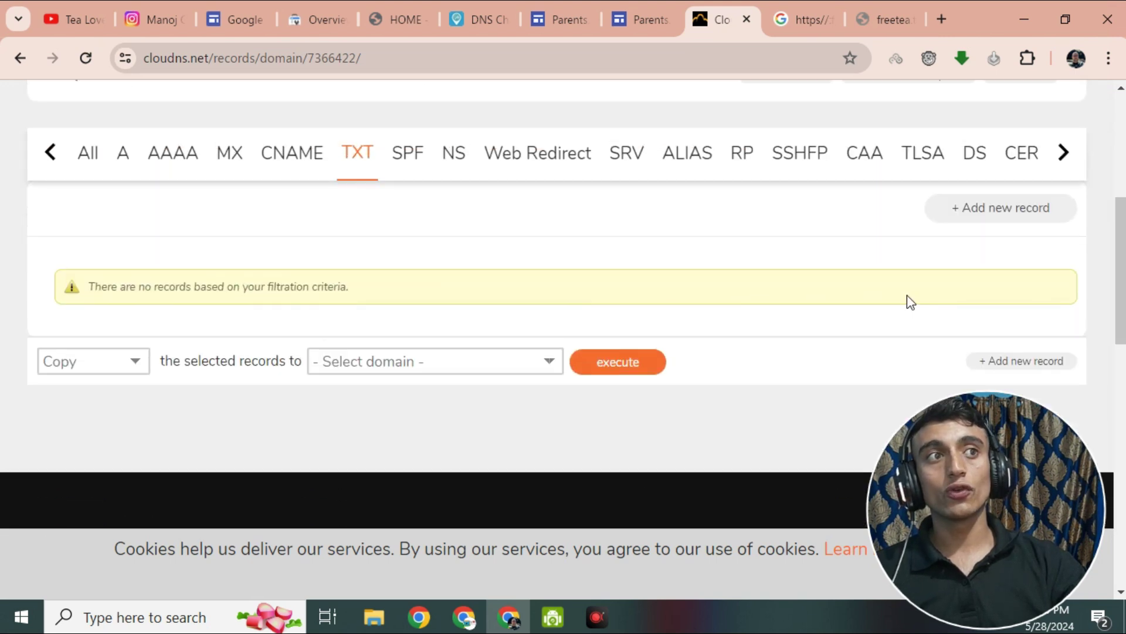
pyautogui.click(293, 152)
pyautogui.scroll(-2, 459, 246)
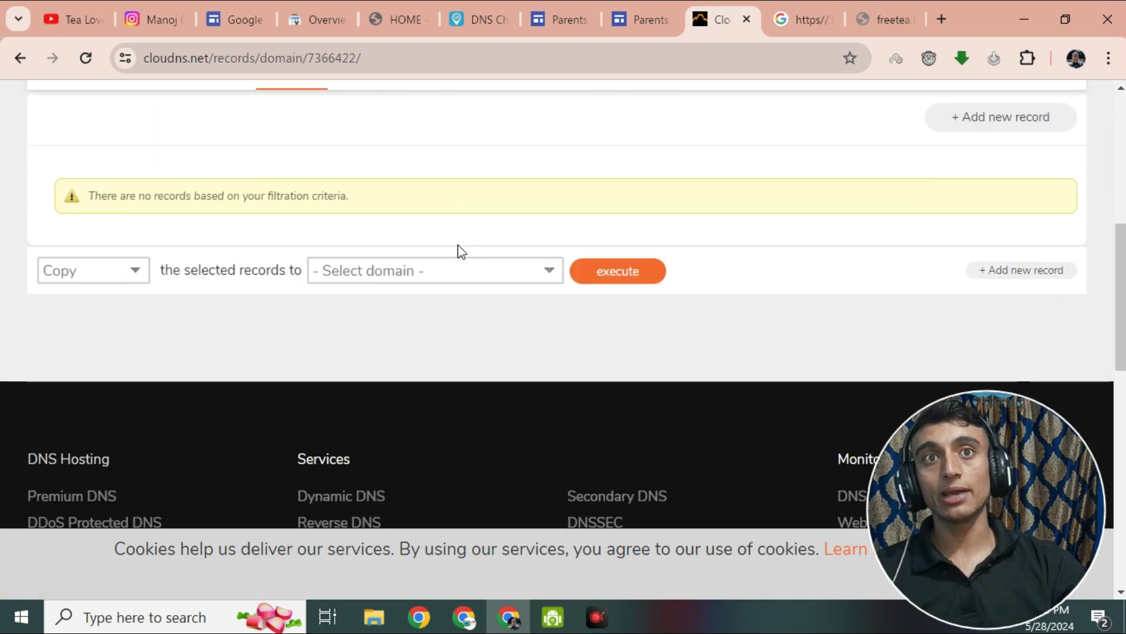
pyautogui.click(1021, 269)
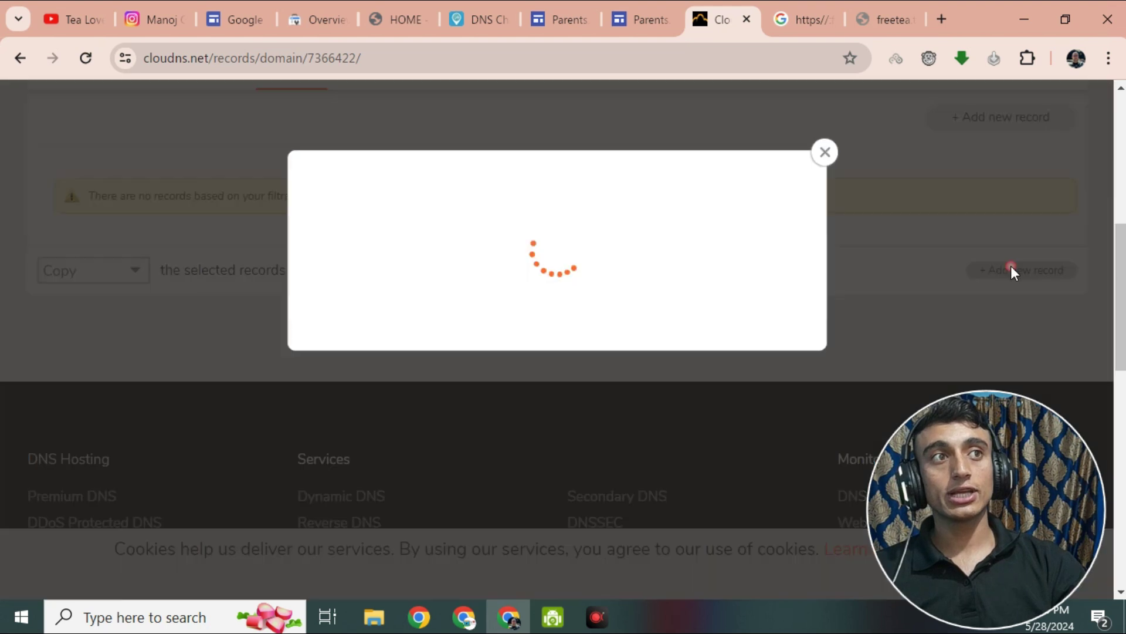
pyautogui.scroll(-2, 410, 293)
pyautogui.click(367, 250)
pyautogui.write('freetea')
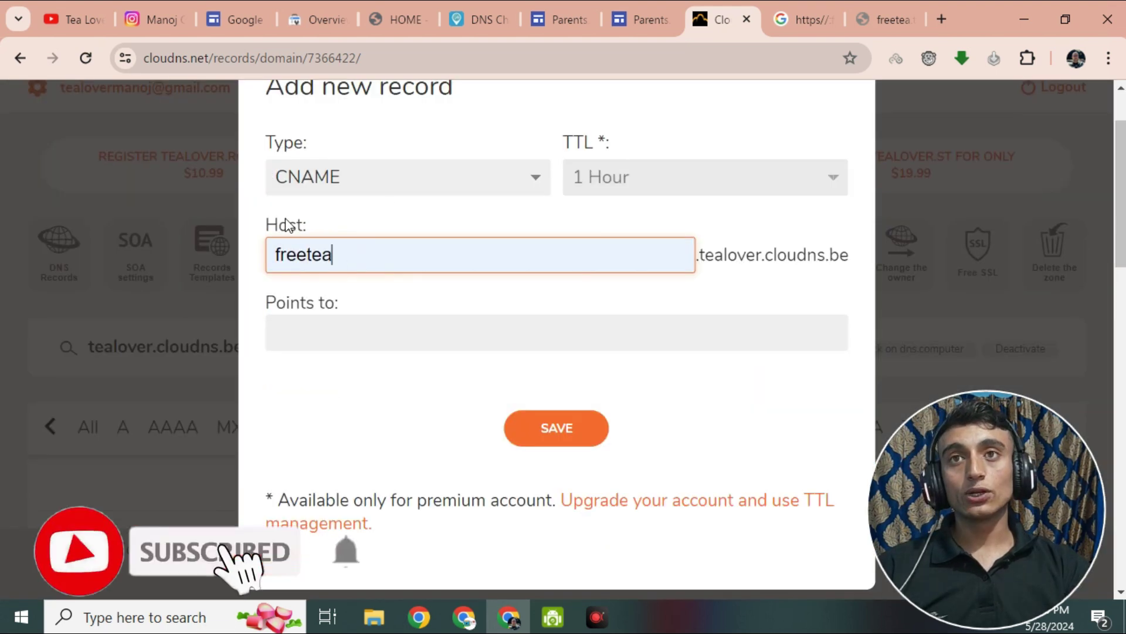
pyautogui.moveTo(352, 252); pyautogui.dragTo(282, 254)
pyautogui.click(369, 246)
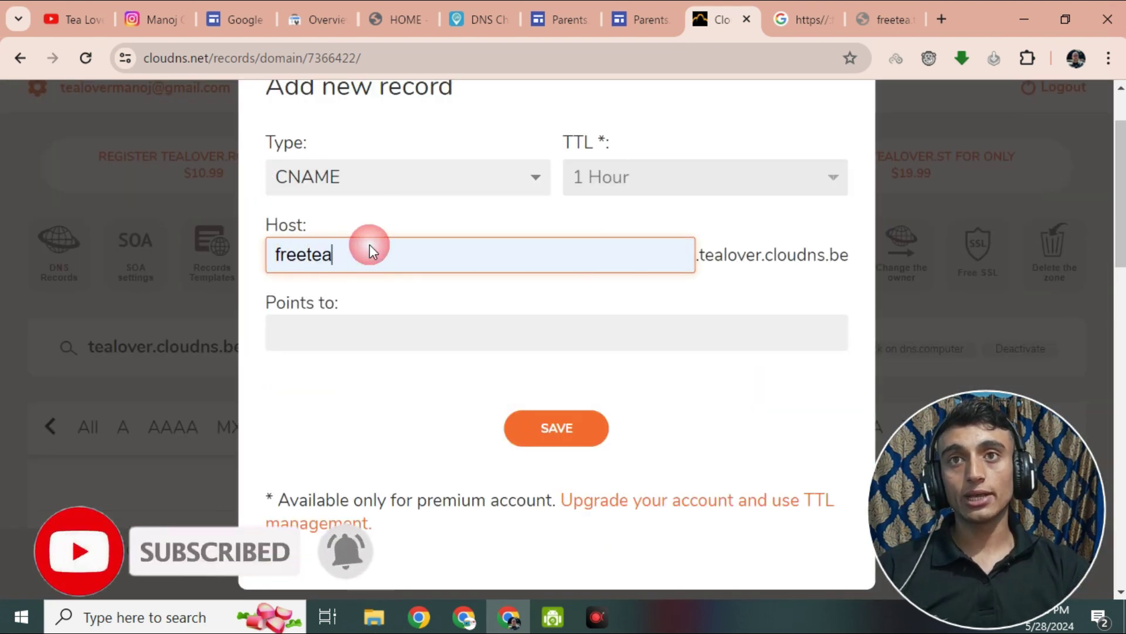
# Step: Copy the CNAME destination from the Google Sites instructions, point the record to ghs.googlehosted.com and save it
pyautogui.hotkey('ctrl', 'pageup')
pyautogui.rightClick(543, 329)
pyautogui.click(580, 354)
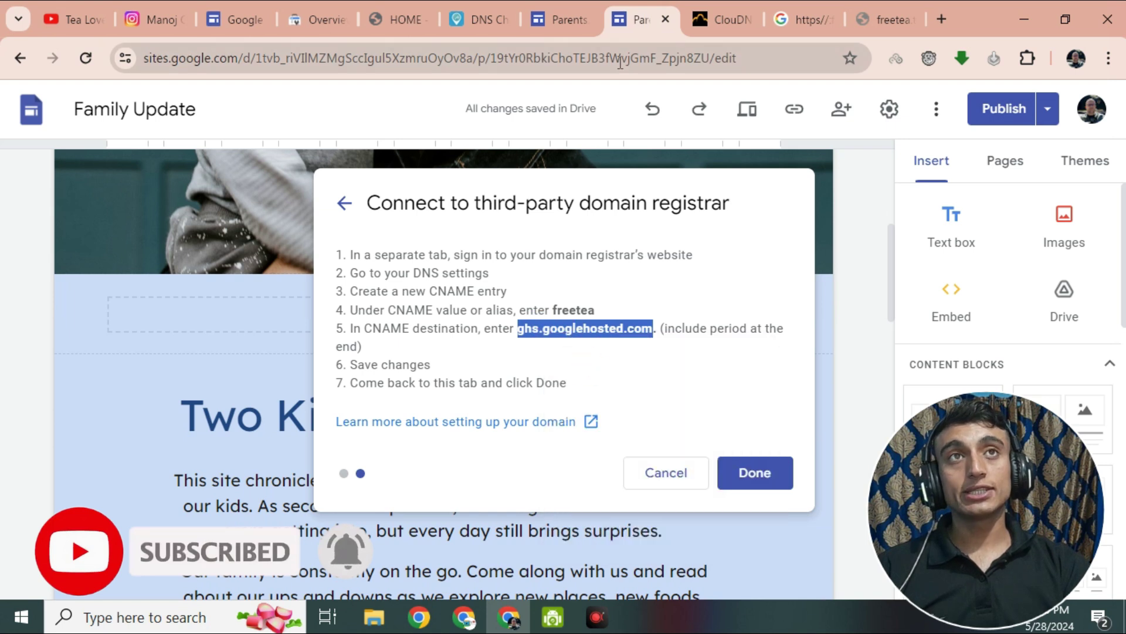
pyautogui.click(724, 19)
pyautogui.click(347, 328)
pyautogui.hotkey('ctrl', 'v')
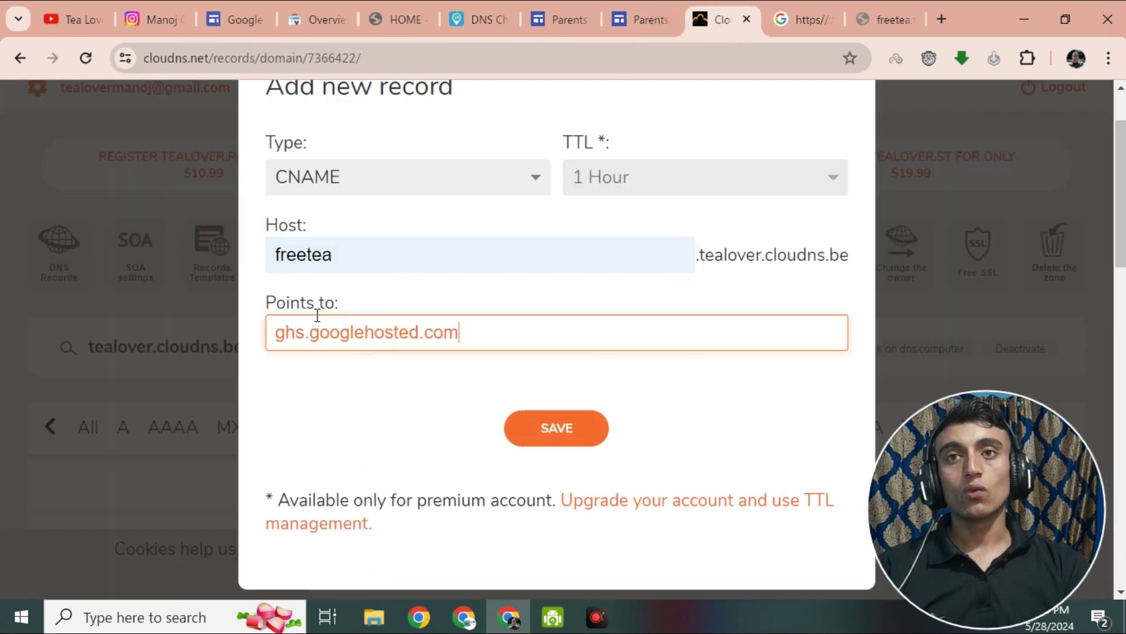
pyautogui.click(541, 437)
pyautogui.scroll(-3, 537, 290)
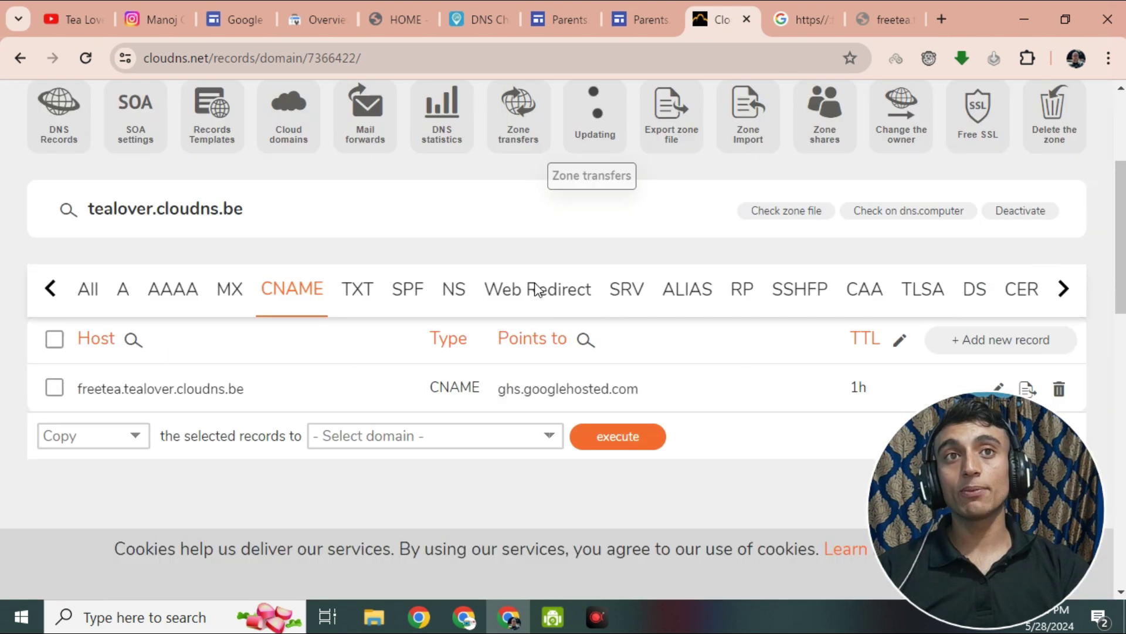
pyautogui.scroll(2, 446, 337)
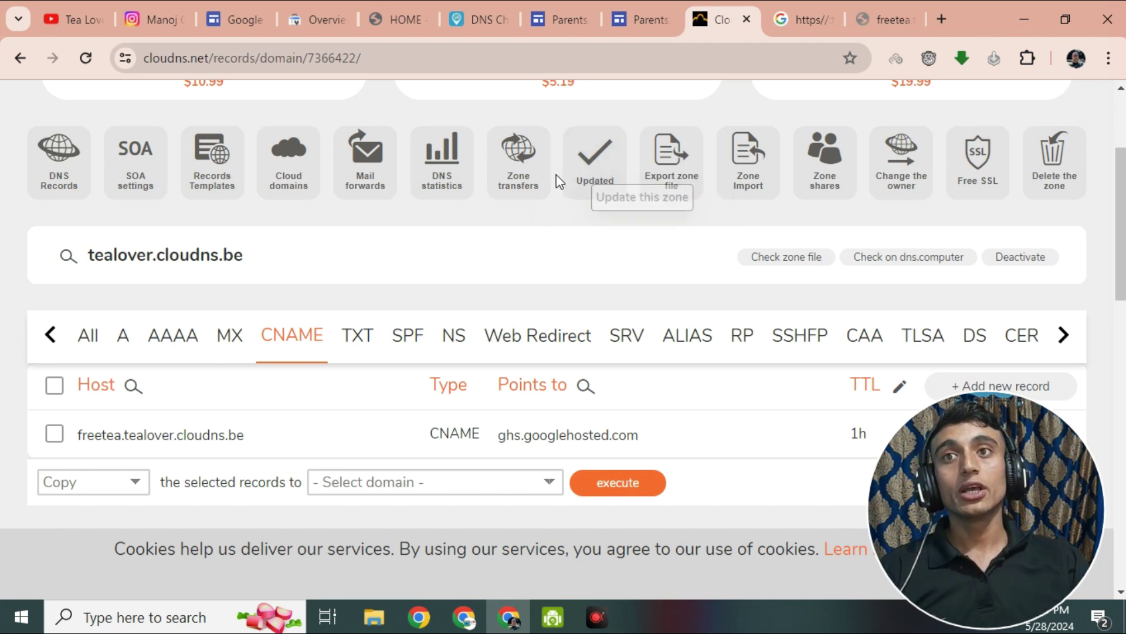
# Step: Open freetea.tealover.cloudns.be from the CNAME record's host in a new tab and check how the page loads
pyautogui.moveTo(80, 439); pyautogui.dragTo(254, 439)
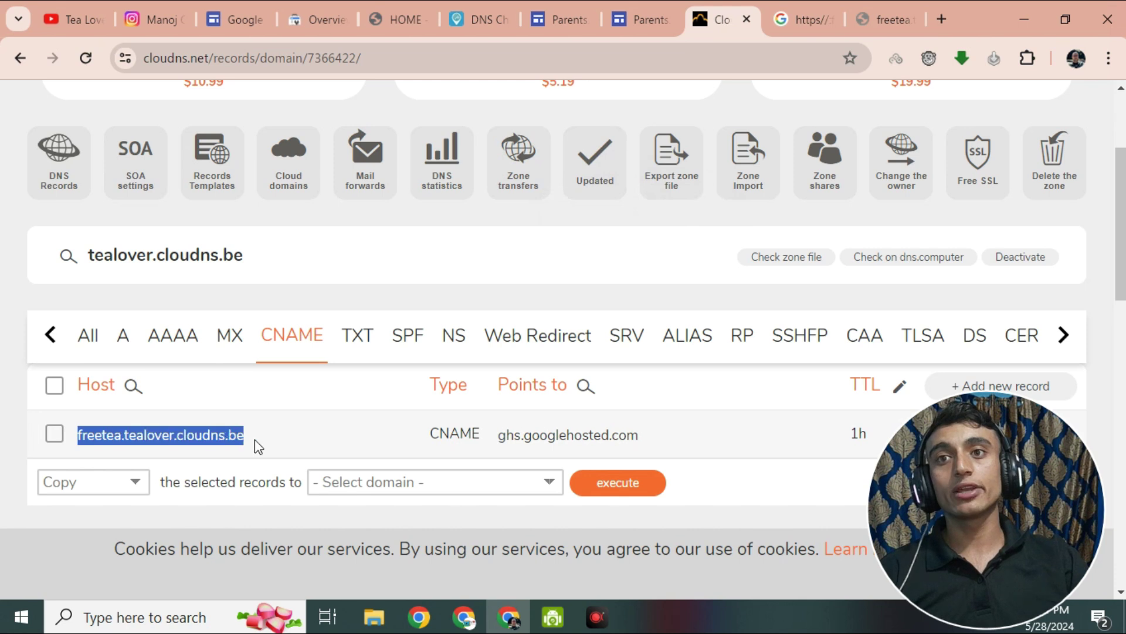
pyautogui.rightClick(226, 436)
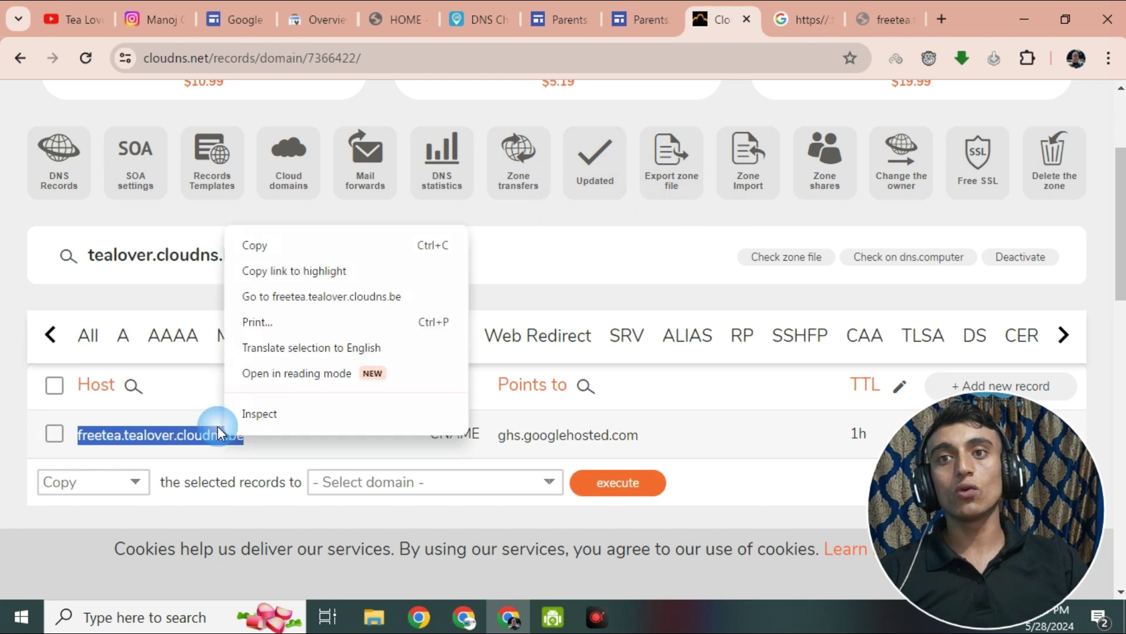
pyautogui.click(325, 295)
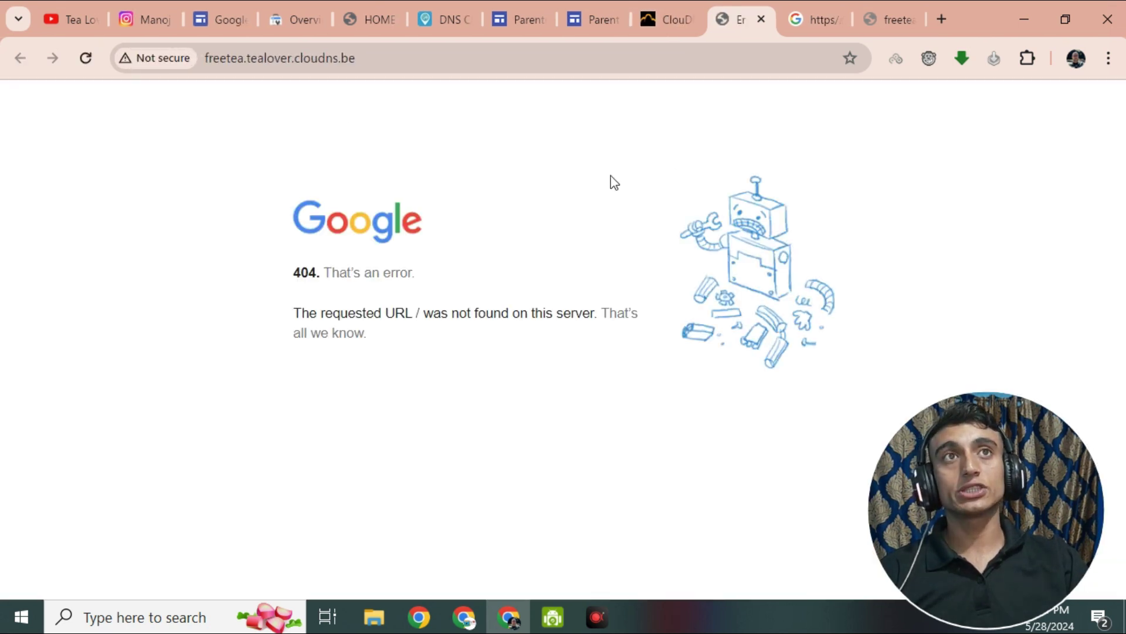
pyautogui.moveTo(295, 315); pyautogui.dragTo(432, 339)
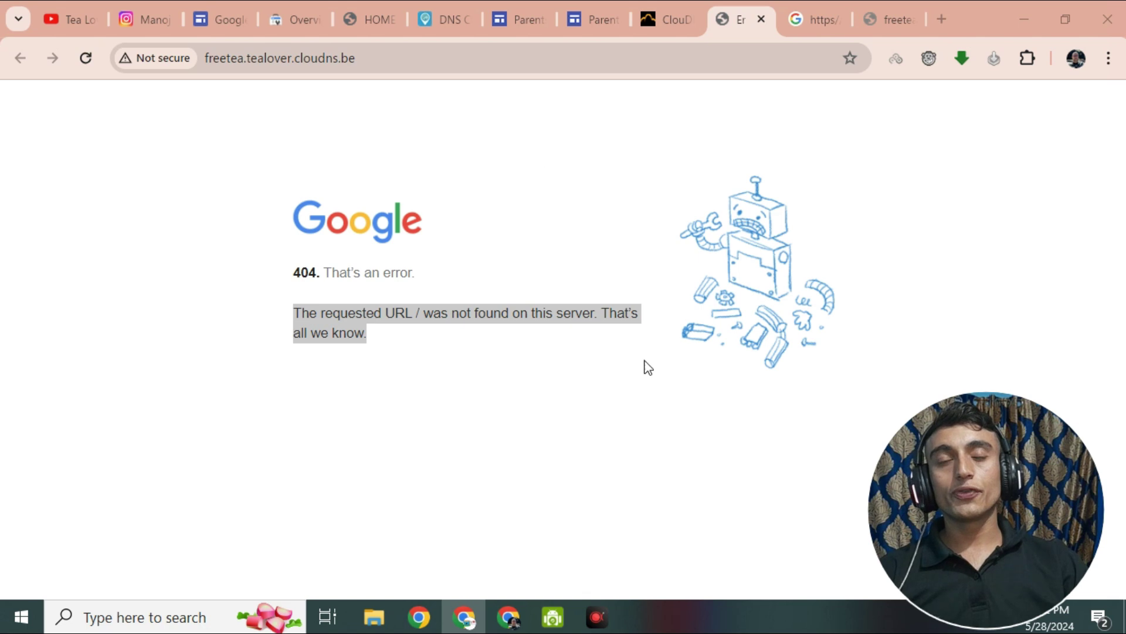
# Step: Return to the third-party registrar instructions in Google Sites and complete the custom domain setup
pyautogui.click(571, 20)
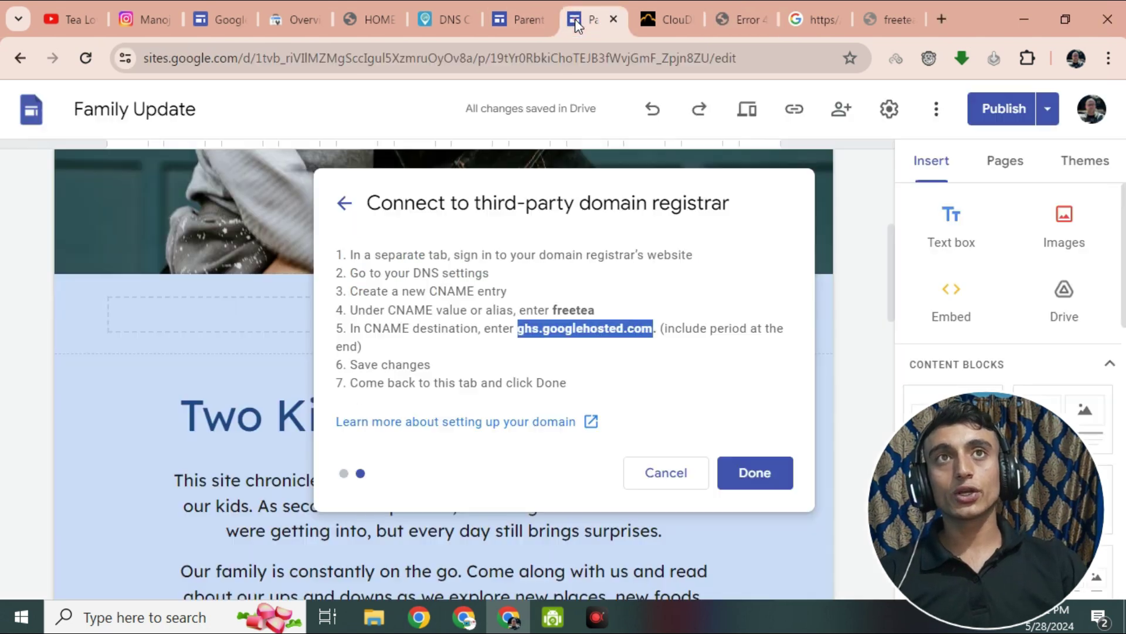
pyautogui.moveTo(378, 207); pyautogui.dragTo(717, 217)
pyautogui.click(697, 211)
pyautogui.click(749, 463)
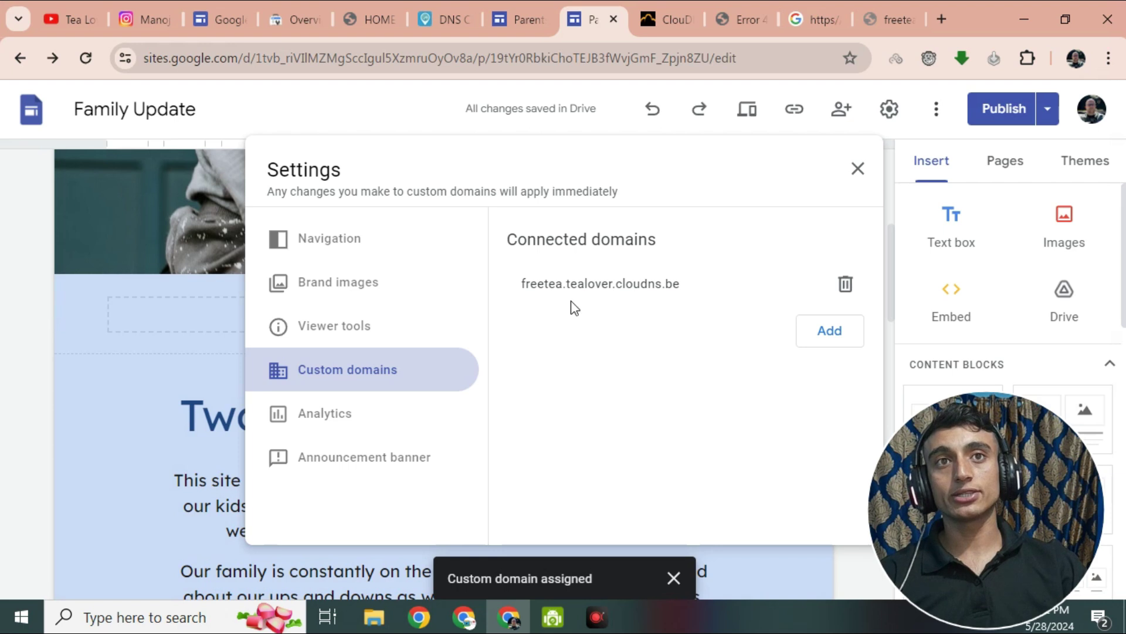
# Step: Open the connected domain freetea.tealover.cloudns.be from the site settings, reload the page and look through the published home page
pyautogui.moveTo(515, 284); pyautogui.dragTo(712, 288)
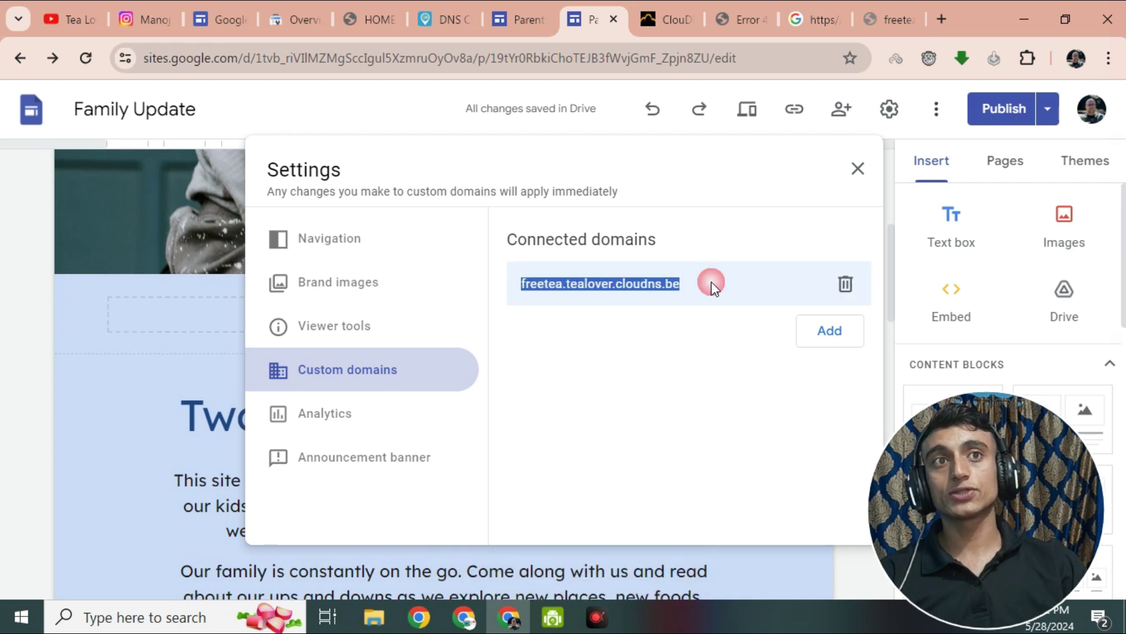
pyautogui.rightClick(667, 286)
pyautogui.click(730, 358)
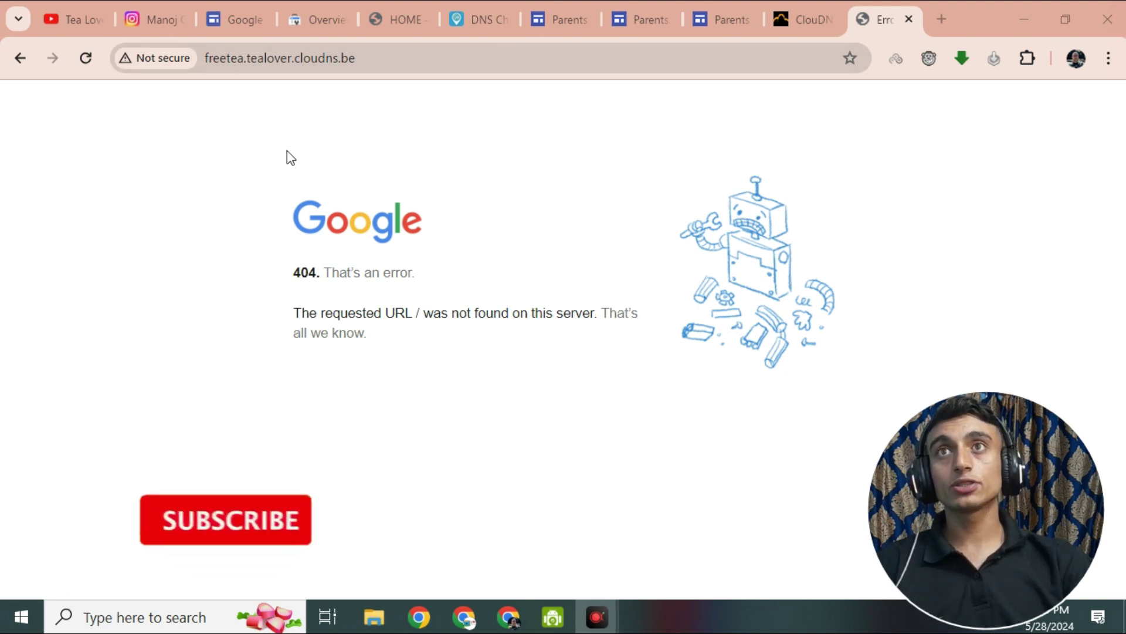
pyautogui.click(92, 58)
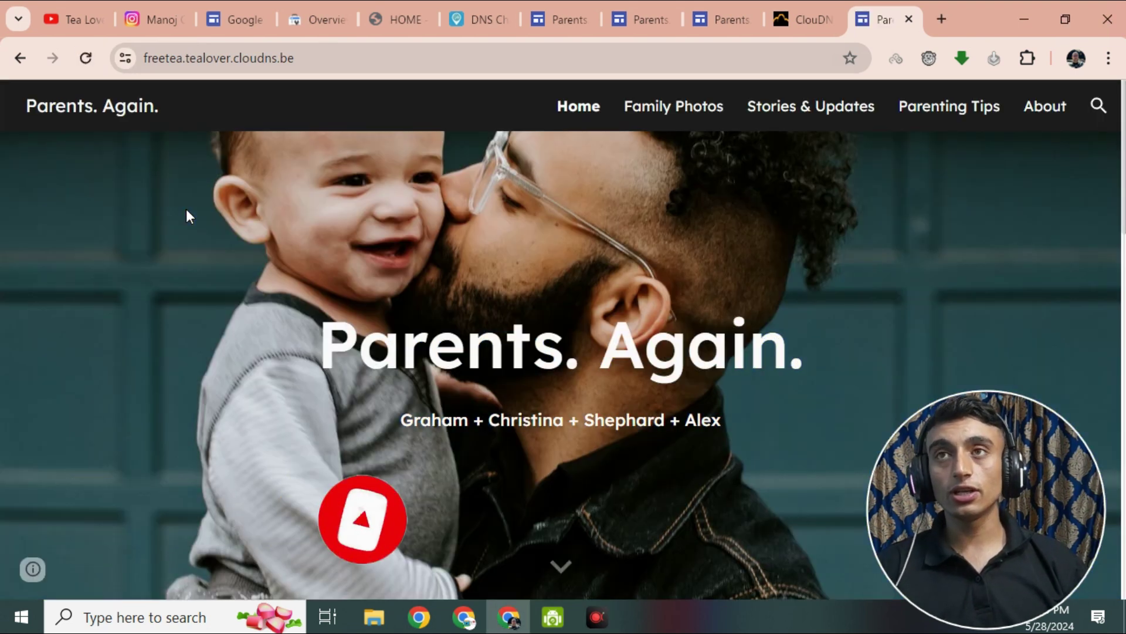
pyautogui.scroll(-10, 385, 167)
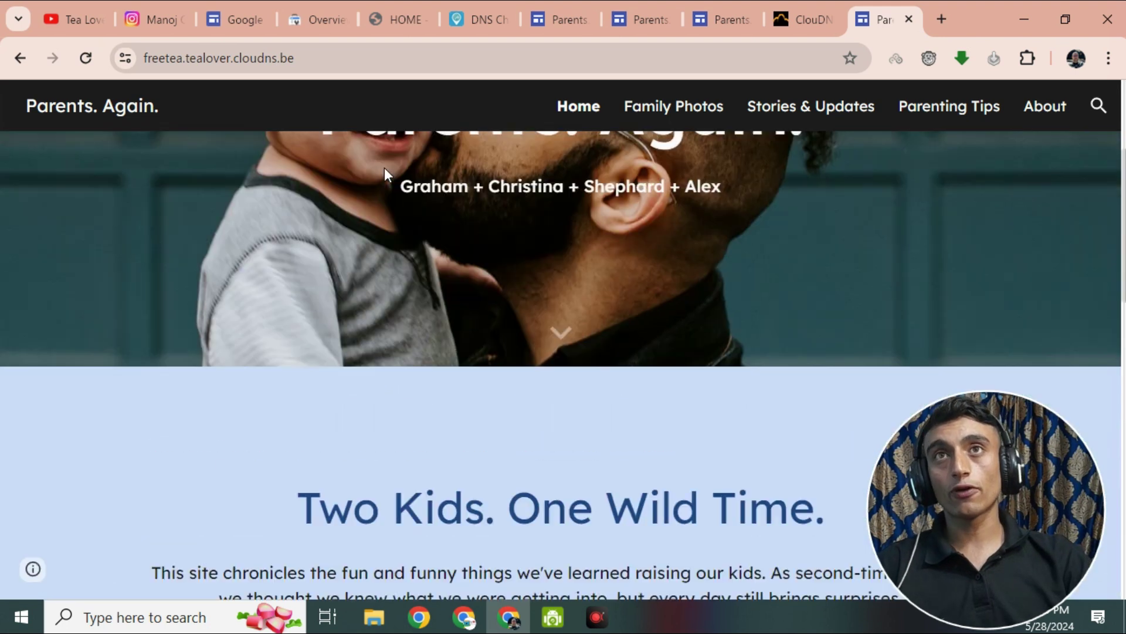
# Step: Finish viewing the published home page, return to the site's custom domain settings in Google Sites and review the connected domain entry
pyautogui.scroll(3, 385, 167)
pyautogui.scroll(4, 385, 167)
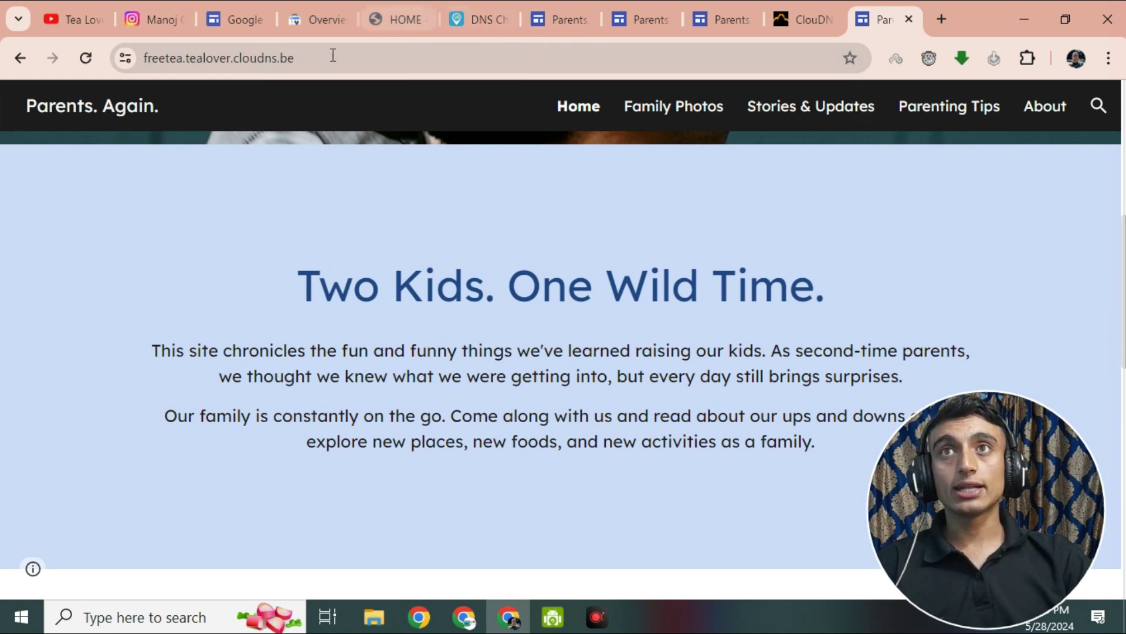
pyautogui.click(401, 15)
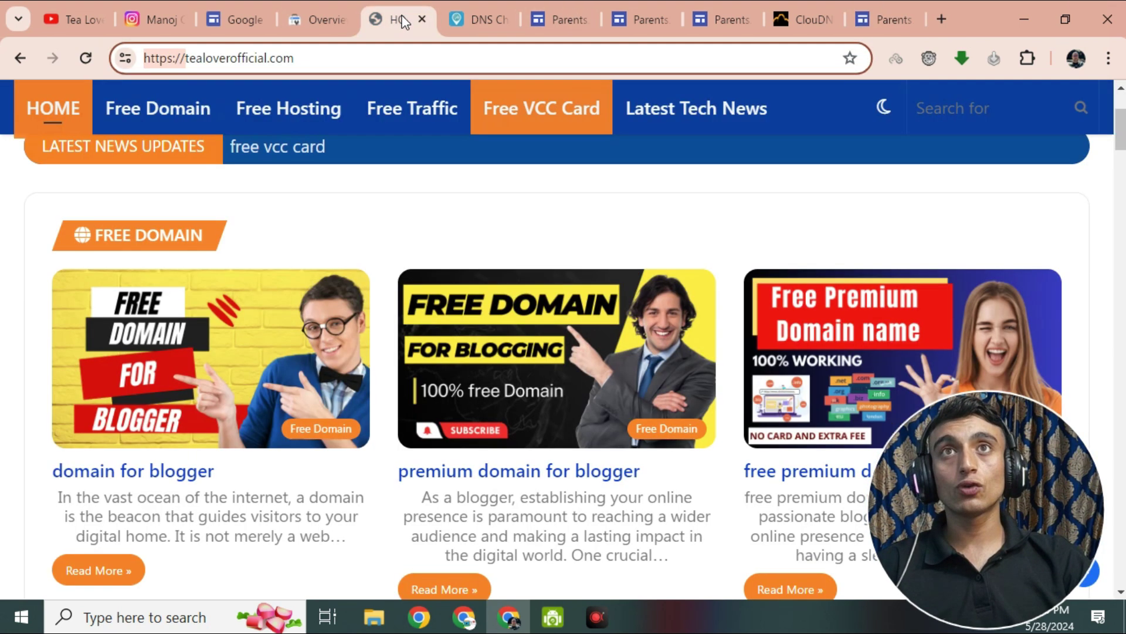
pyautogui.click(501, 16)
pyautogui.click(565, 17)
pyautogui.click(640, 19)
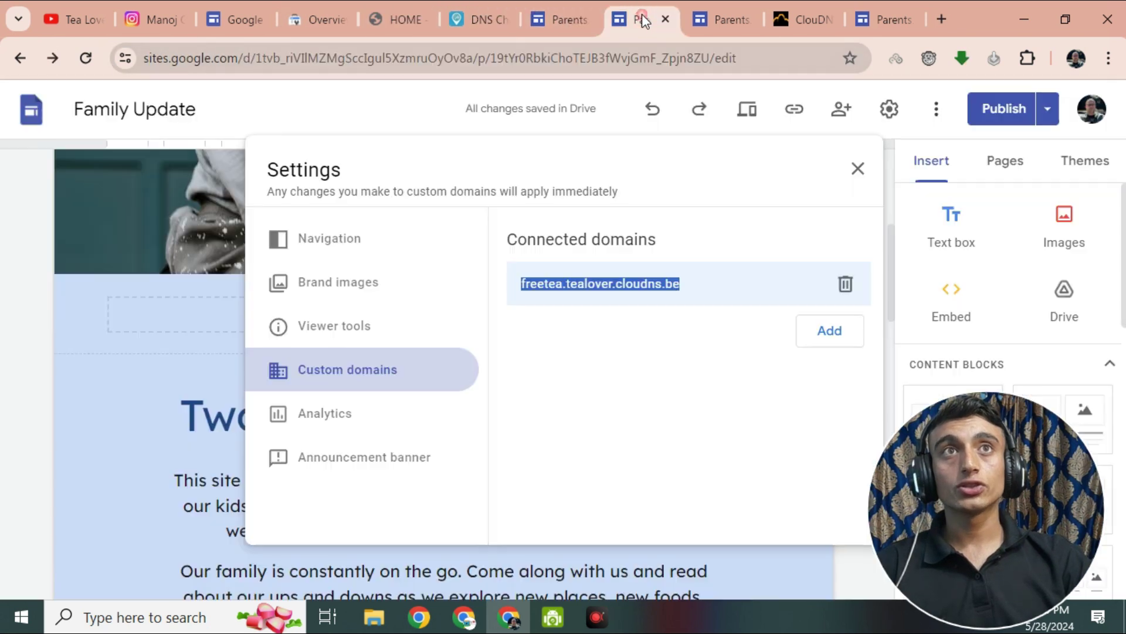
pyautogui.moveTo(508, 244); pyautogui.dragTo(565, 240)
pyautogui.moveTo(522, 284); pyautogui.dragTo(668, 283)
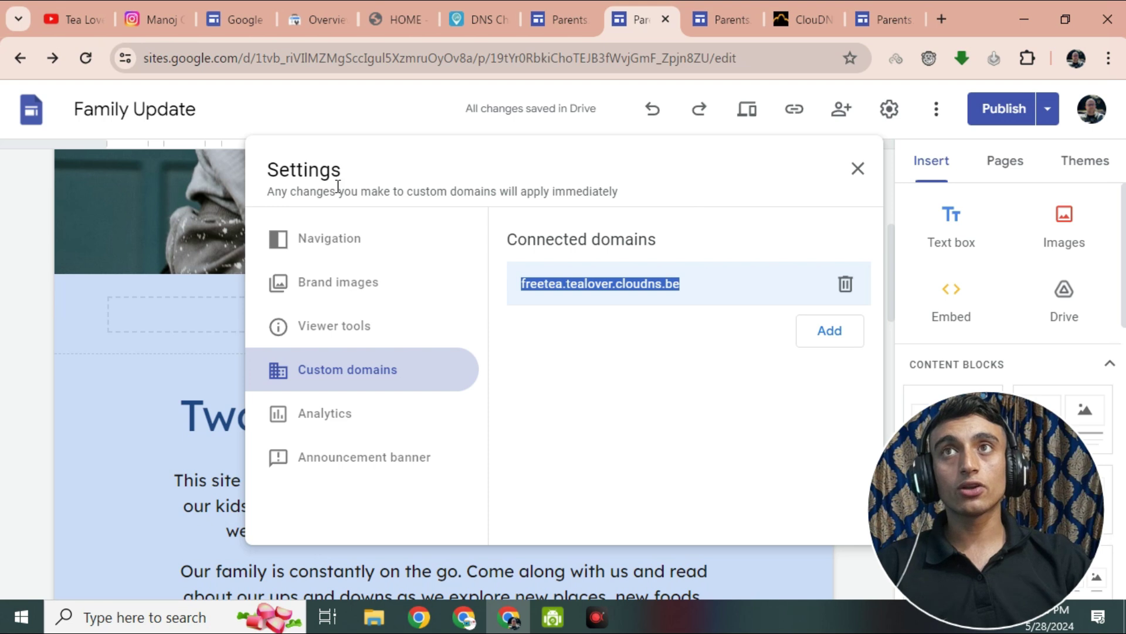
# Step: Switch to the Tea Lover channel's videos page on YouTube and look through the uploaded videos
pyautogui.moveTo(157, 9)
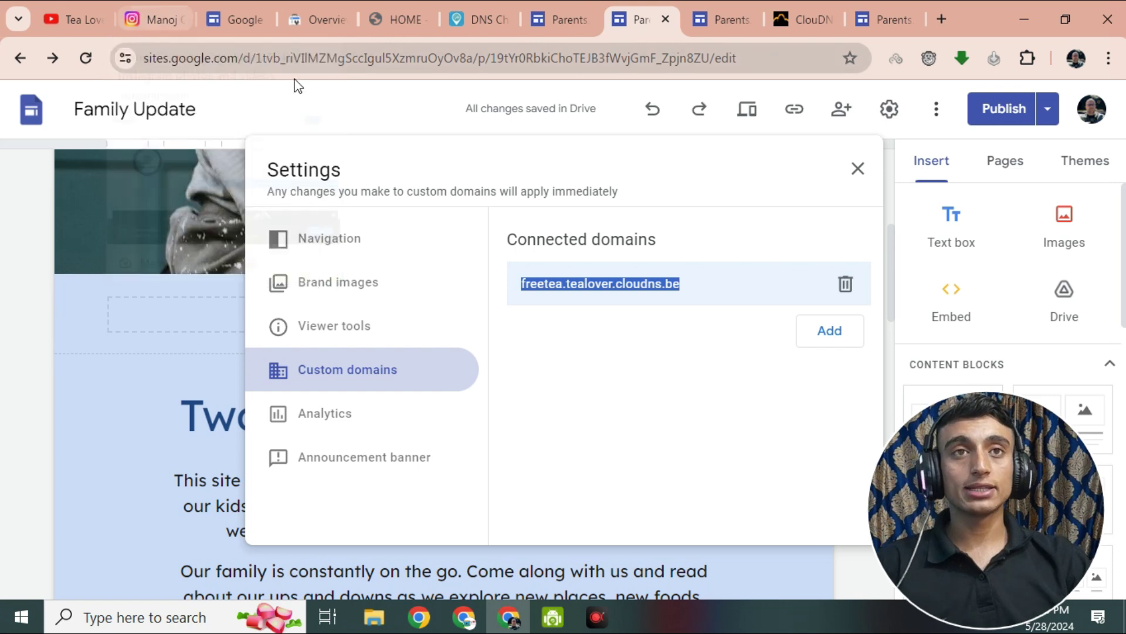
pyautogui.click(82, 24)
pyautogui.scroll(5, 470, 258)
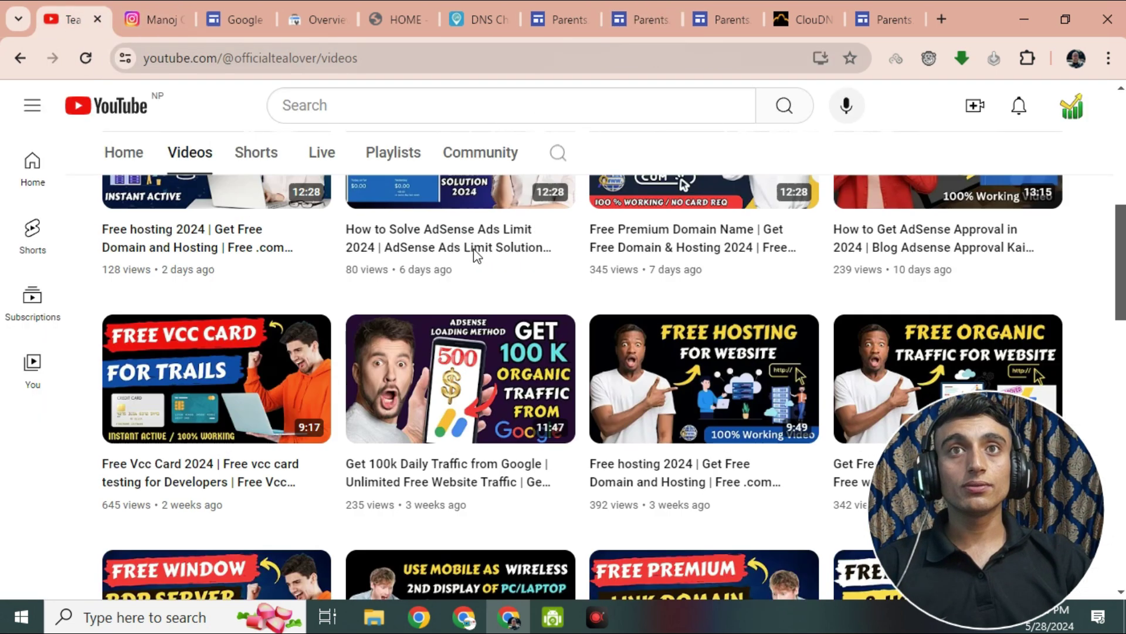